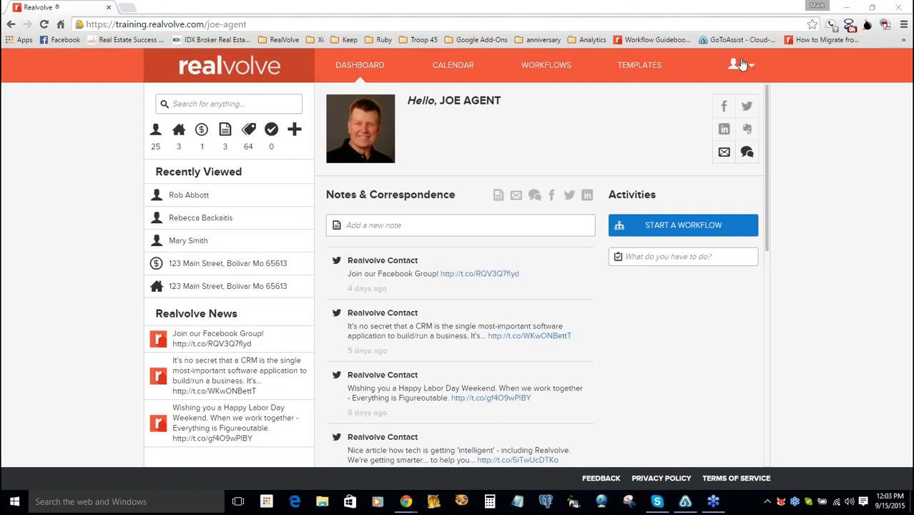
- Choose Settings from the header's user icon menu to reach My Account's Edit Personal Information form
click(748, 67)
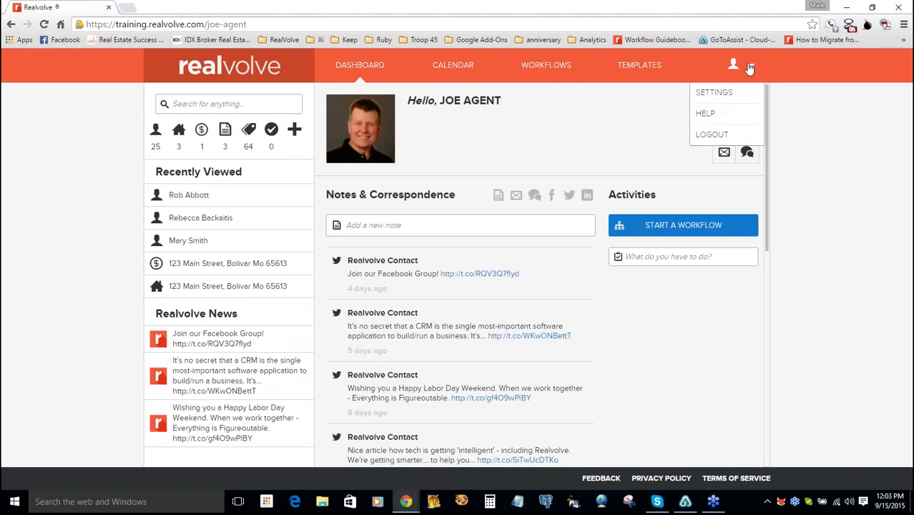
click(722, 97)
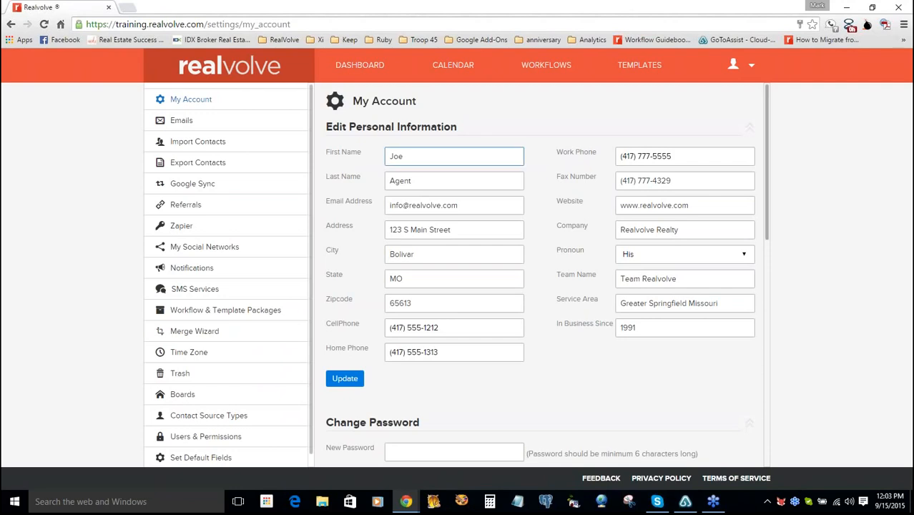
click(216, 99)
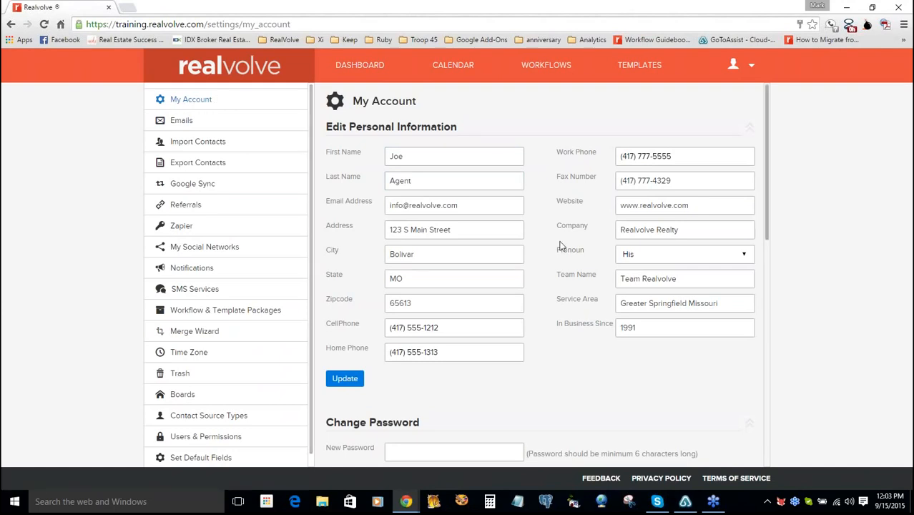
click(453, 155)
click(485, 168)
click(453, 158)
click(481, 326)
click(476, 288)
click(458, 157)
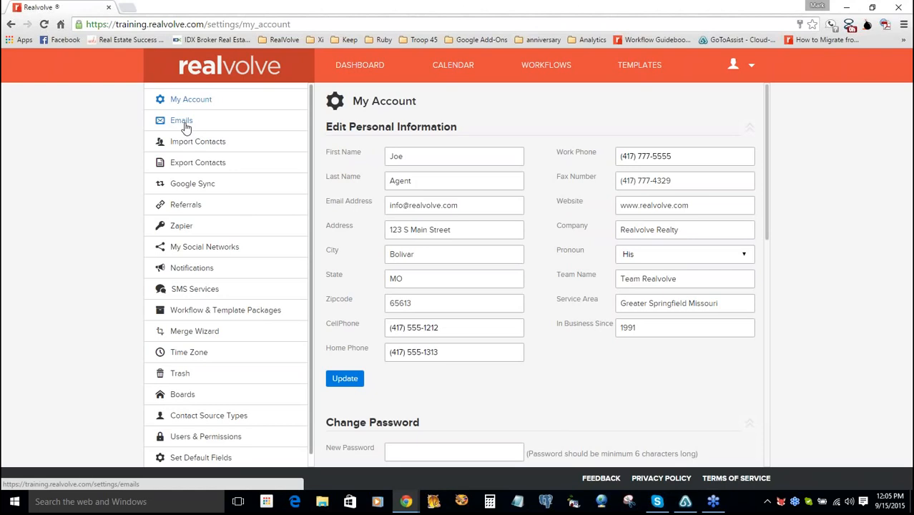
- Review the Plan And Billing Info section, then go to the Emails settings page
drag(770, 219, 769, 420)
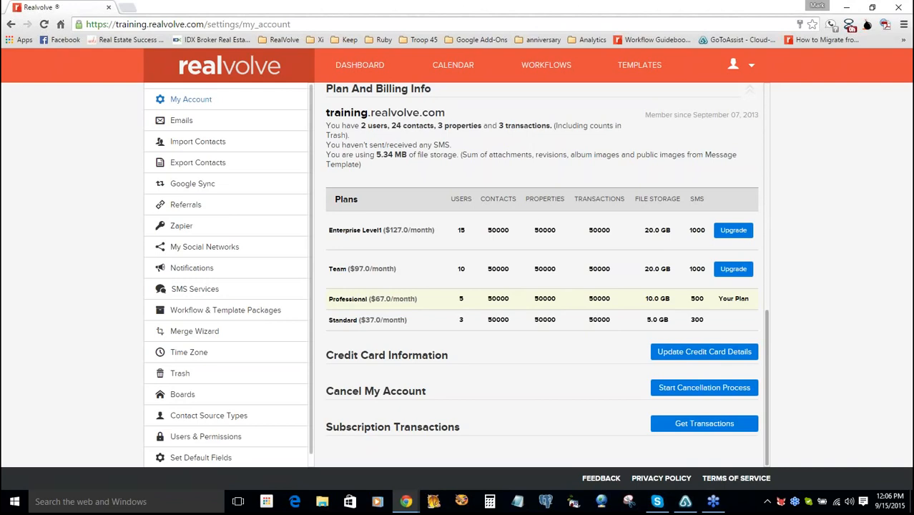
scroll(765, 291, up, 1)
drag(766, 291, 765, 334)
scroll(765, 334, down, 2)
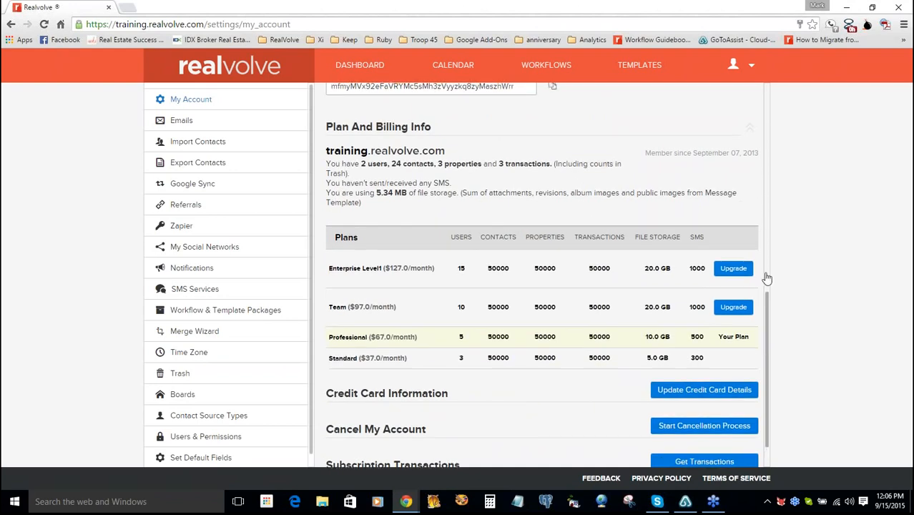
scroll(765, 278, up, 7)
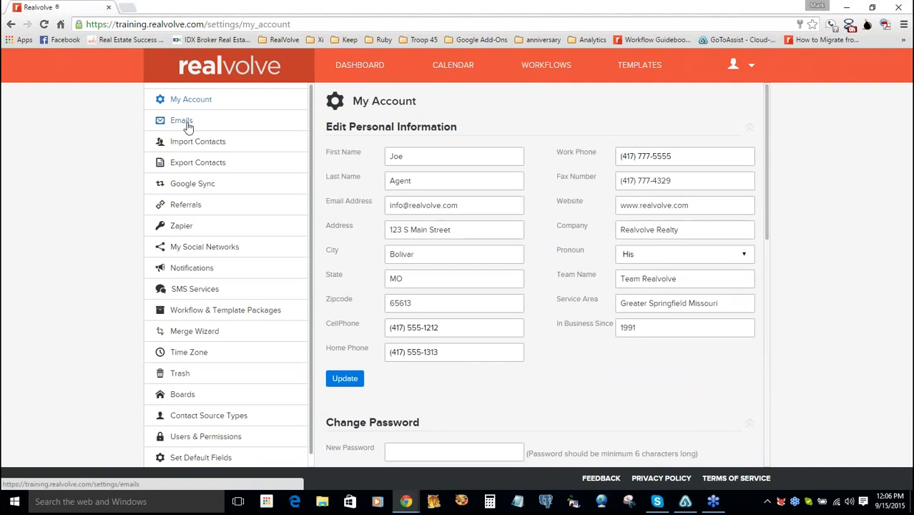
click(187, 125)
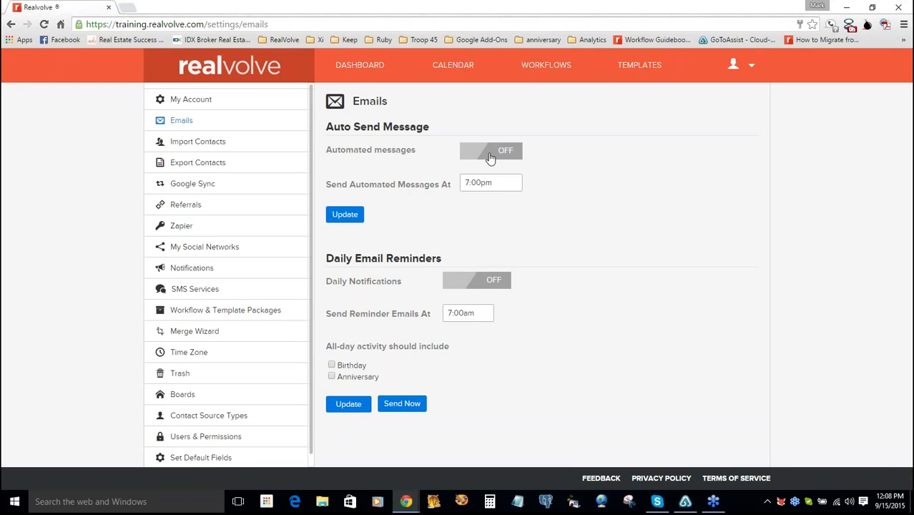
- Turn Automated messages on, keep the 7:00pm send time, and save with Update
click(490, 158)
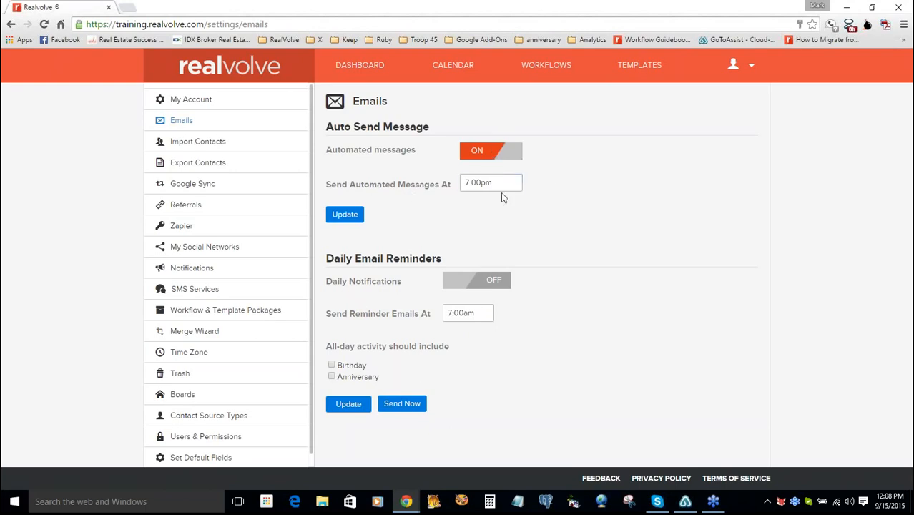
click(504, 187)
click(504, 187)
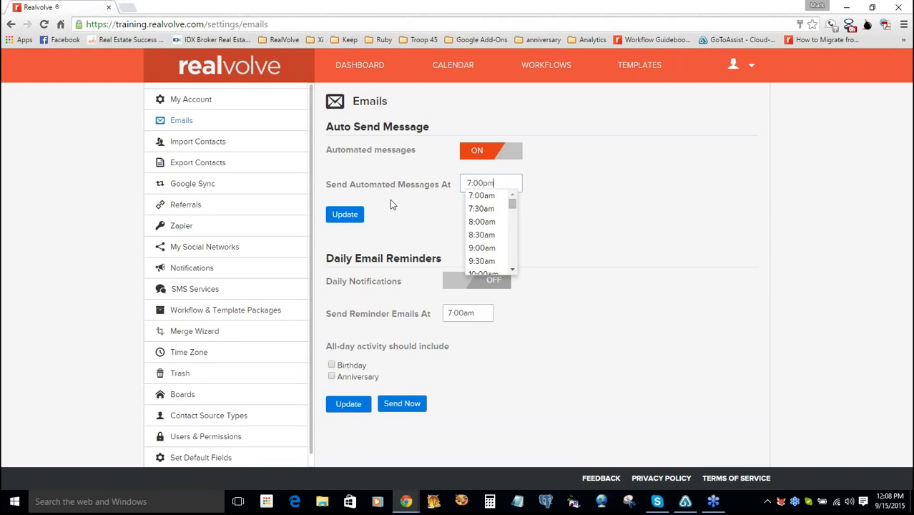
click(427, 201)
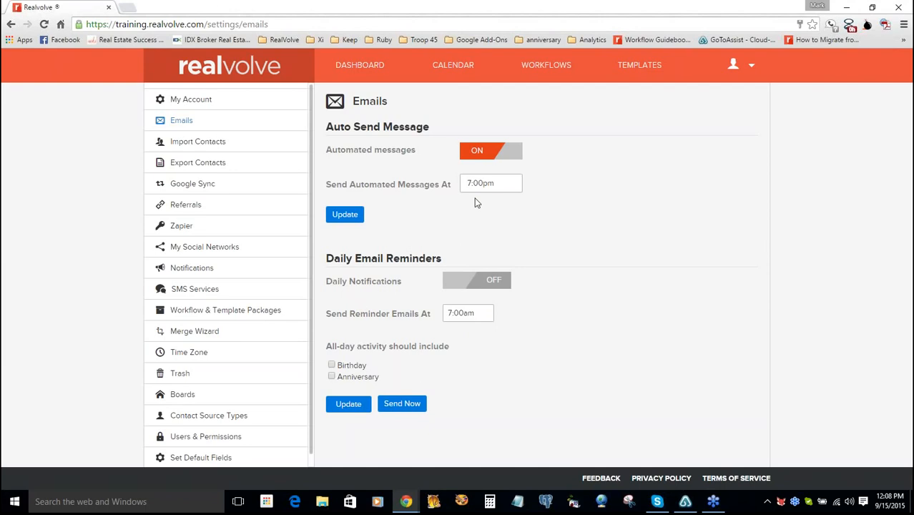
click(351, 217)
- Enable daily reminders at 7:00am, save, send one immediately, then go to Time Zone settings
click(486, 286)
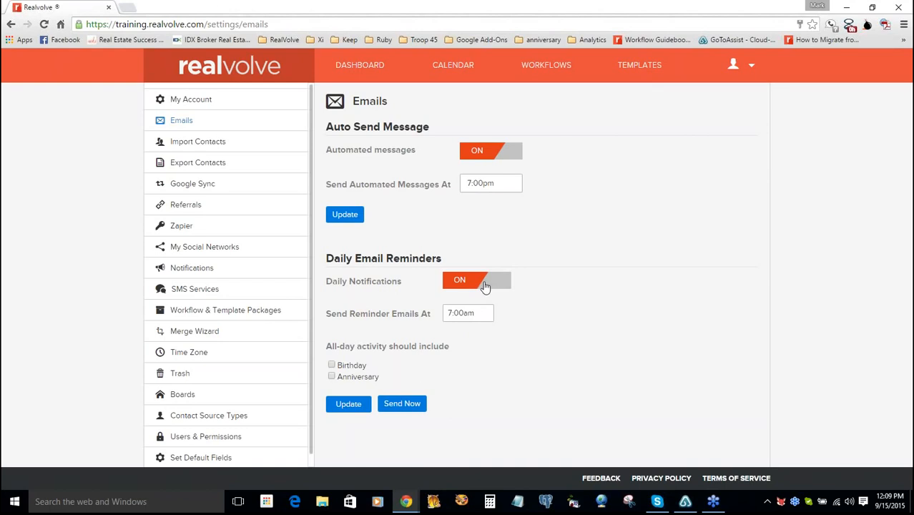
click(455, 316)
click(346, 402)
click(402, 407)
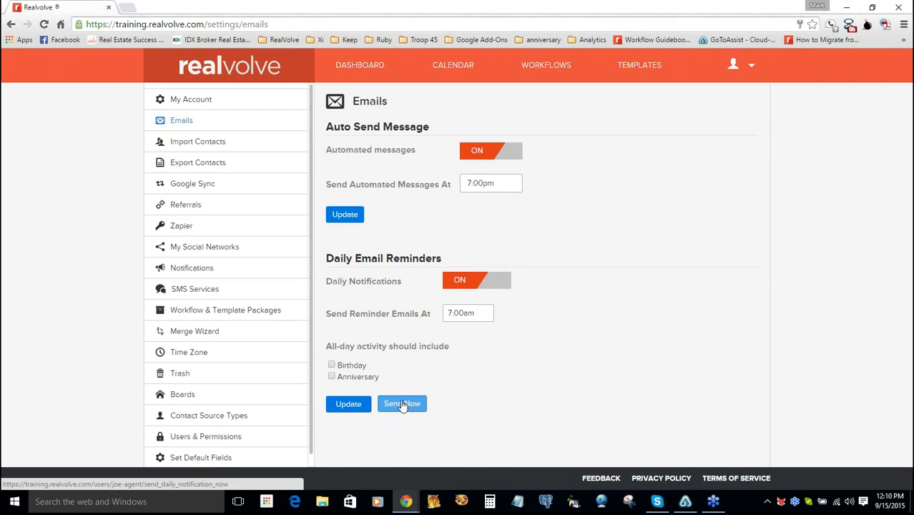
click(190, 352)
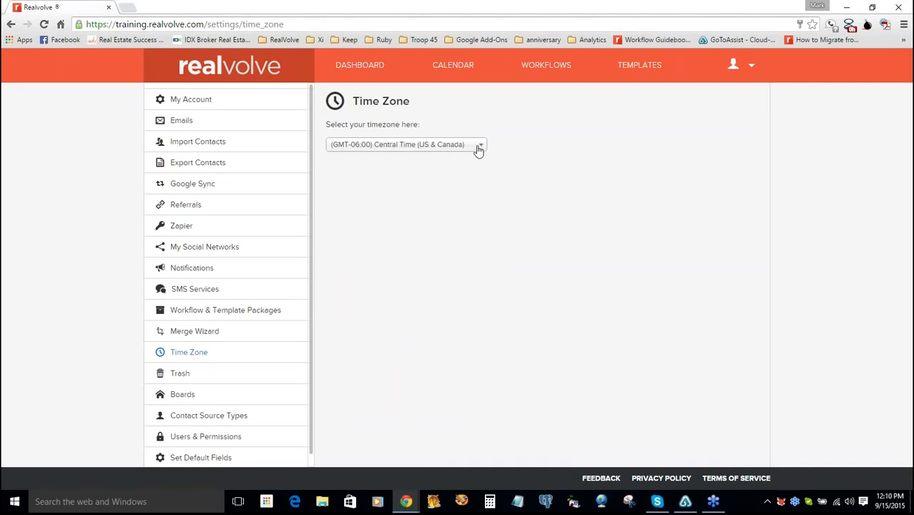
click(478, 148)
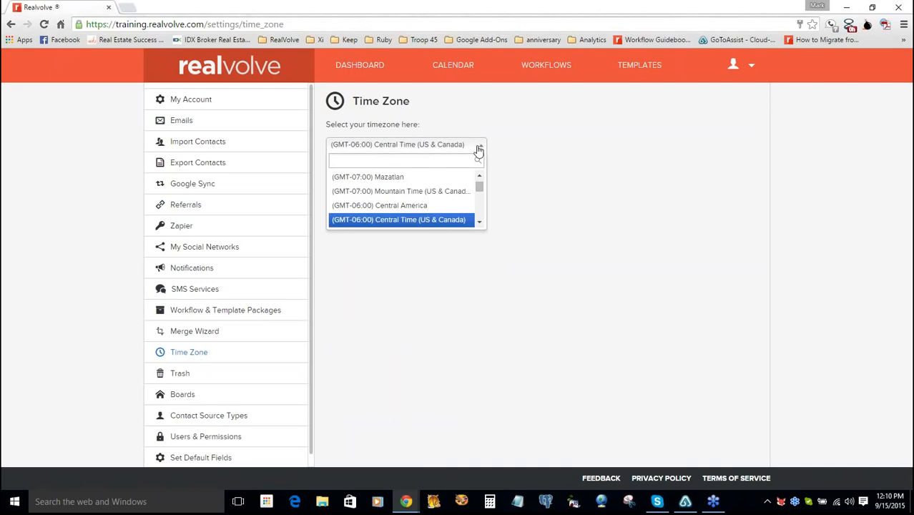
click(478, 149)
click(522, 161)
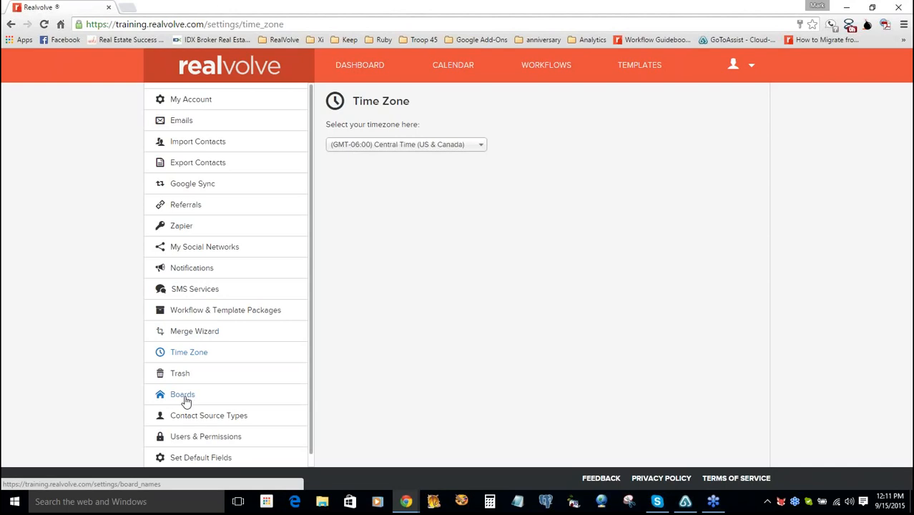
click(185, 399)
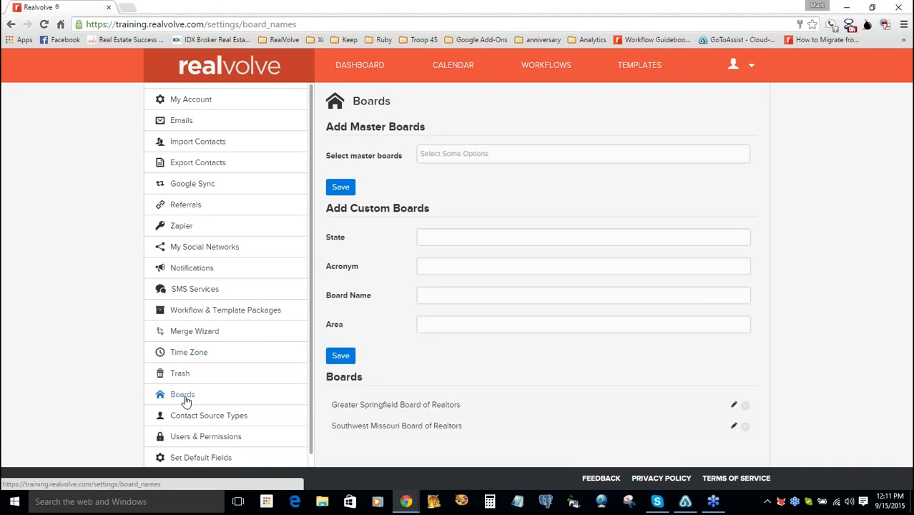
click(464, 154)
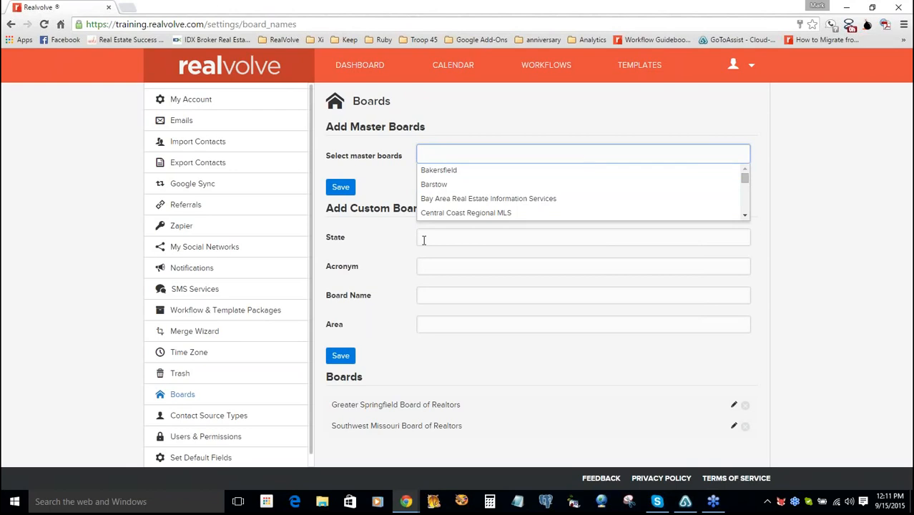
click(522, 223)
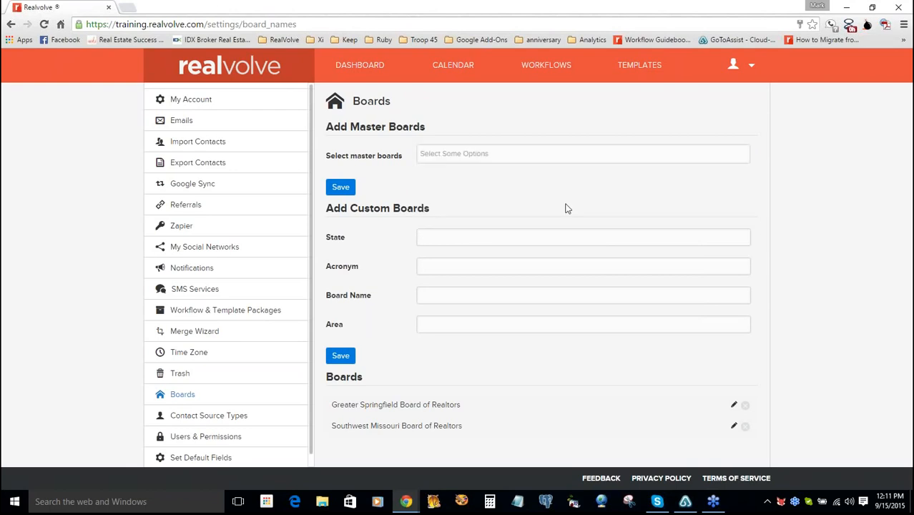
click(440, 237)
click(440, 264)
- Save a custom board: state TX, acronym HAR, name 'Houston Assoc of Realtors'
click(432, 241)
text(TX)
click(436, 265)
text(HAR)
text(Houston )
text(Assoc o)
text(f R)
text(ealtors)
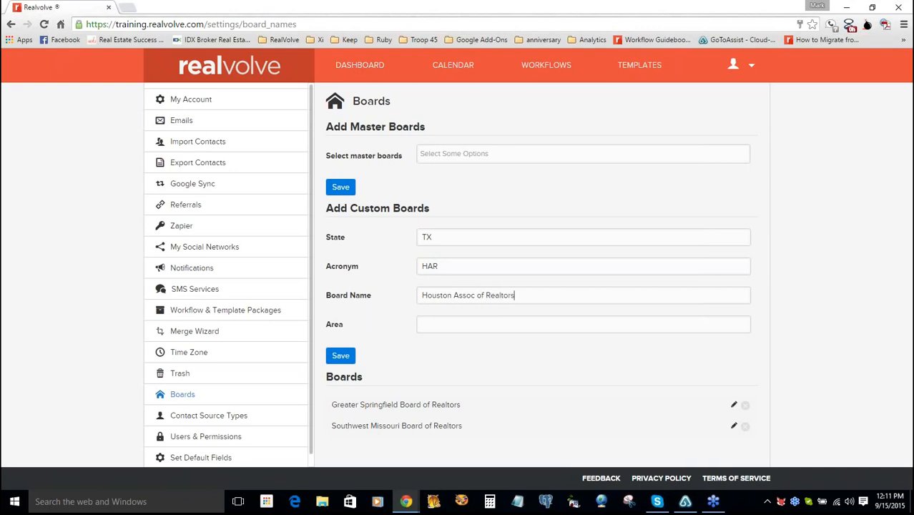
click(440, 323)
click(342, 359)
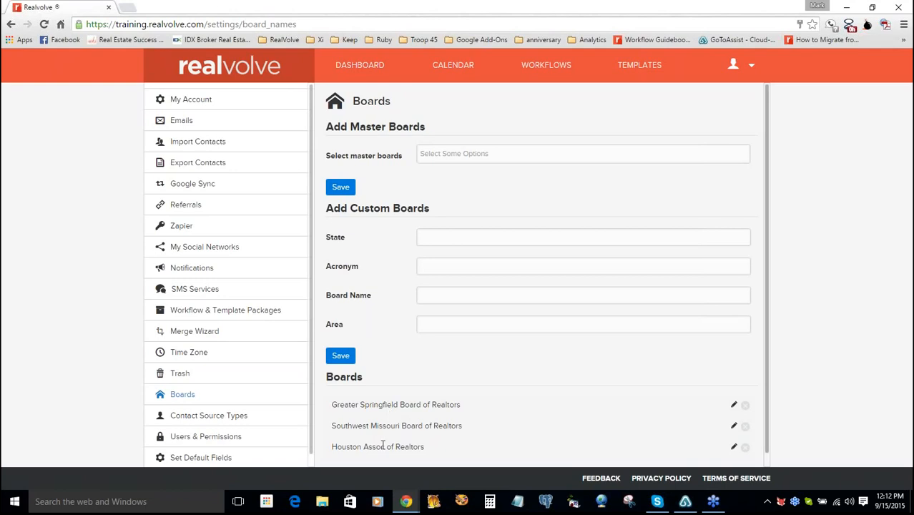
- On the Contact Source Types page, add and save a custom source named Zillow
click(204, 421)
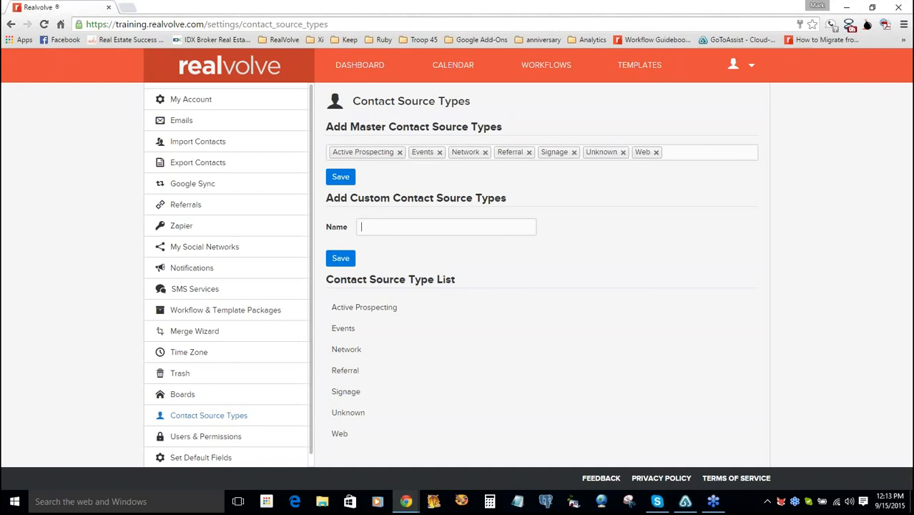
click(364, 227)
click(364, 227)
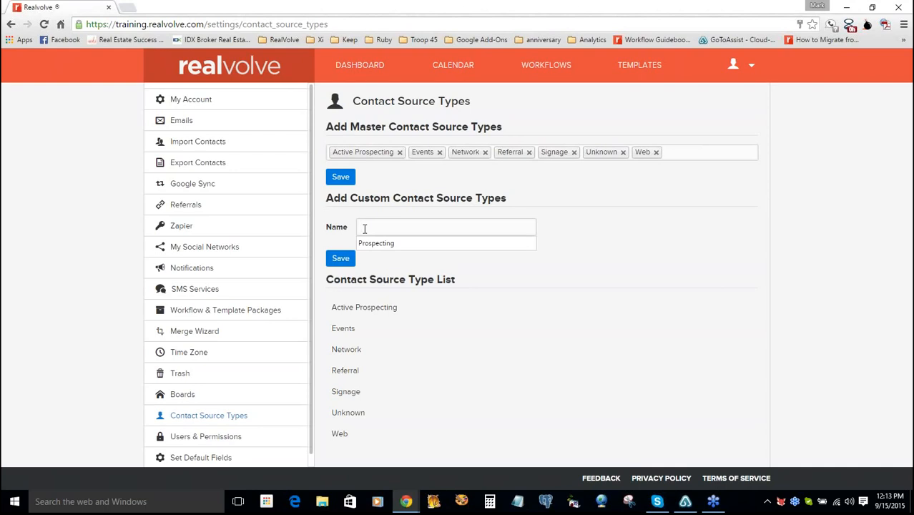
text(Z)
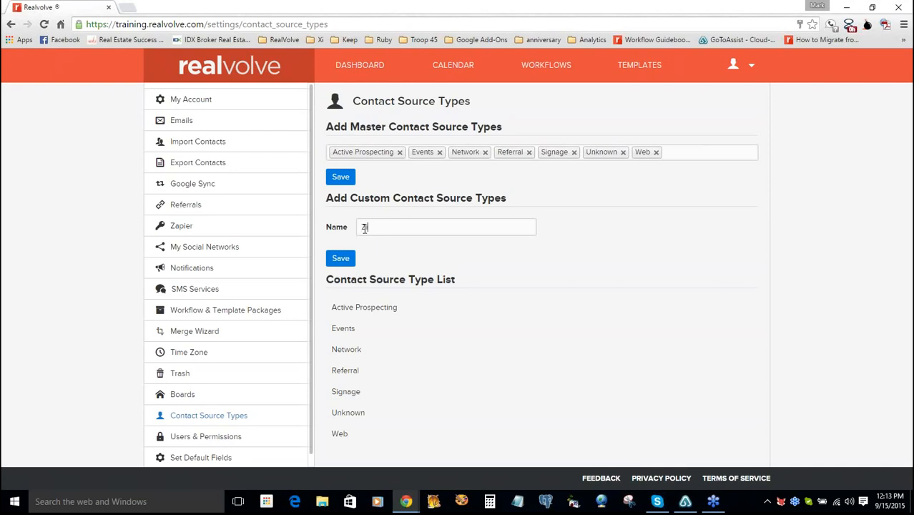
text(illow)
click(345, 260)
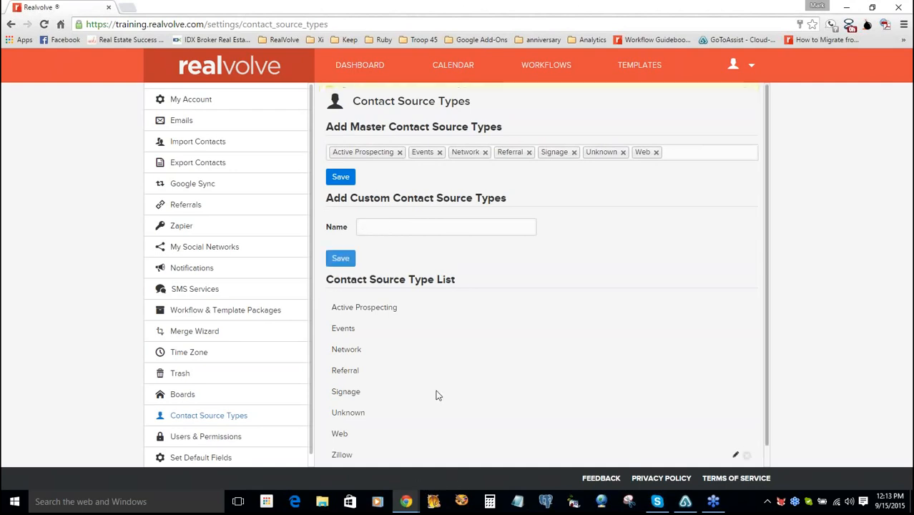
click(401, 225)
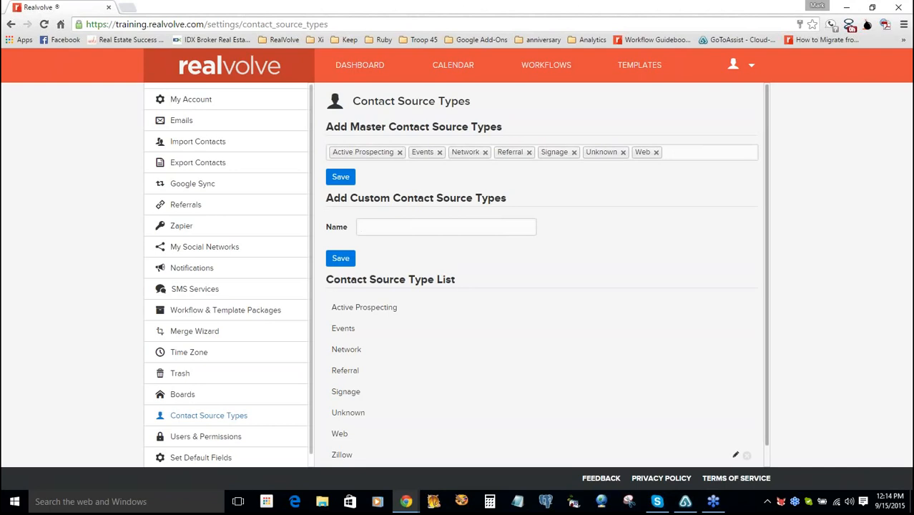
- In Users & Permissions, bring up the Invite A New User form and try sending it empty
click(194, 442)
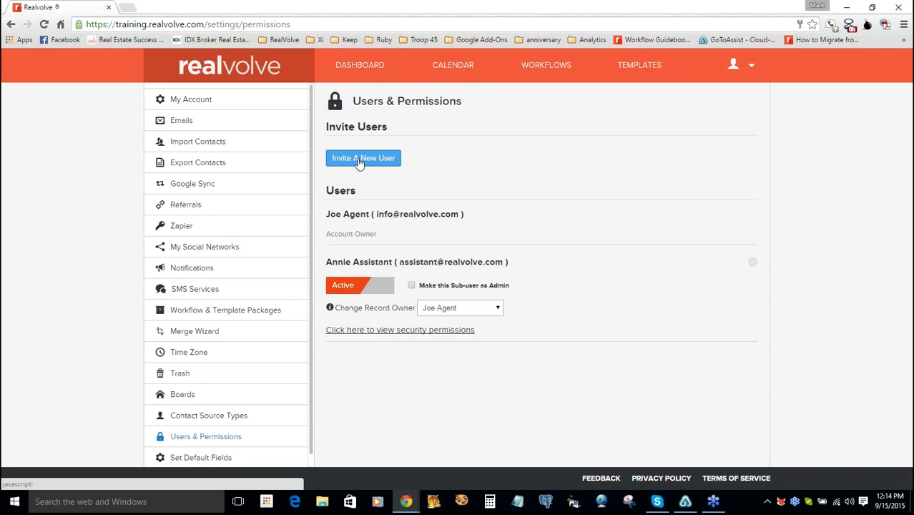
click(359, 160)
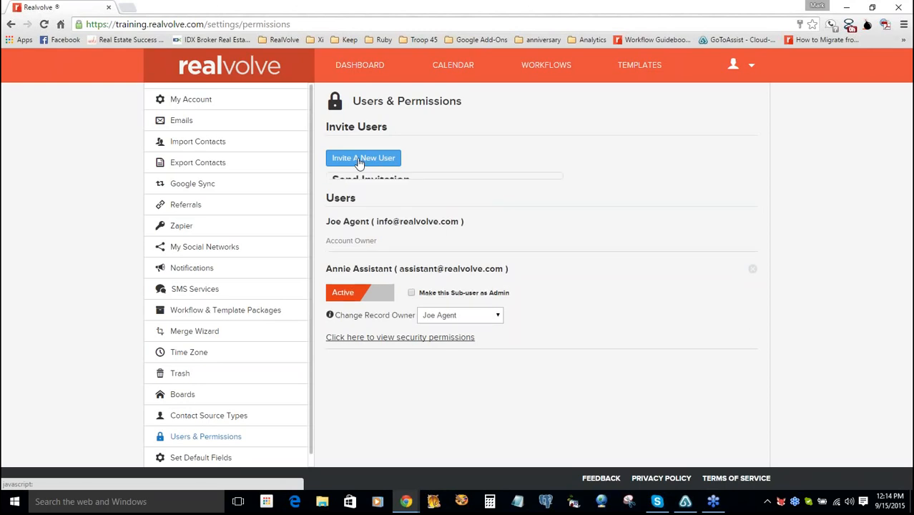
click(392, 223)
click(377, 257)
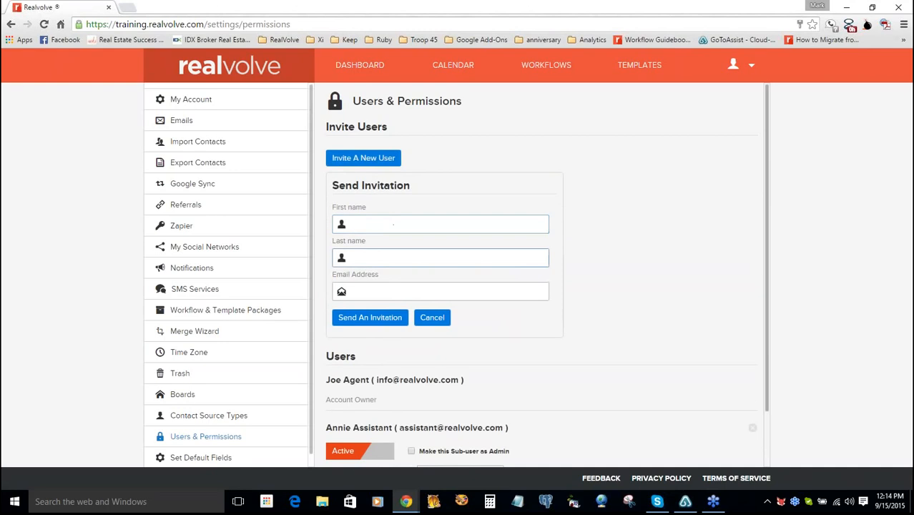
click(361, 291)
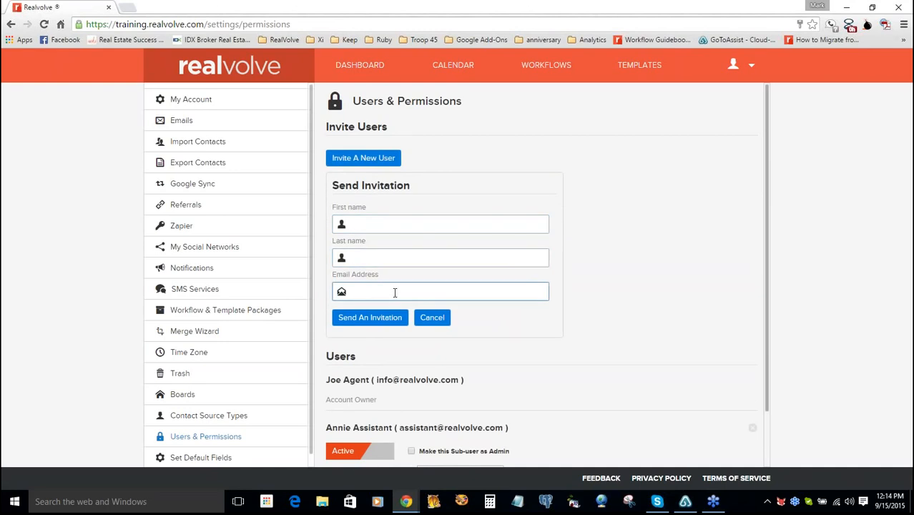
click(391, 319)
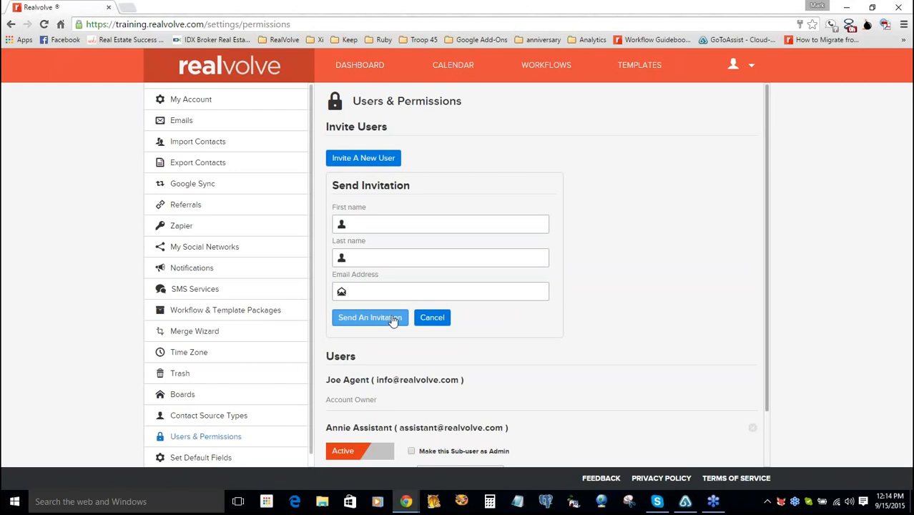
- Cancel the Send Invitation form and read the Change Record Owner help
click(429, 319)
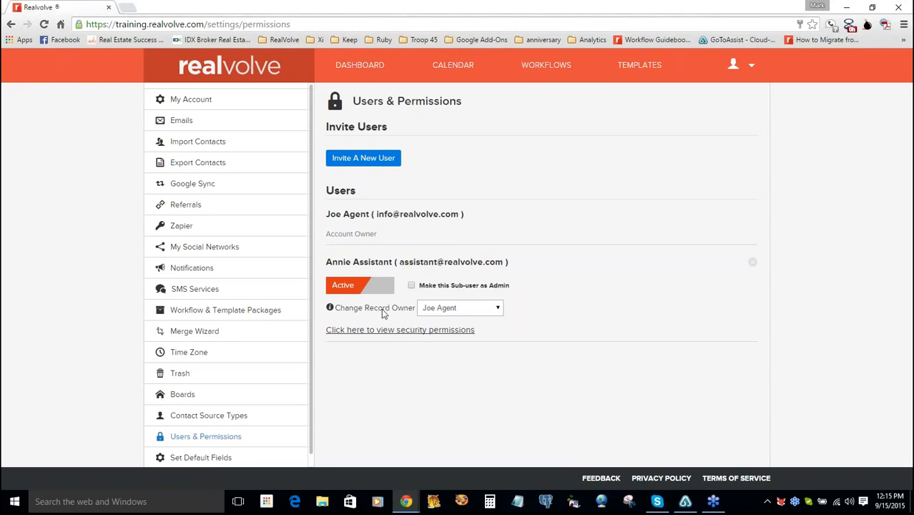
mouse_move(388, 315)
- Show the assistant sub-user's security permissions table and scroll through its access rules
click(406, 332)
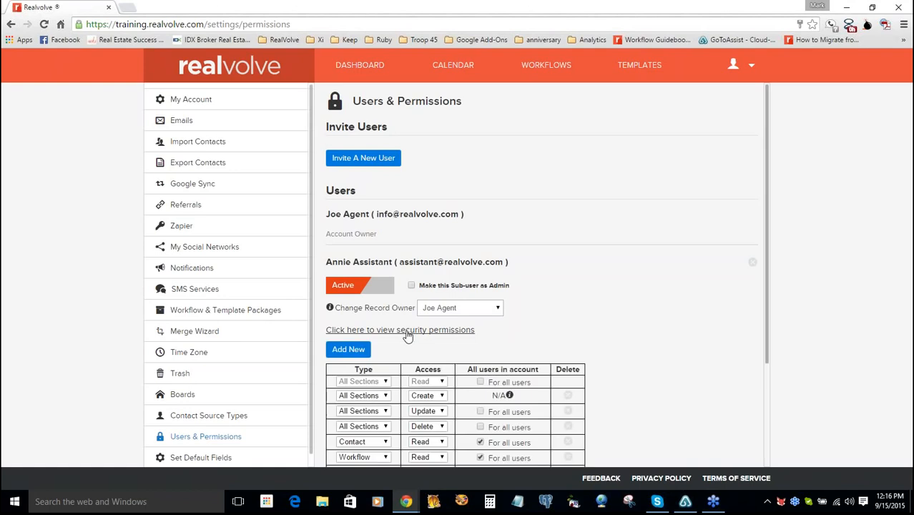
drag(767, 272, 768, 329)
scroll(768, 330, down, 1)
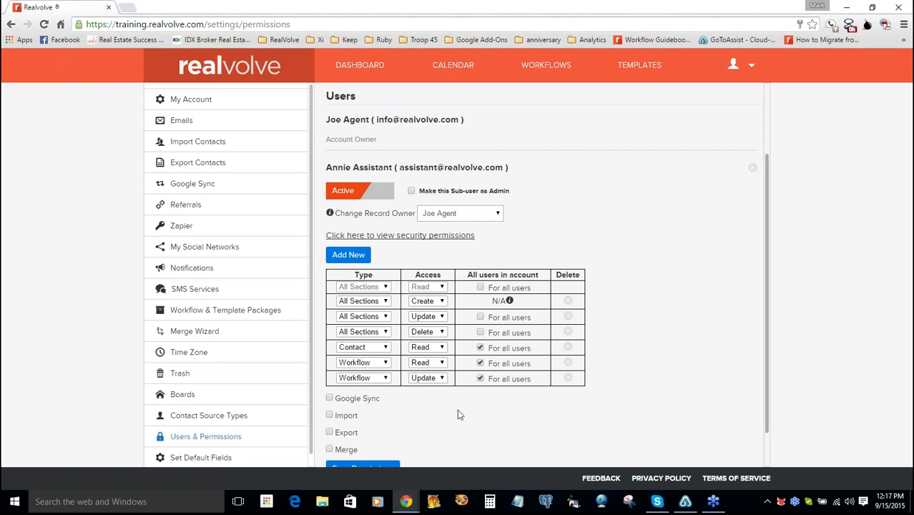
click(206, 457)
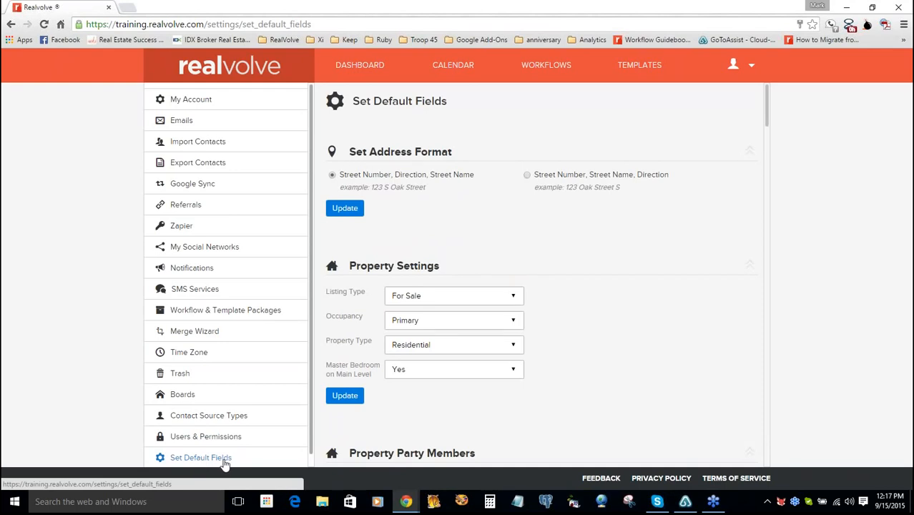
click(224, 463)
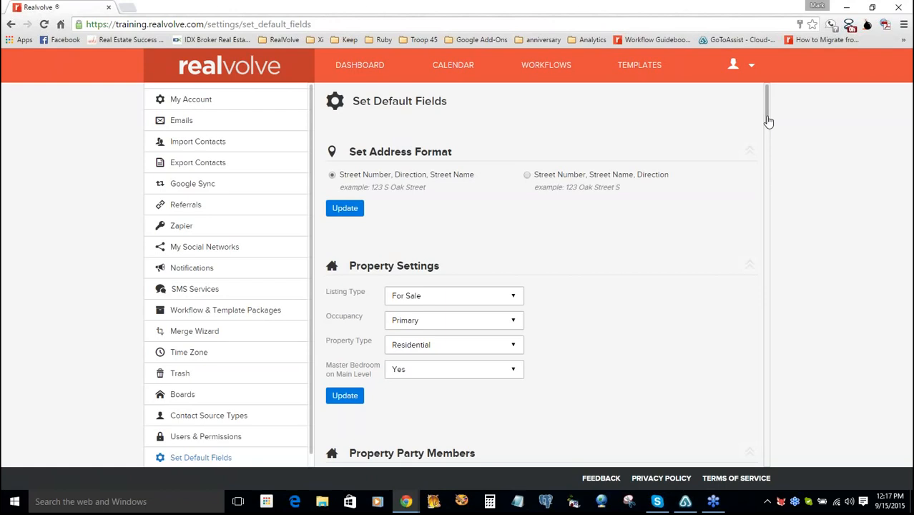
scroll(768, 127, down, 1)
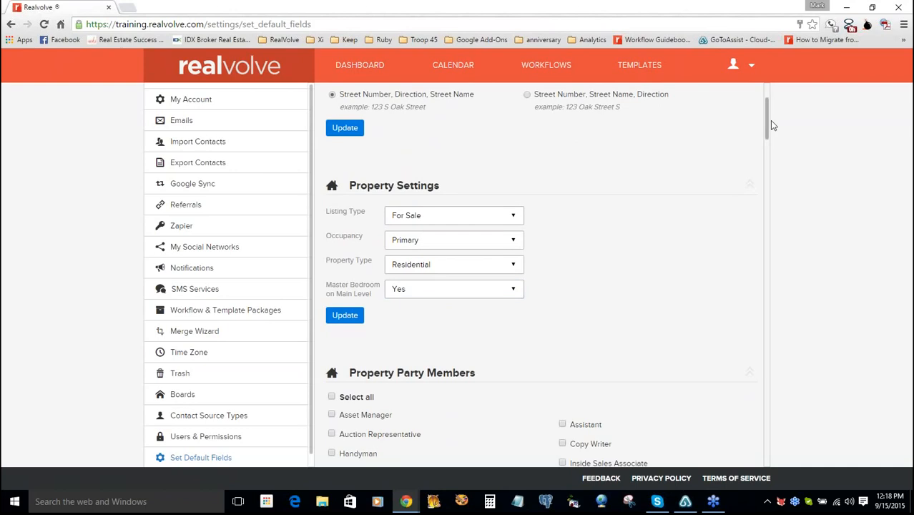
drag(767, 127, 770, 152)
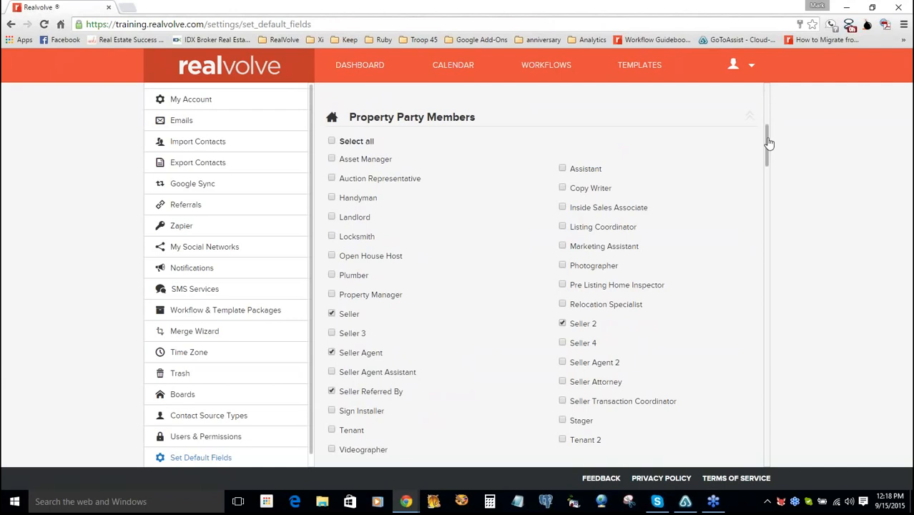
drag(767, 147, 768, 140)
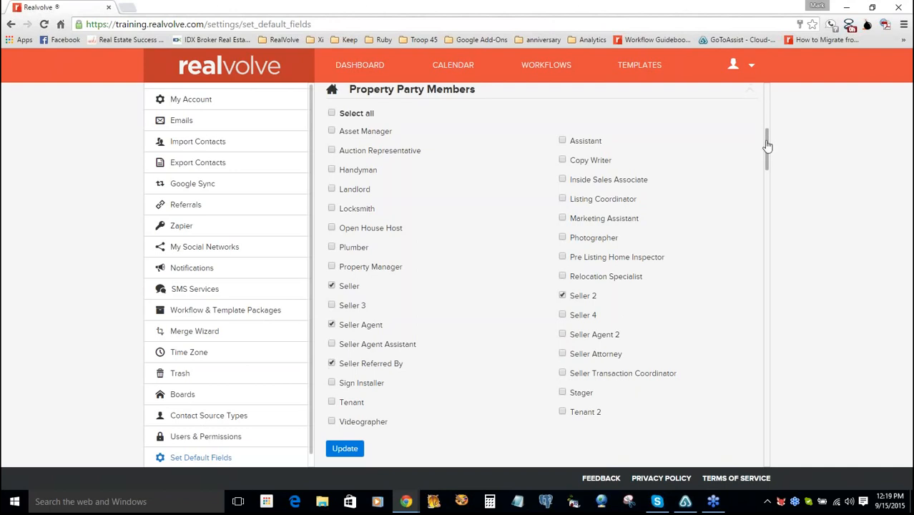
drag(767, 141, 767, 161)
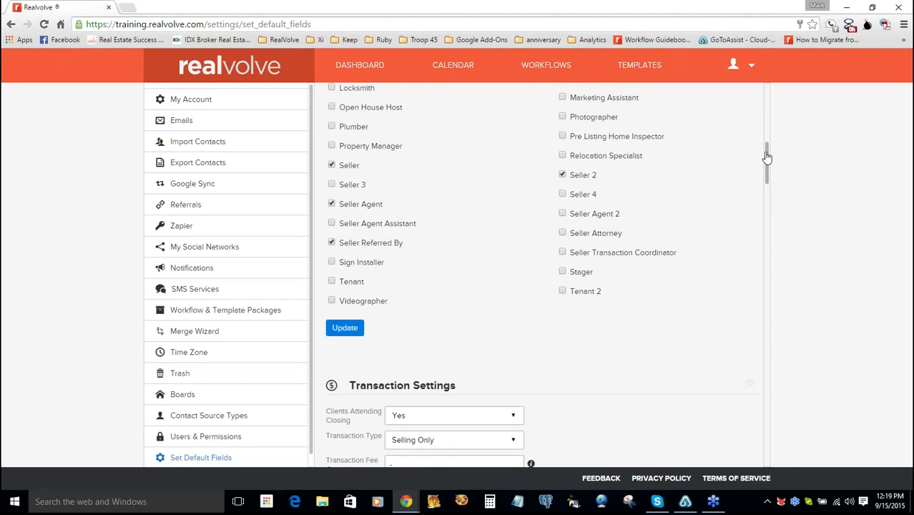
drag(767, 169, 767, 188)
drag(767, 191, 770, 212)
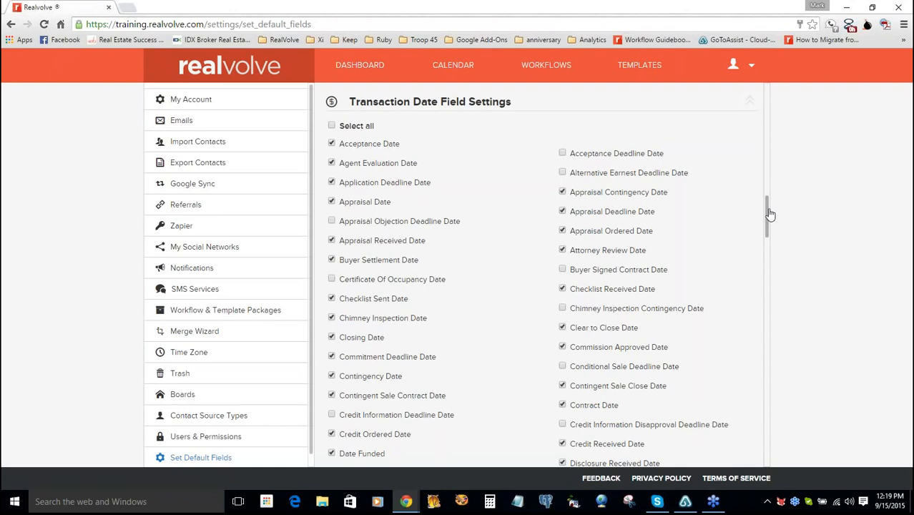
drag(769, 212, 769, 299)
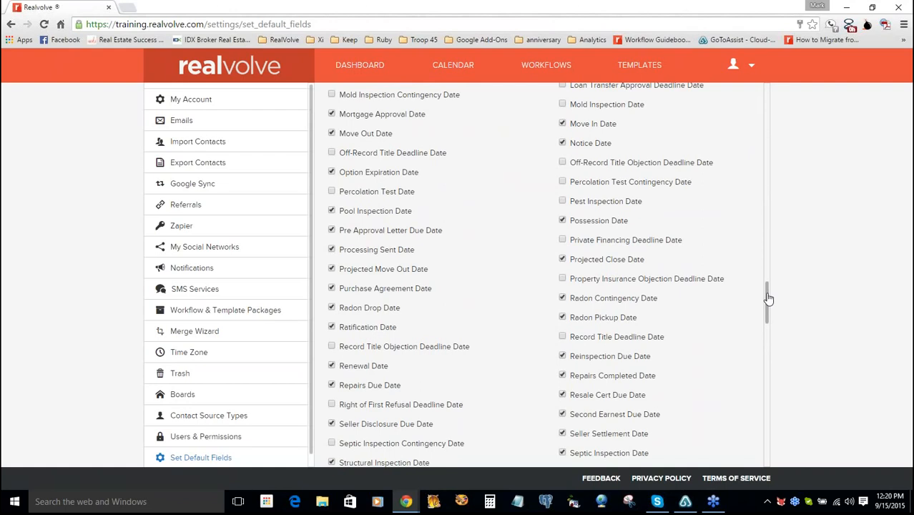
drag(769, 296, 765, 327)
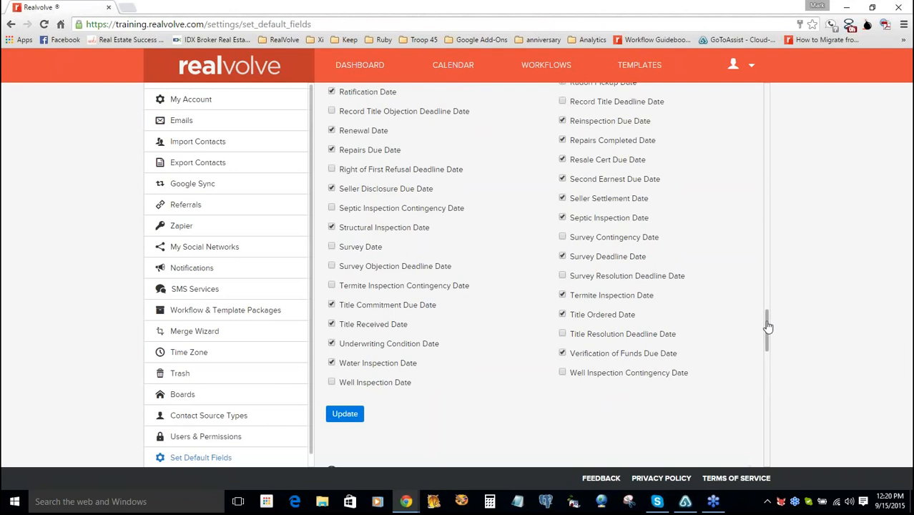
drag(768, 326, 767, 350)
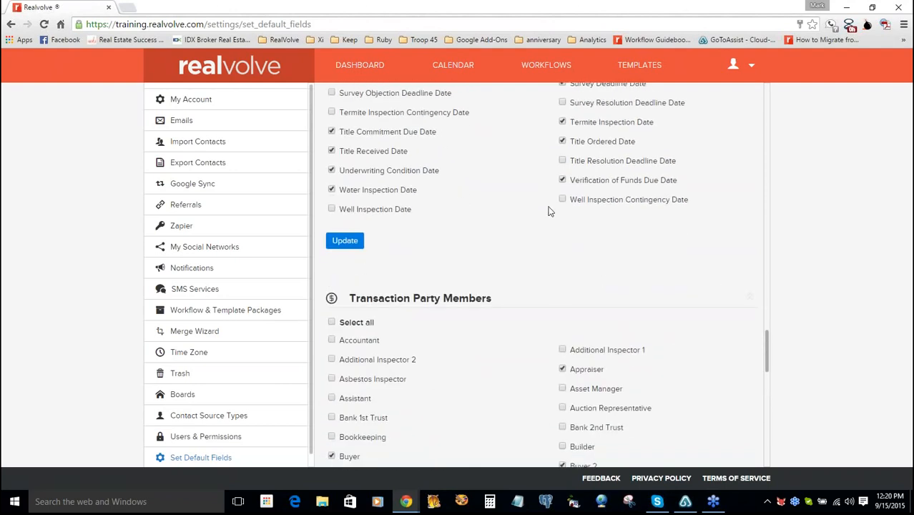
drag(769, 352, 768, 388)
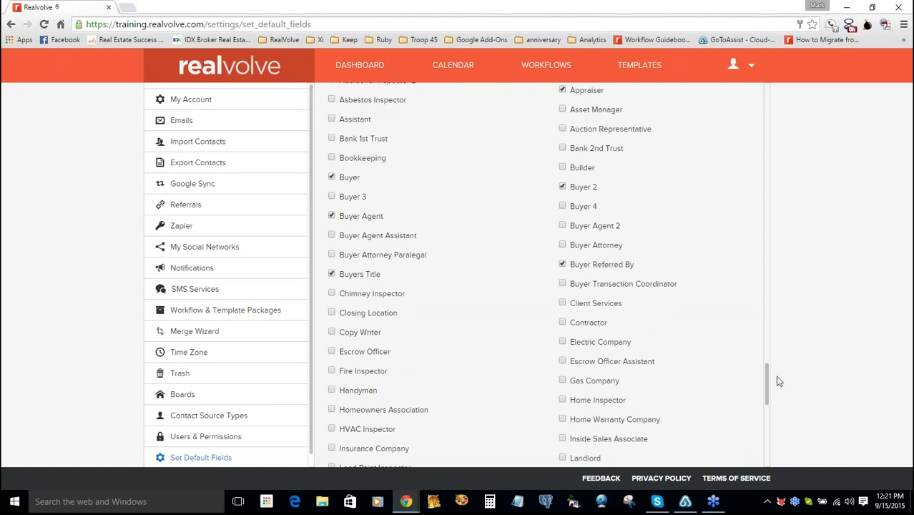
mouse_move(767, 372)
mouse_down()
mouse_move(769, 403)
mouse_move(767, 391)
mouse_up()
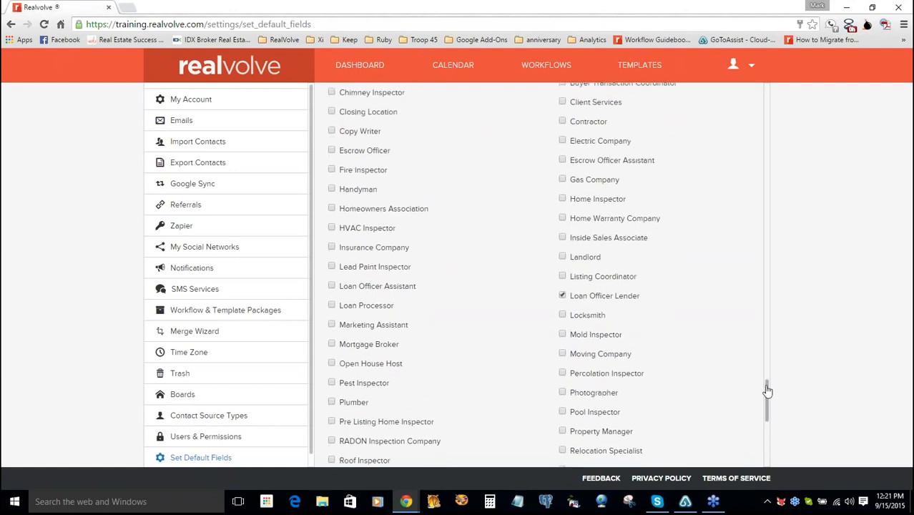
scroll(767, 391, up, 3)
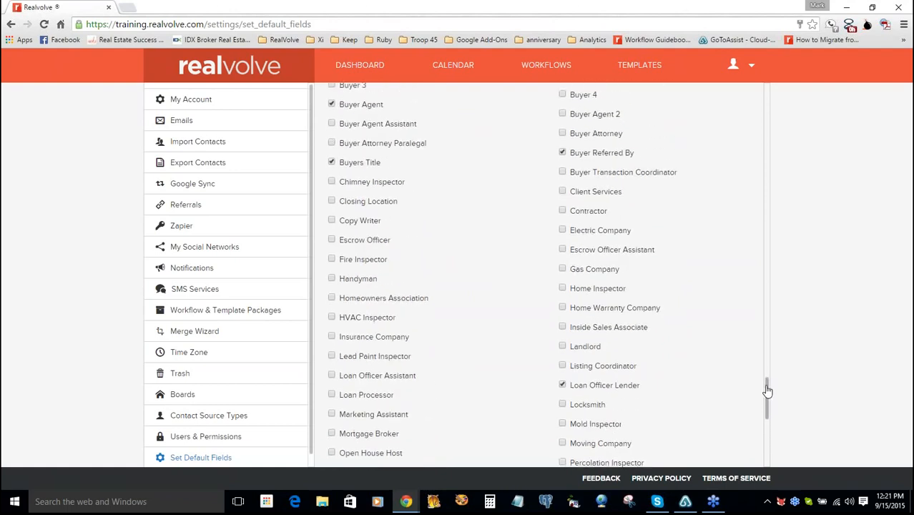
scroll(767, 391, down, 1)
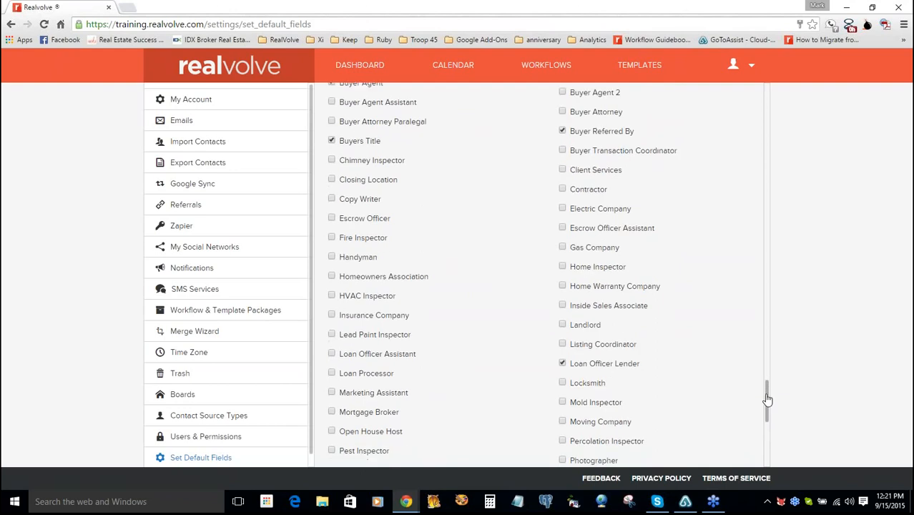
drag(767, 400, 766, 465)
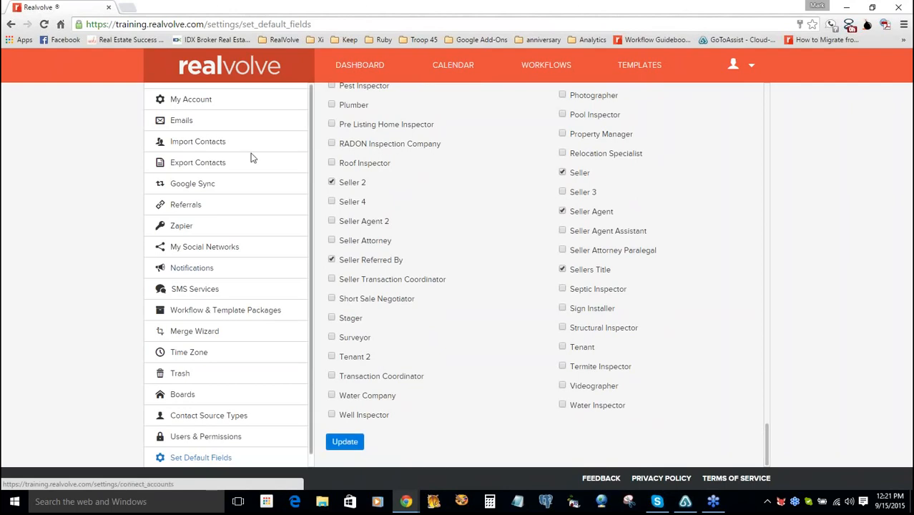
click(212, 437)
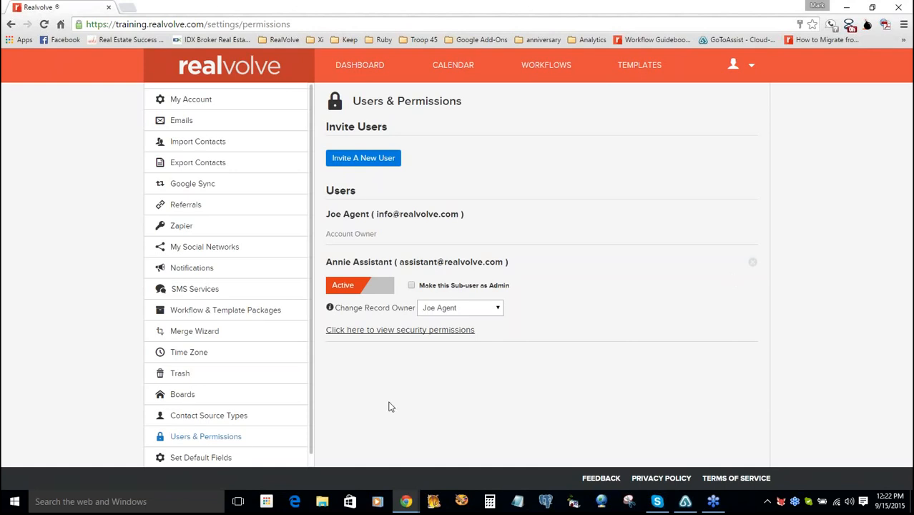
click(220, 459)
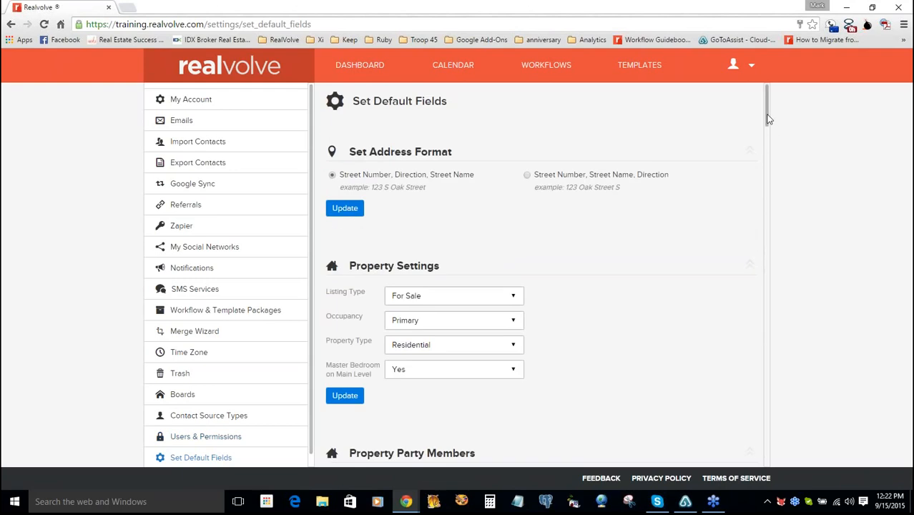
- Review the Transaction Settings defaults (Clients Attending Closing Yes, Selling Only) and open the account menu
drag(768, 119, 771, 236)
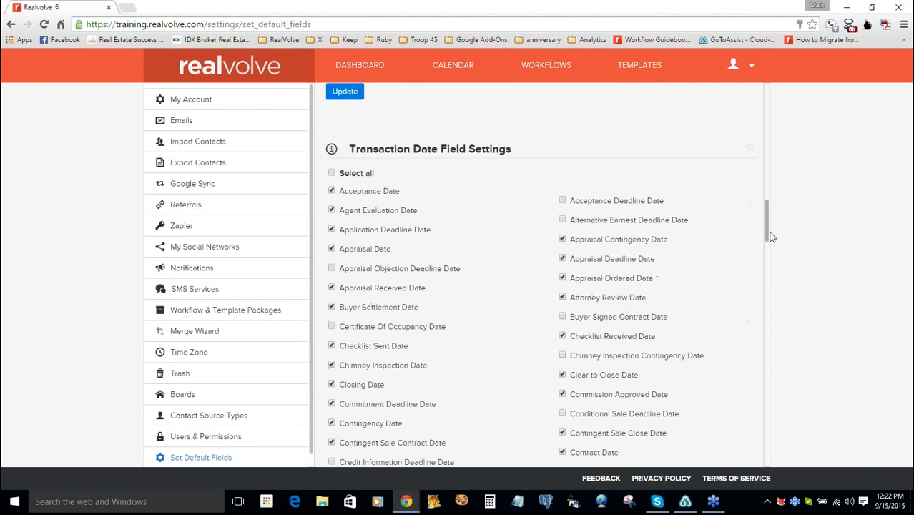
scroll(770, 236, down, 3)
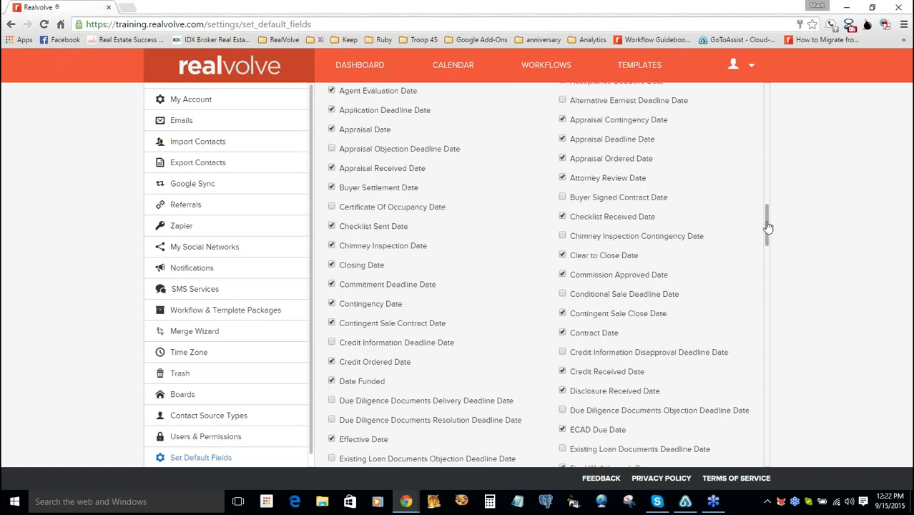
scroll(769, 240, down, 1)
scroll(768, 242, down, 2)
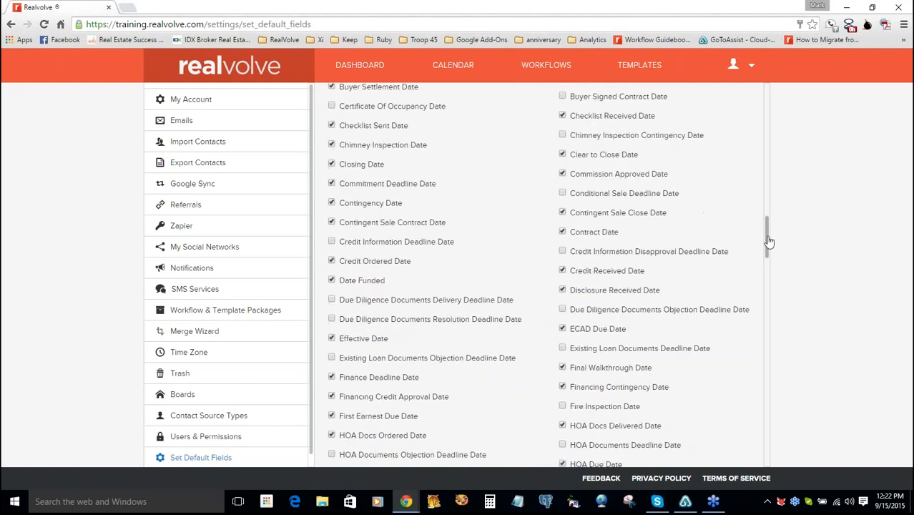
drag(769, 243, 769, 252)
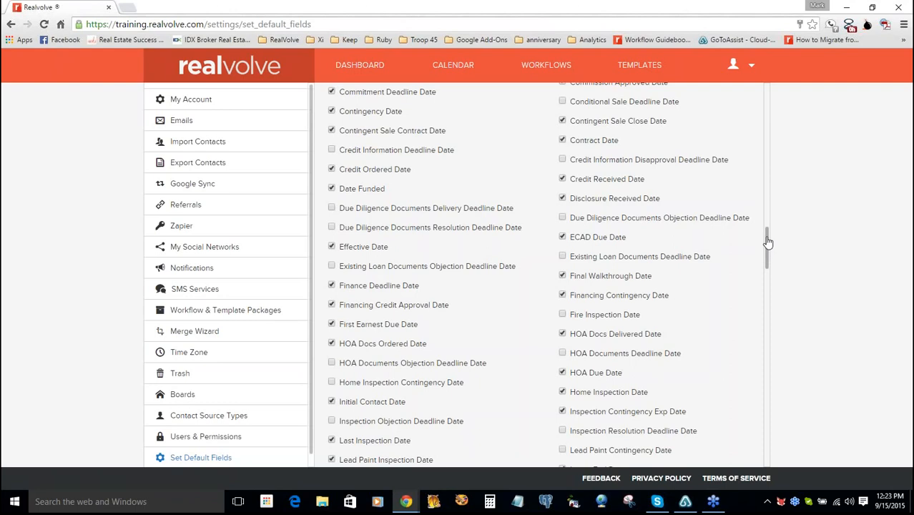
drag(767, 236, 767, 185)
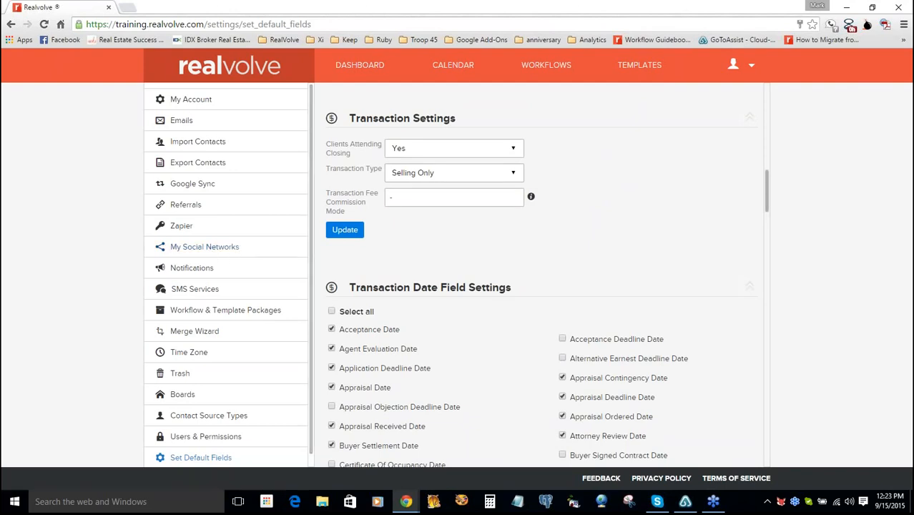
click(752, 68)
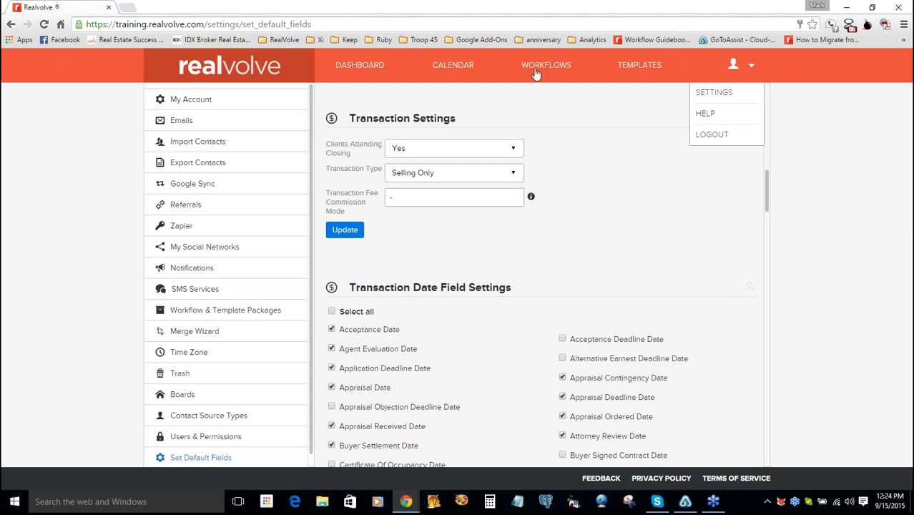
- Go back to the dashboard and bring up its list of 25 contacts, sorted by Last Call Date
click(733, 64)
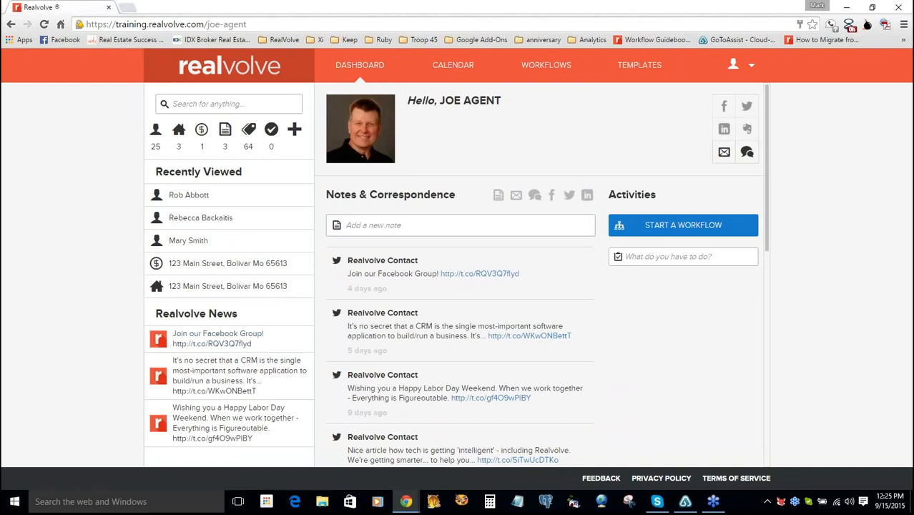
click(157, 131)
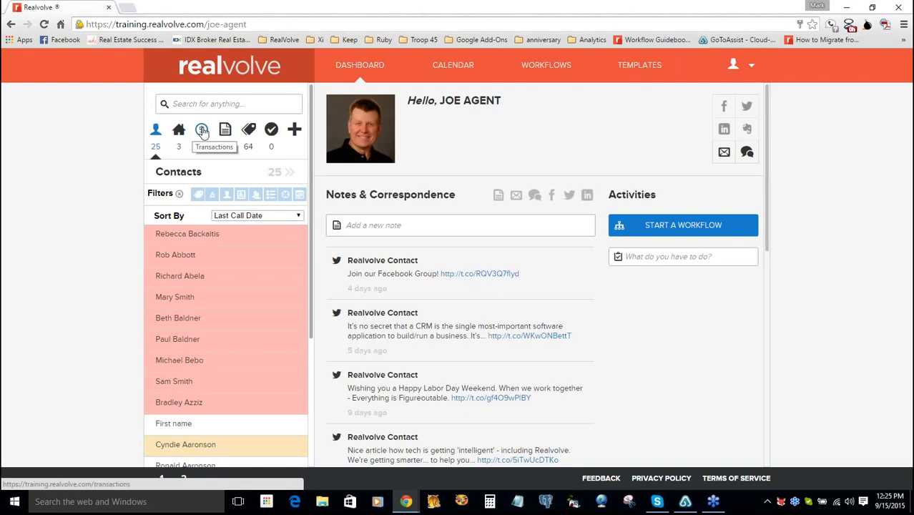
click(156, 132)
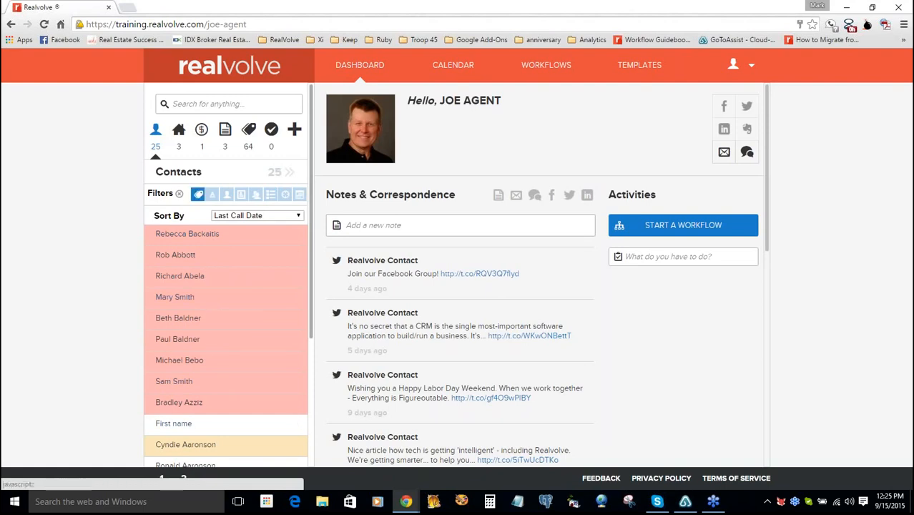
- Filter the dashboard contacts to the 'Top 150' tag, found by searching 'top', leaving 9 contacts
click(198, 194)
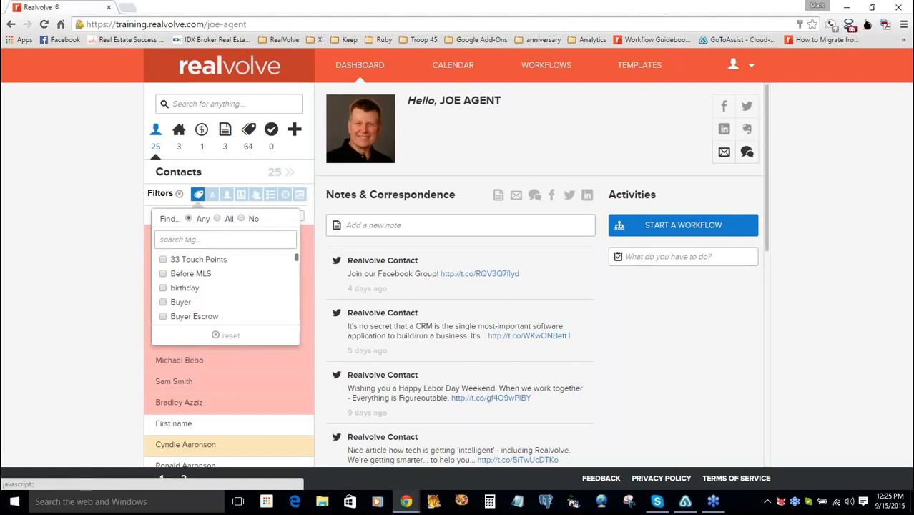
click(245, 238)
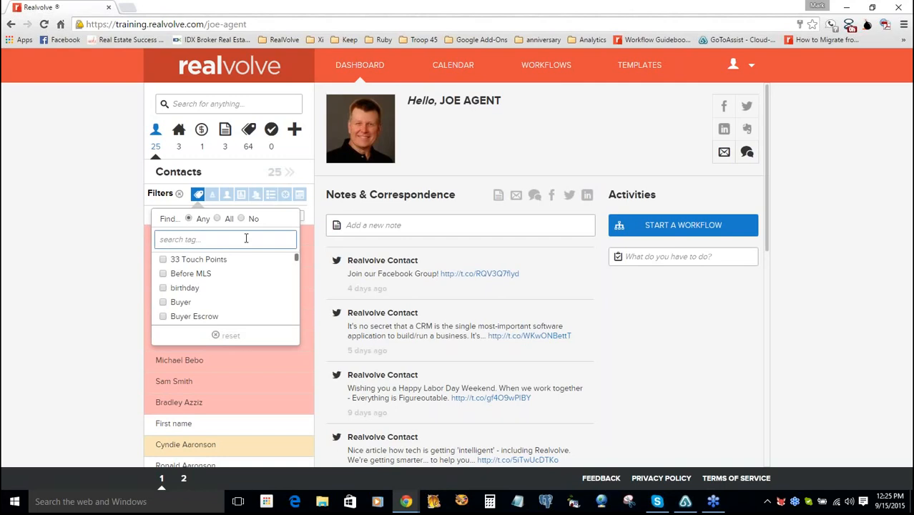
text(top)
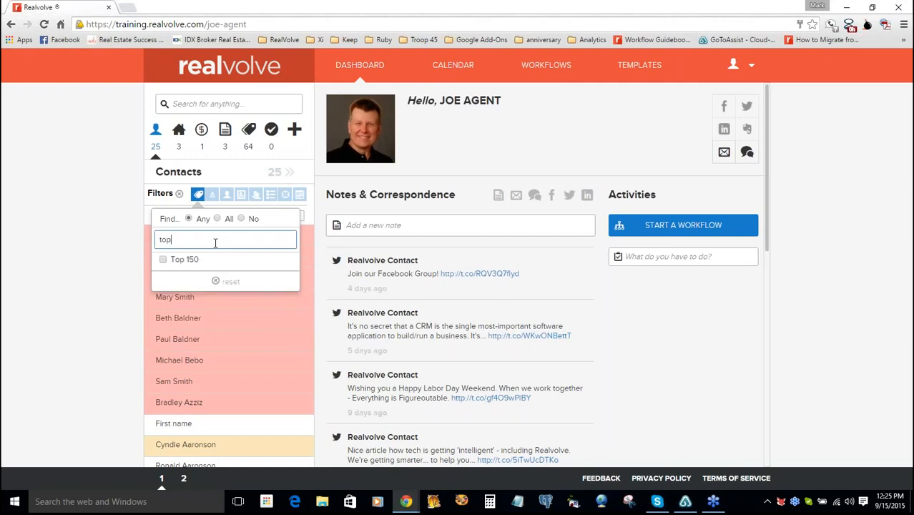
click(165, 260)
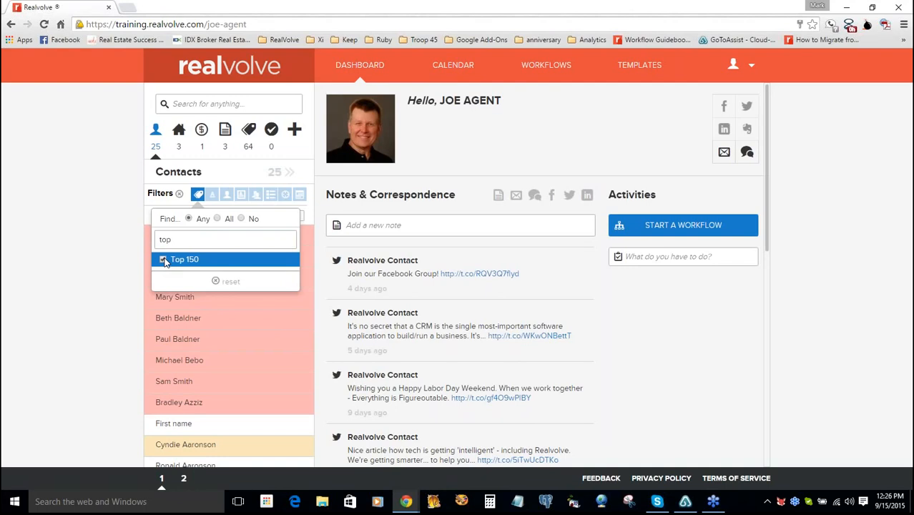
click(164, 261)
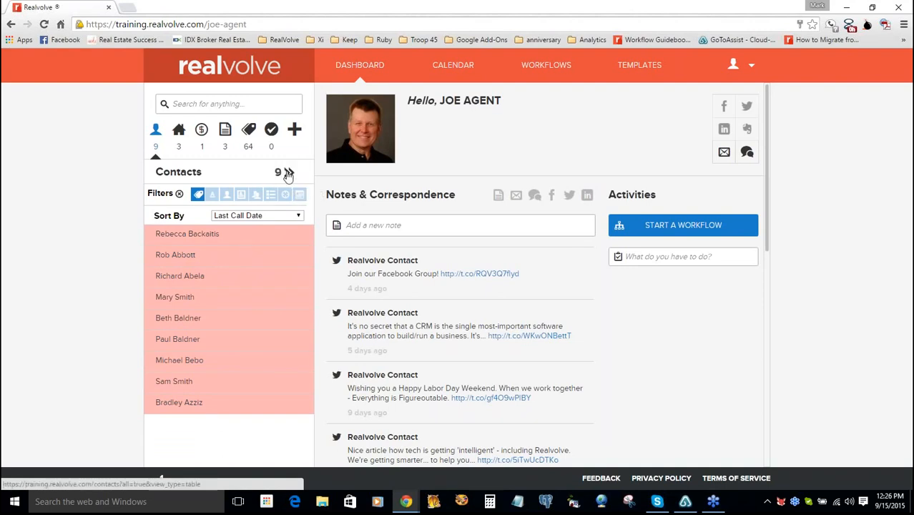
- View all 9 Top 150 contacts as a table sorted by Last Call Date, newest first
click(287, 173)
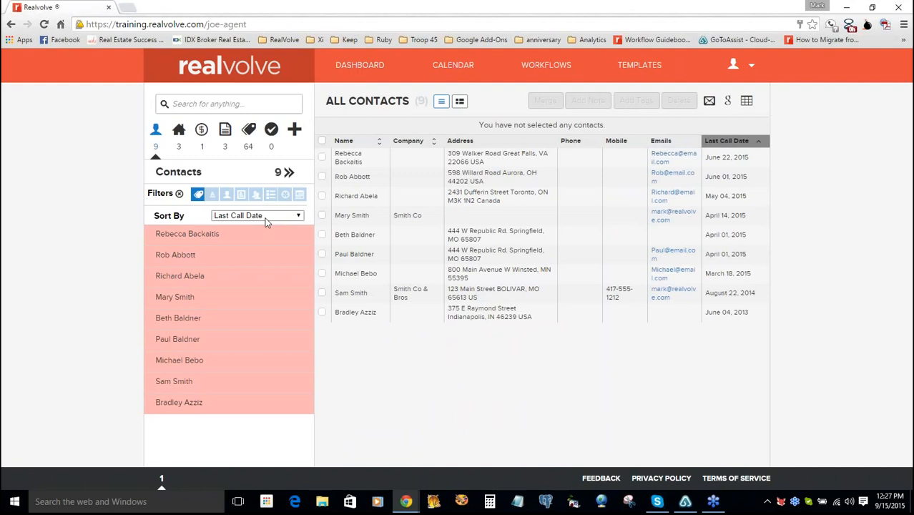
click(762, 145)
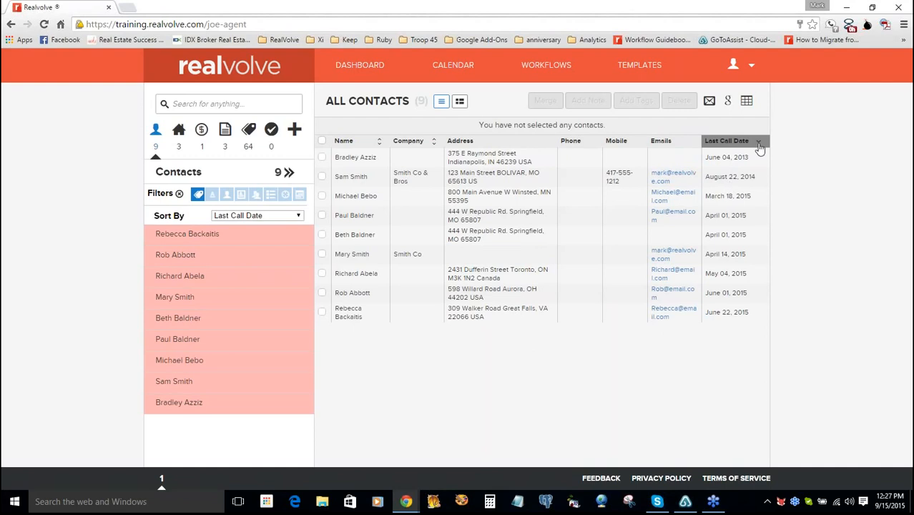
click(759, 142)
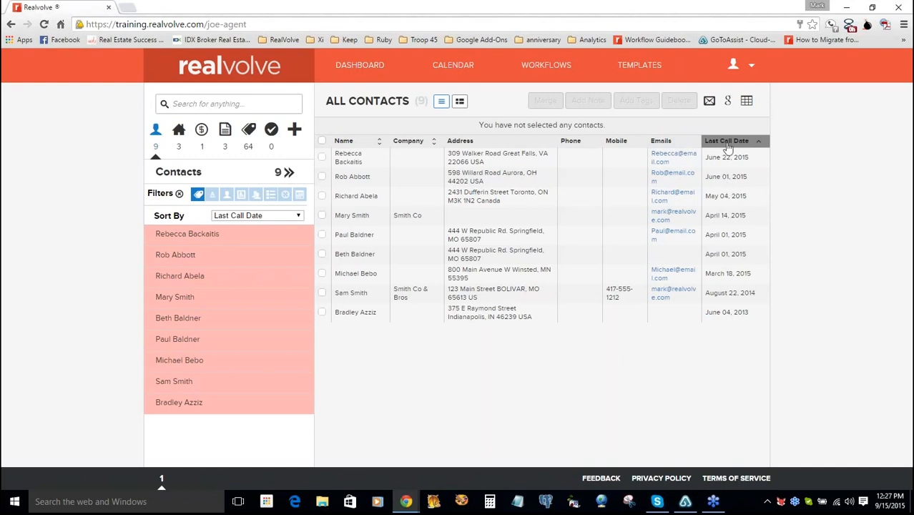
click(268, 216)
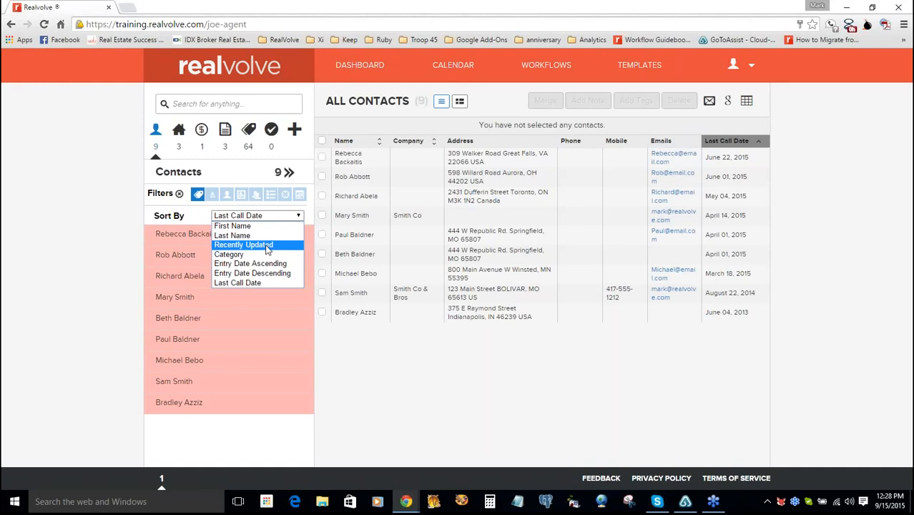
- Sort by Recently Updated, remove the Top 150 tag filter, and switch to photo card view
click(267, 245)
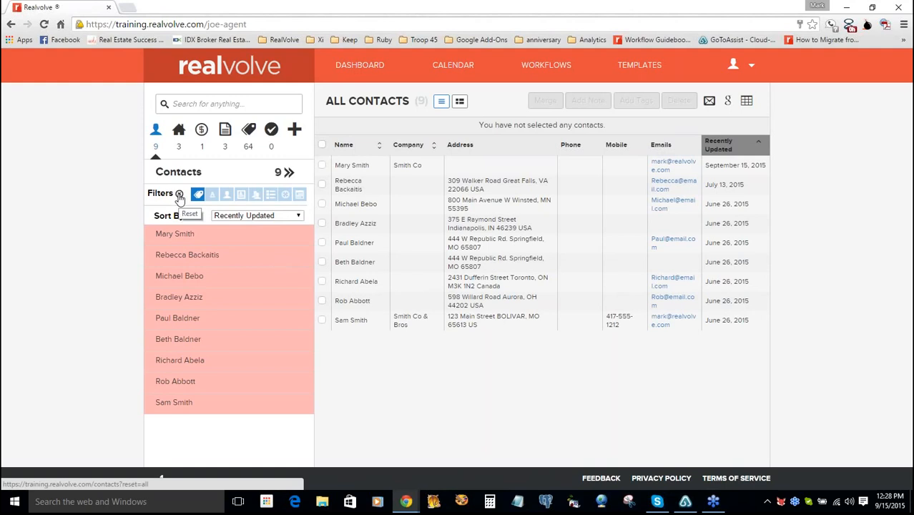
click(179, 195)
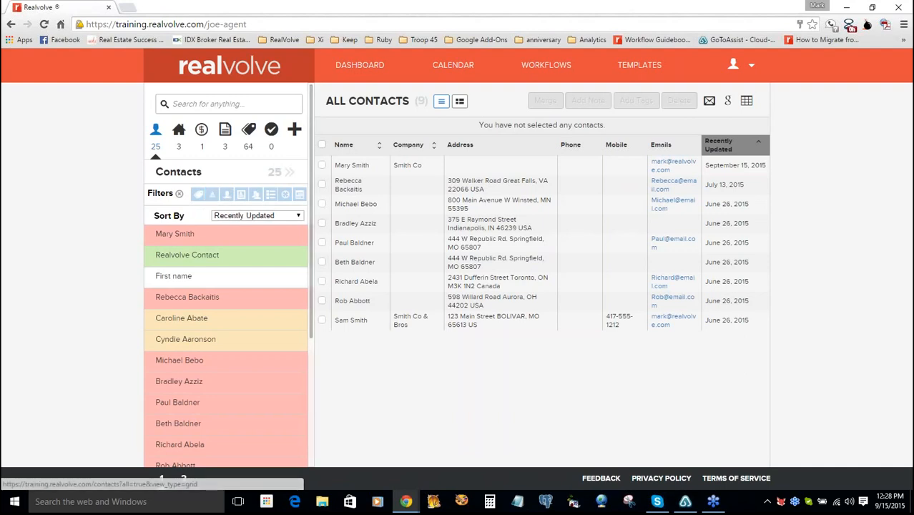
click(459, 100)
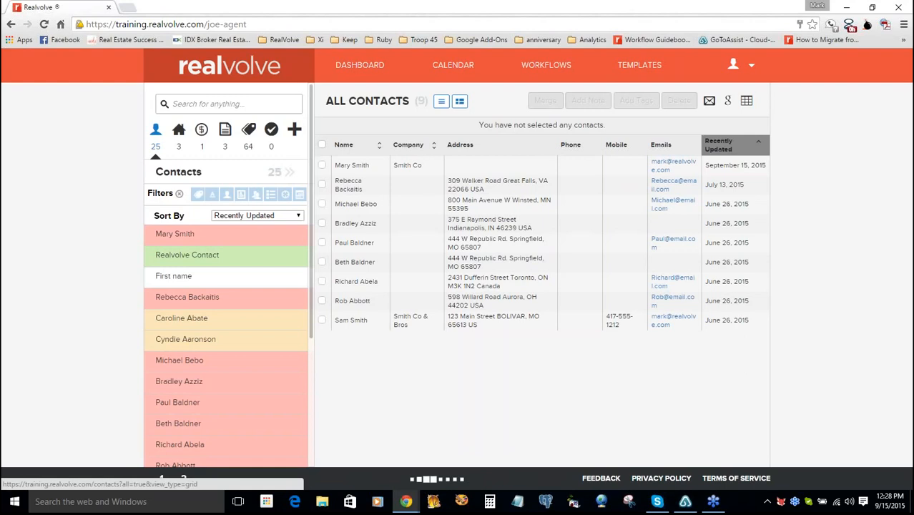
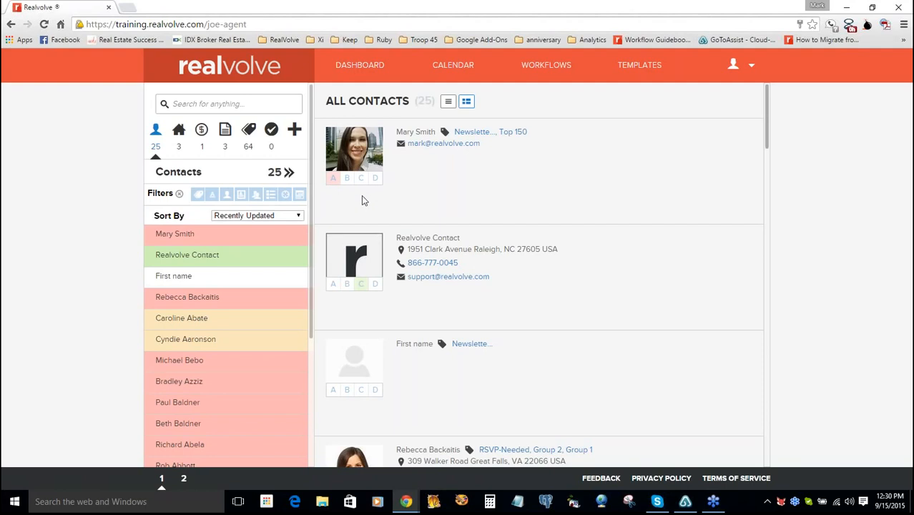
- Filter the contacts to category B, then clear the category filter to list everyone
click(213, 195)
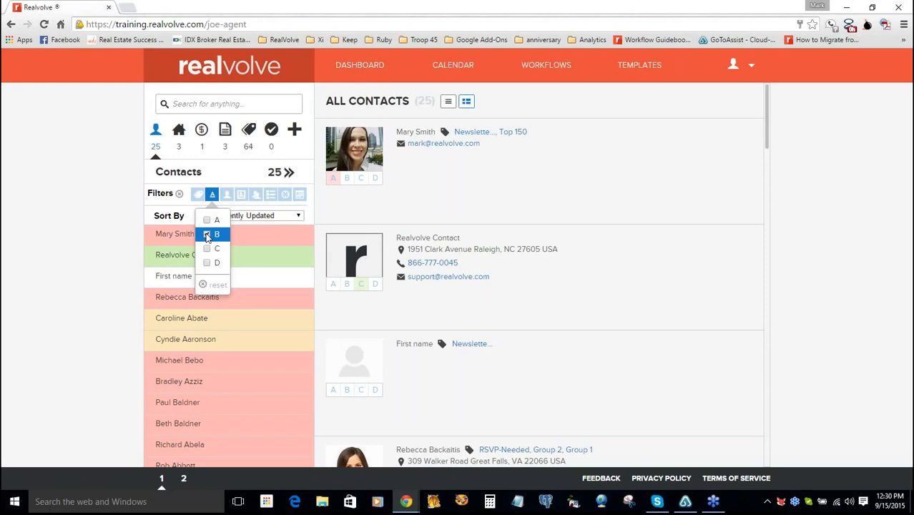
click(206, 235)
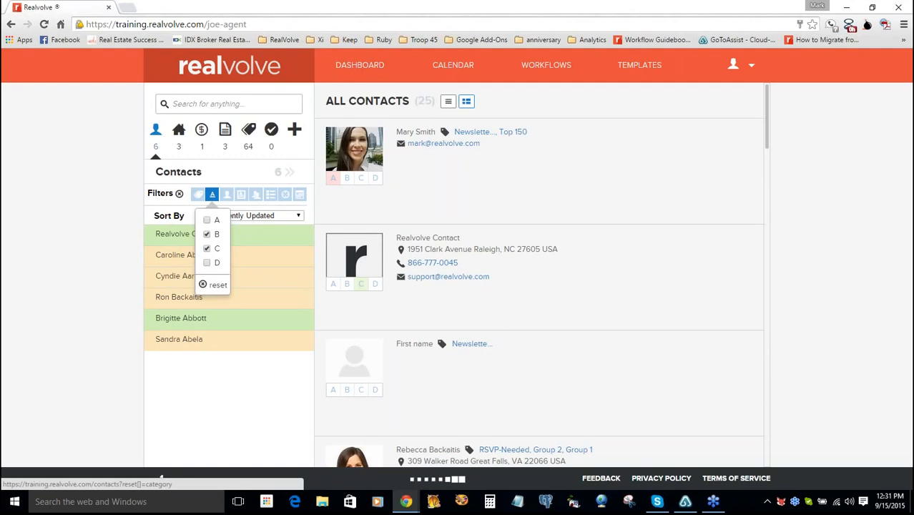
click(215, 285)
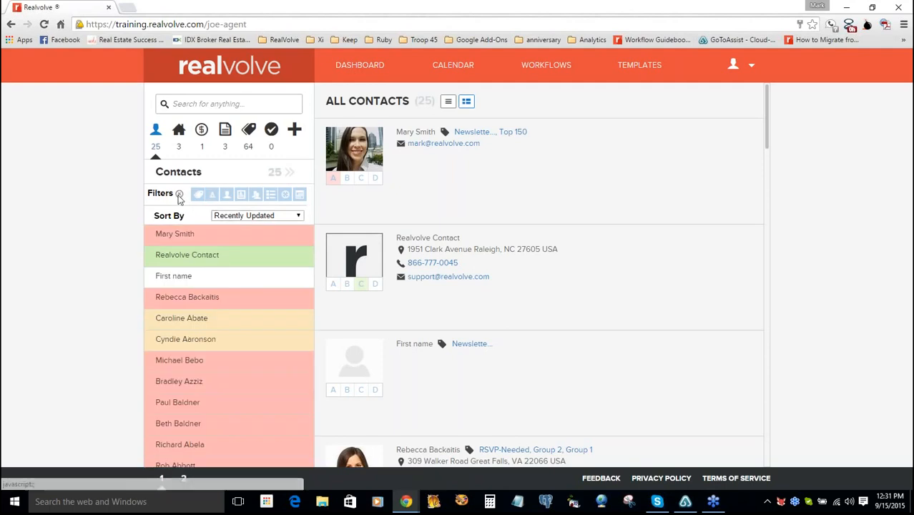
- Browse the record owner, record type and referrer filters, ending on the lead-source options
click(227, 195)
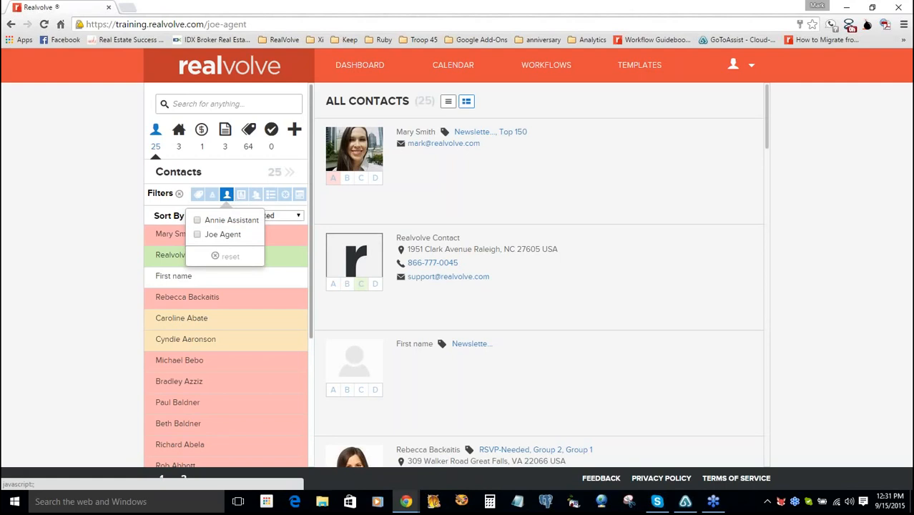
click(241, 195)
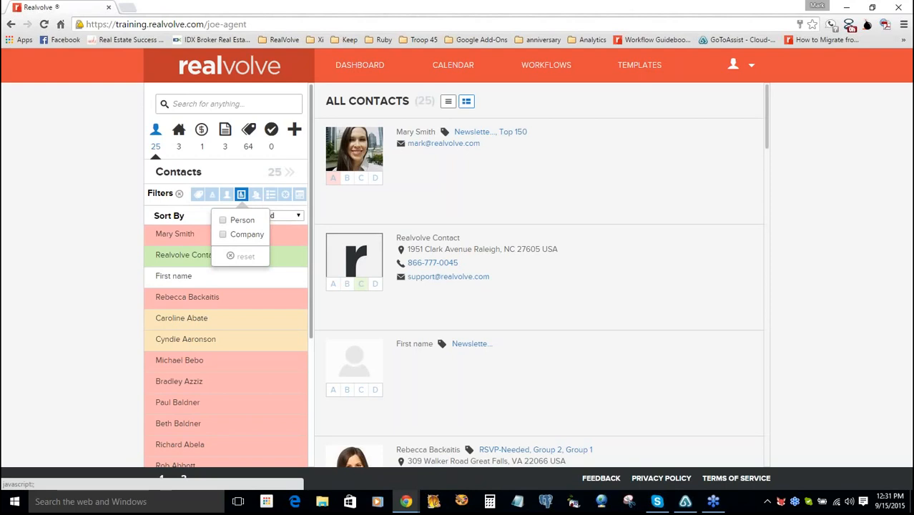
click(255, 193)
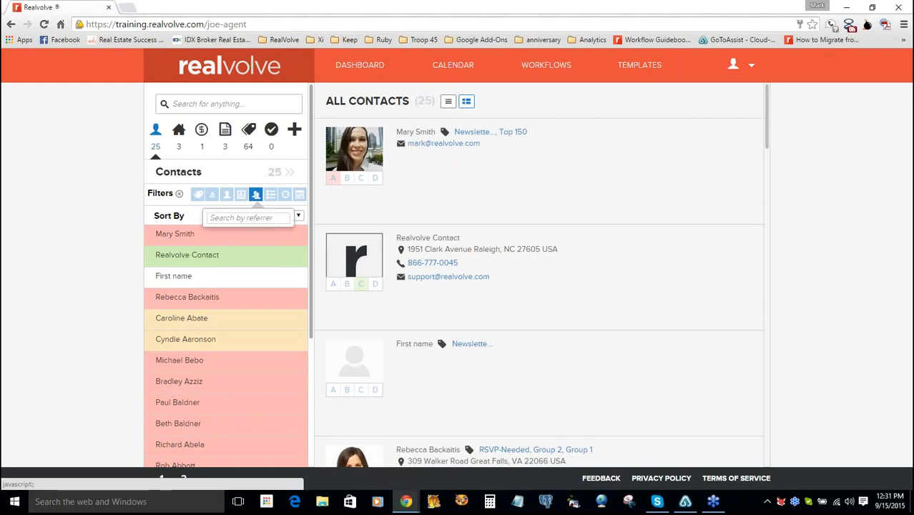
click(245, 217)
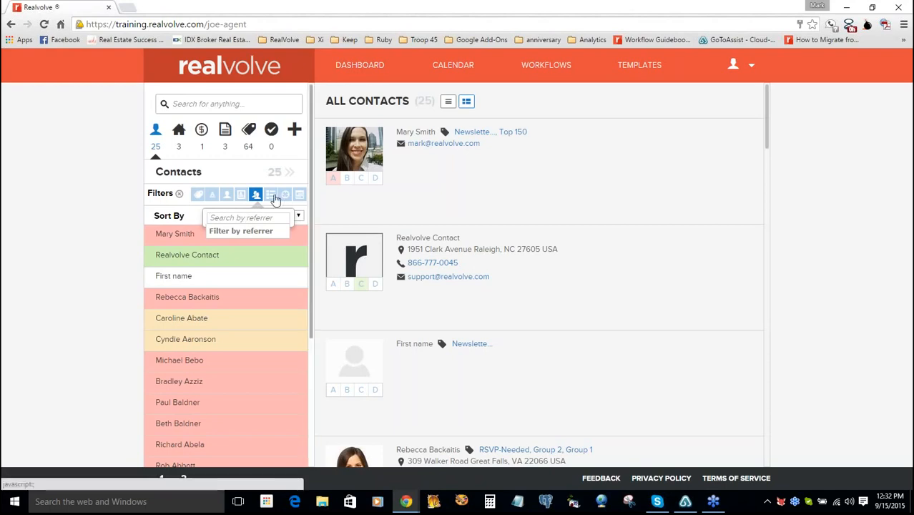
click(271, 195)
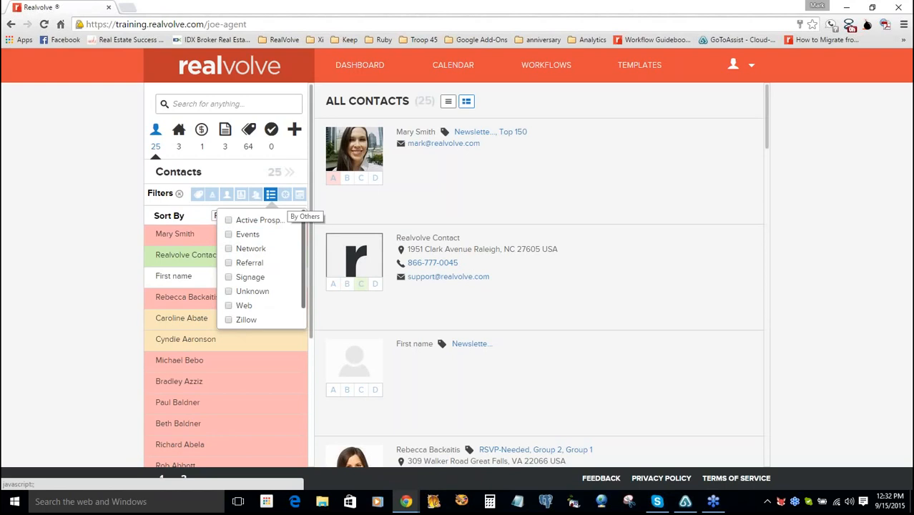
- Show the email, address and tag filters and tick Contact without tags
click(285, 194)
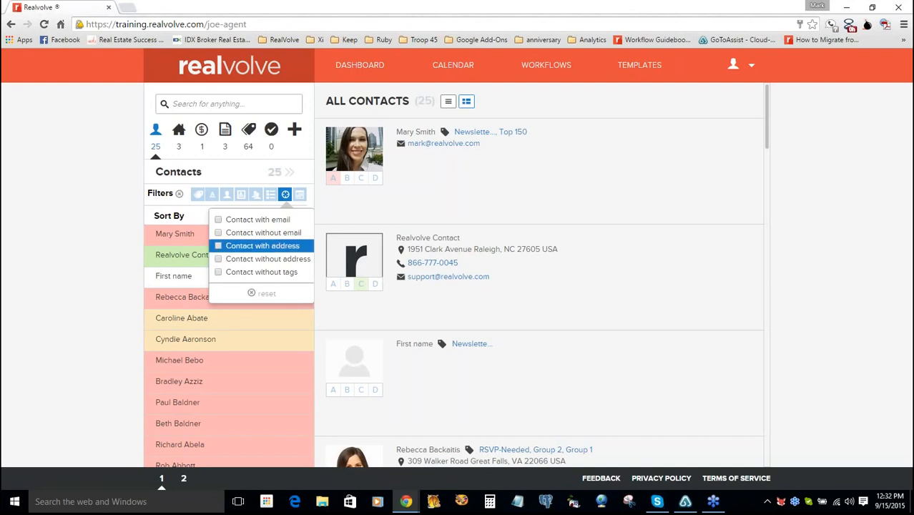
click(218, 273)
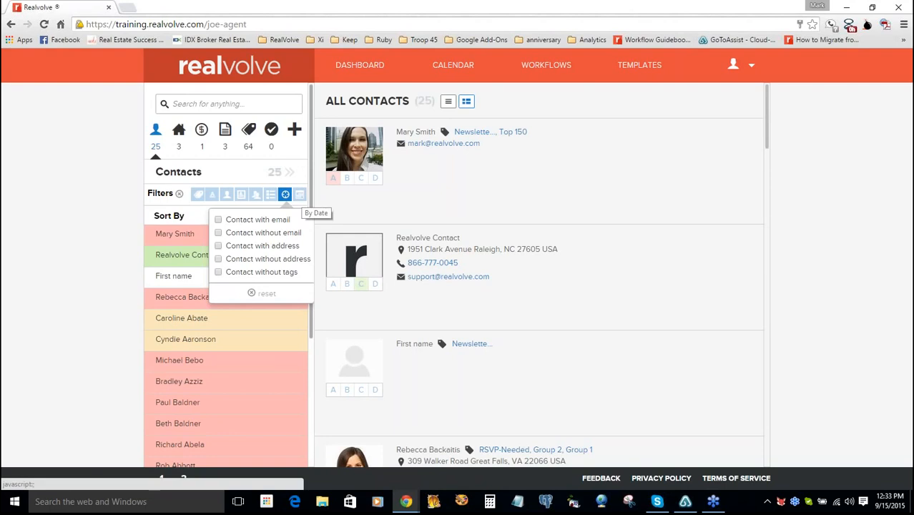
- Filter contacts by Birth Date from October 1 to October 31
click(299, 194)
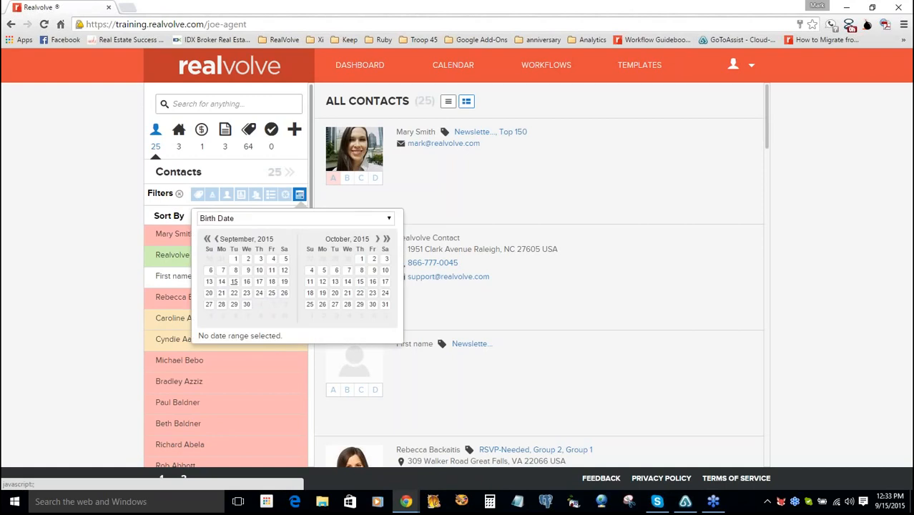
click(390, 219)
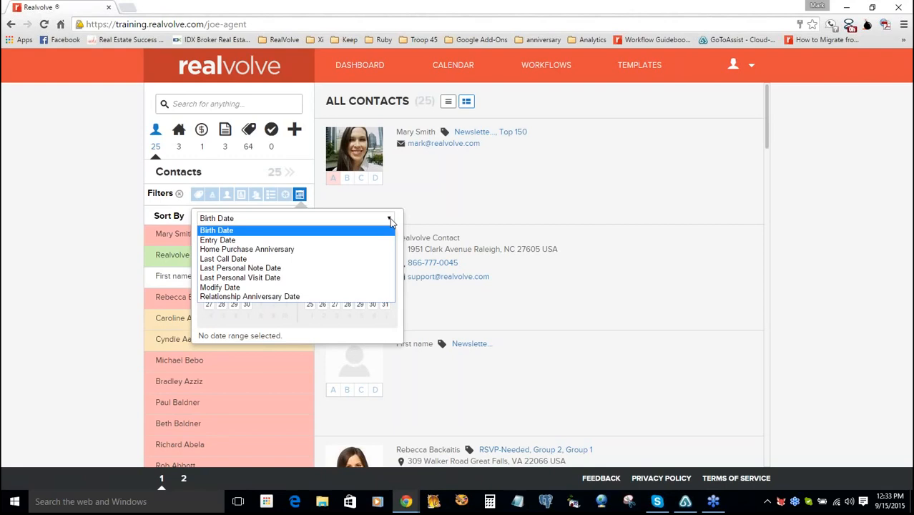
click(355, 231)
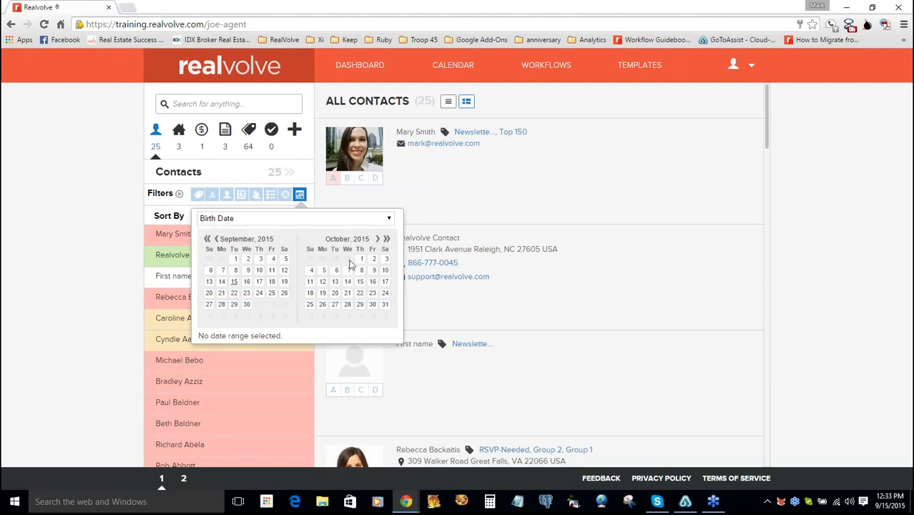
click(360, 261)
click(386, 305)
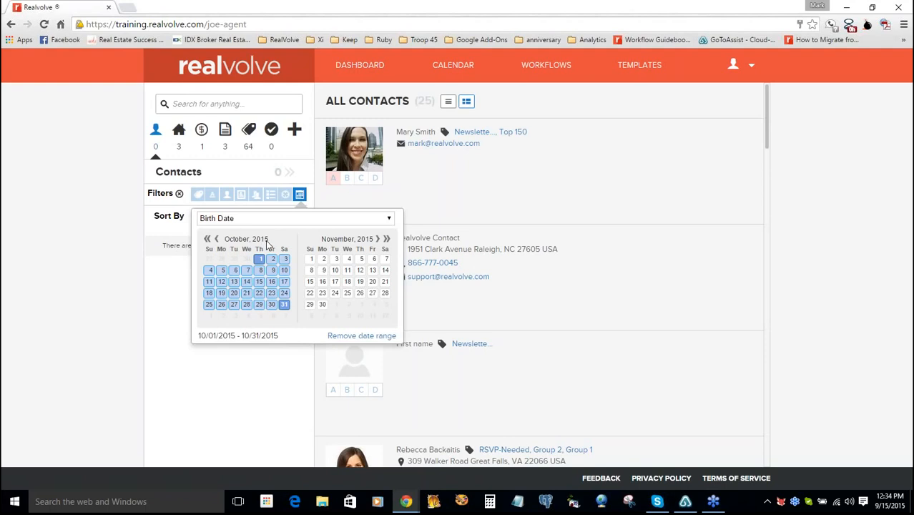
- Remove the birth-date range filter so all 25 contacts return
click(389, 220)
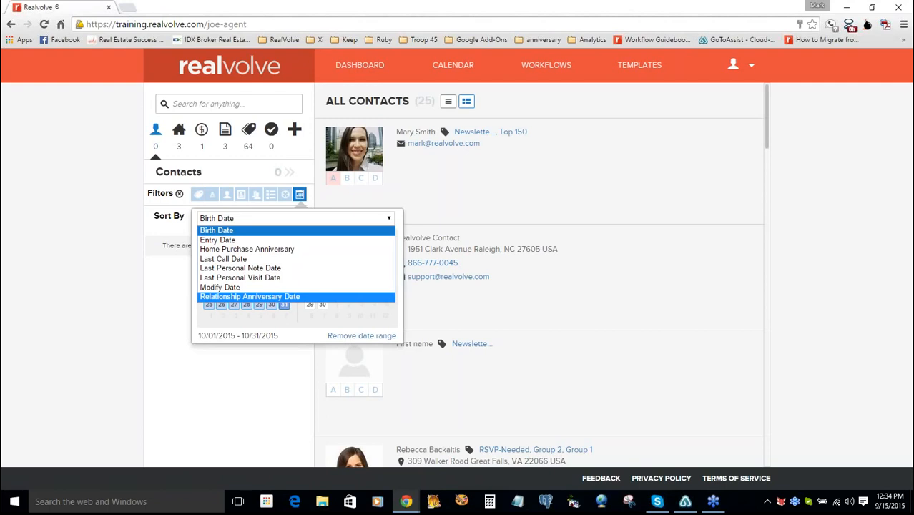
click(322, 221)
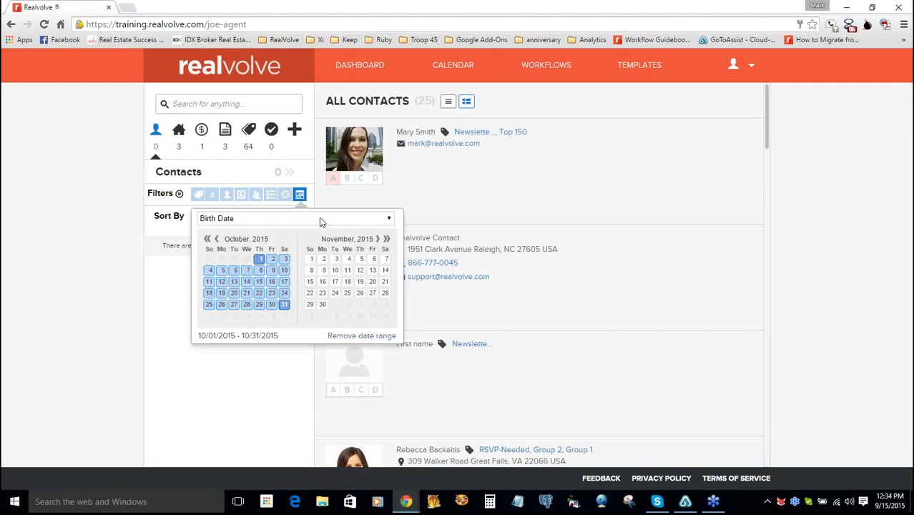
click(348, 339)
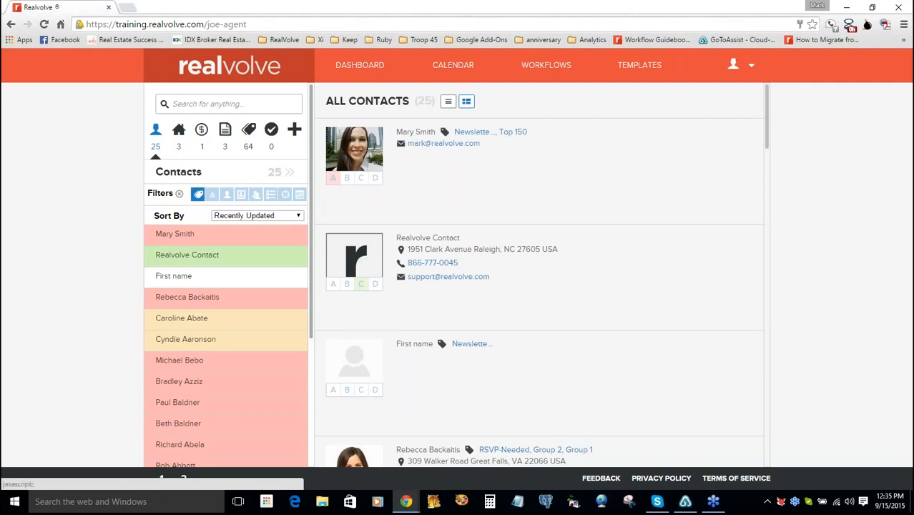
- Open the first contact and add the new tag 'Buyer 2015' beside Newsletter 2015 and Top 150
click(175, 233)
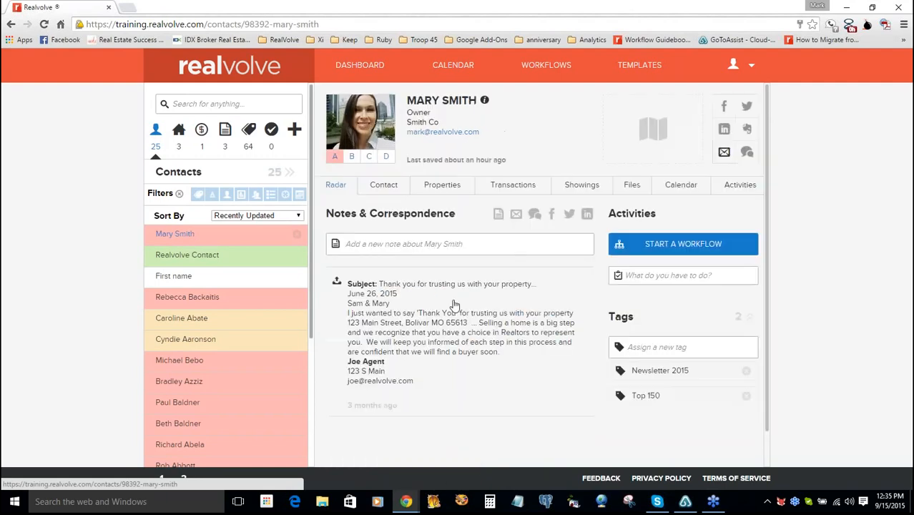
click(683, 347)
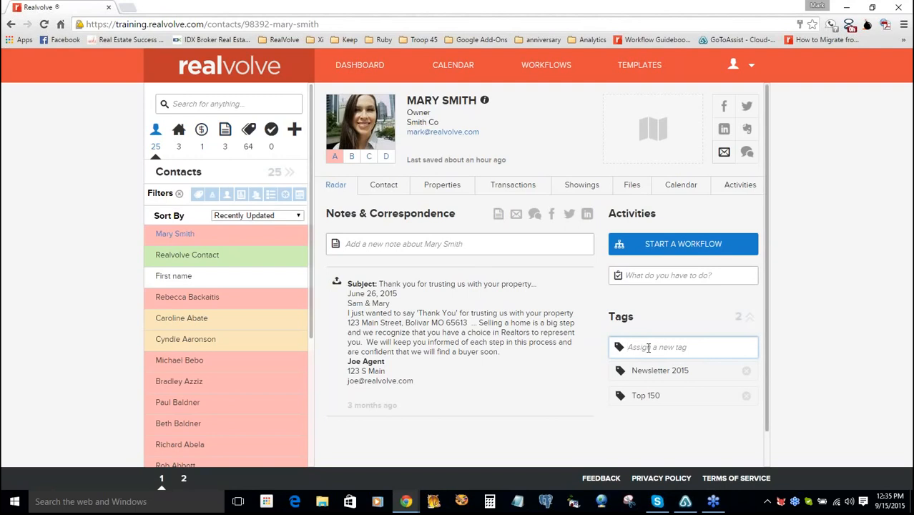
click(647, 347)
text(Buyer)
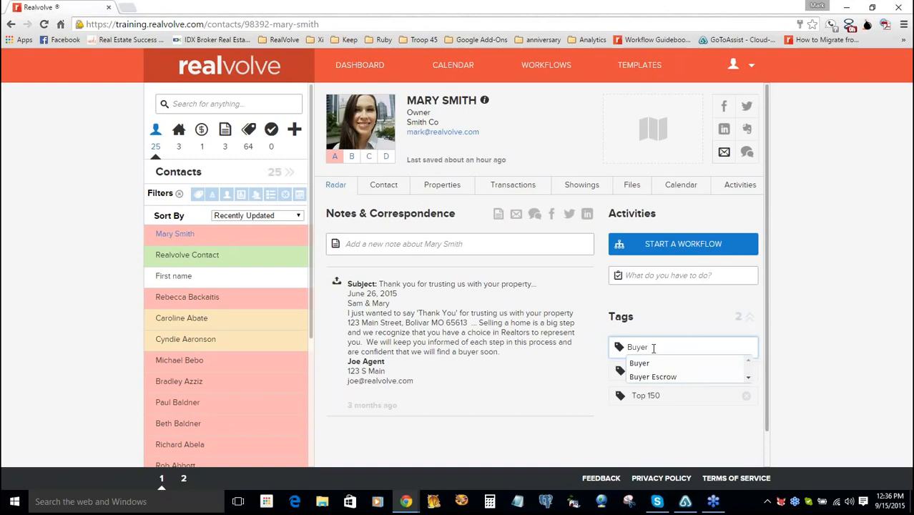
text(2)
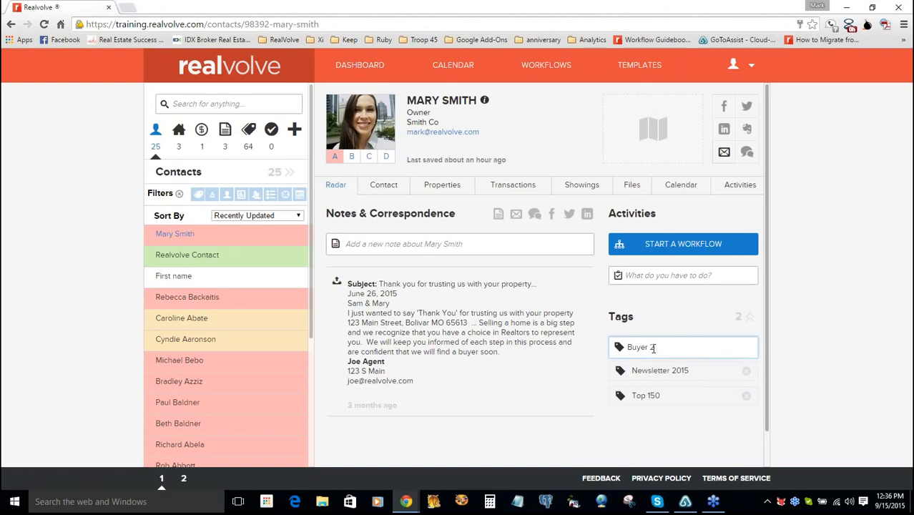
text(015)
key(Return)
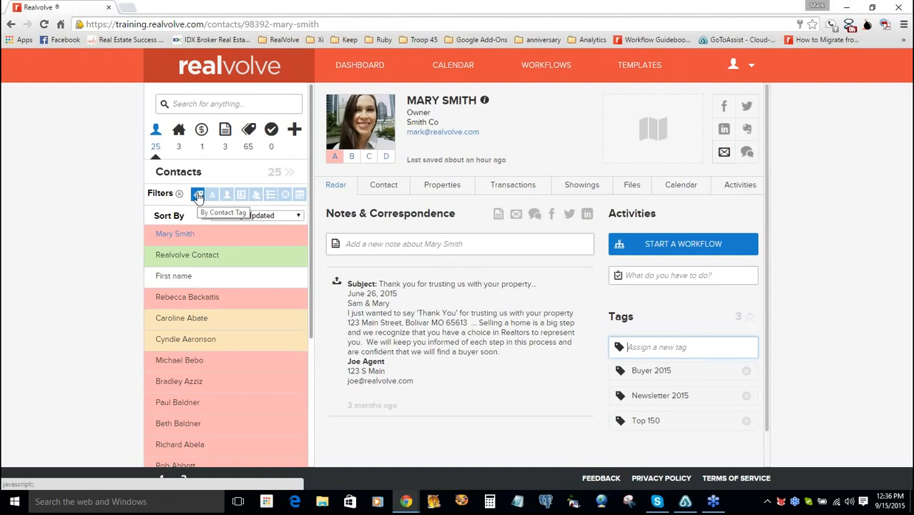
- Search the tag filter for 'top' and show only the 9 Top 150 contacts
click(198, 195)
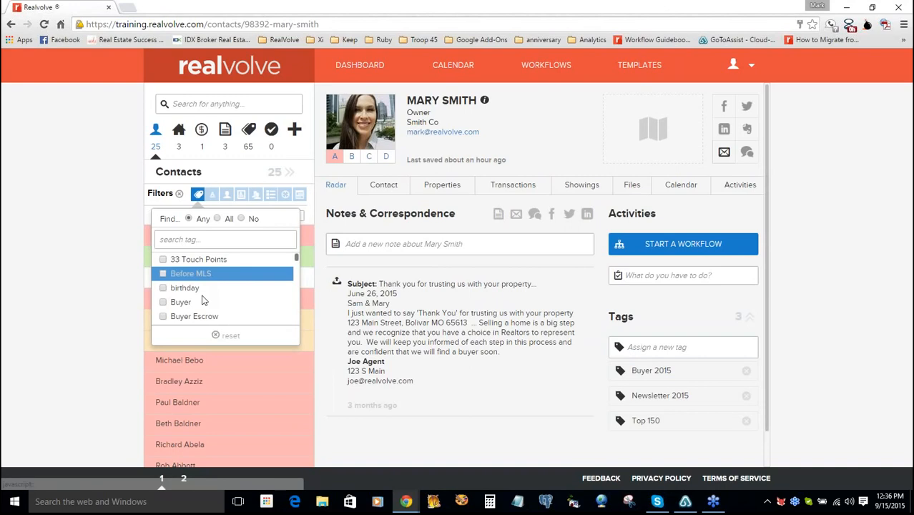
scroll(296, 261, down, 3)
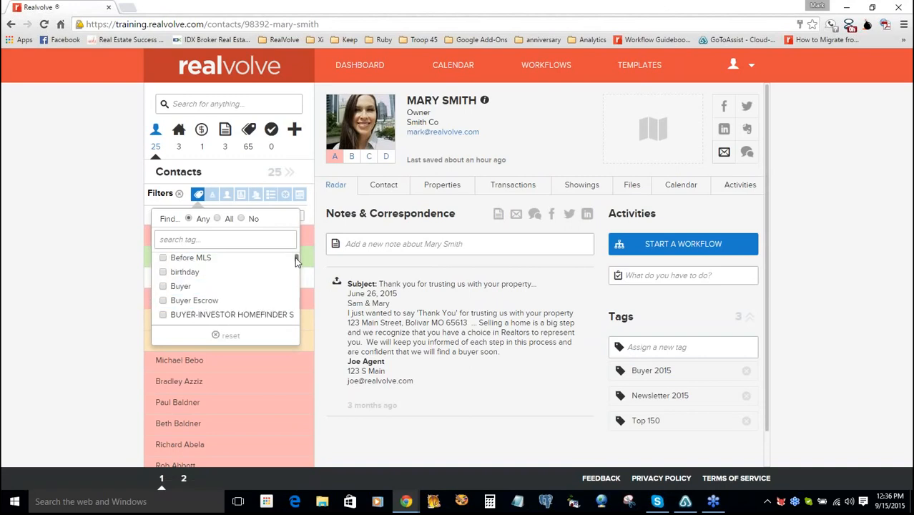
drag(297, 261, 297, 269)
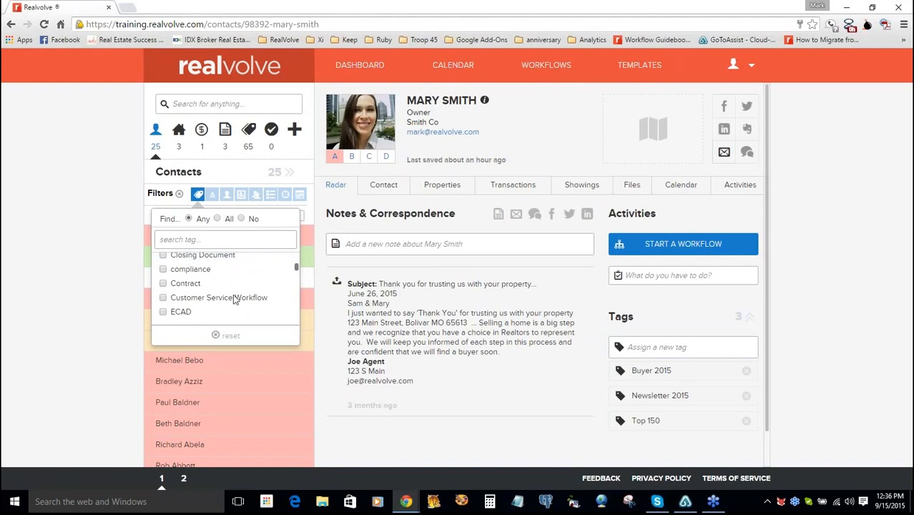
drag(297, 265, 296, 280)
click(228, 240)
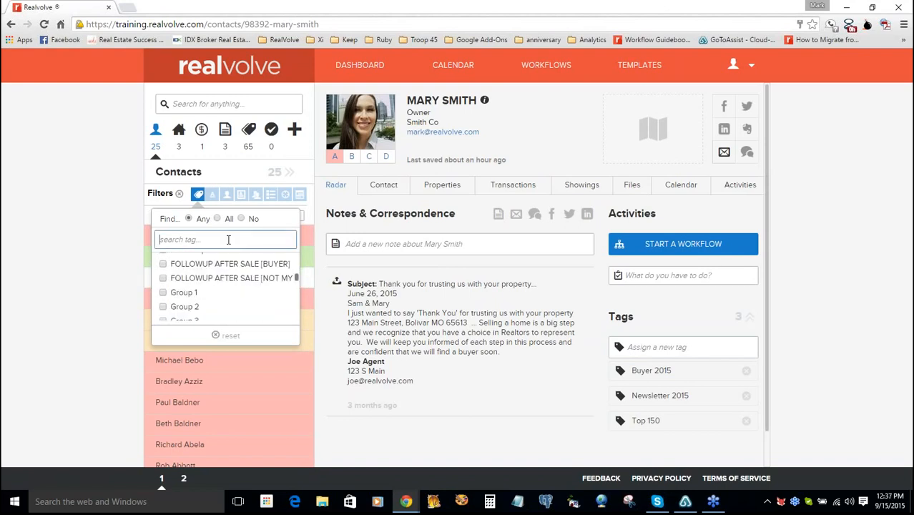
text(top)
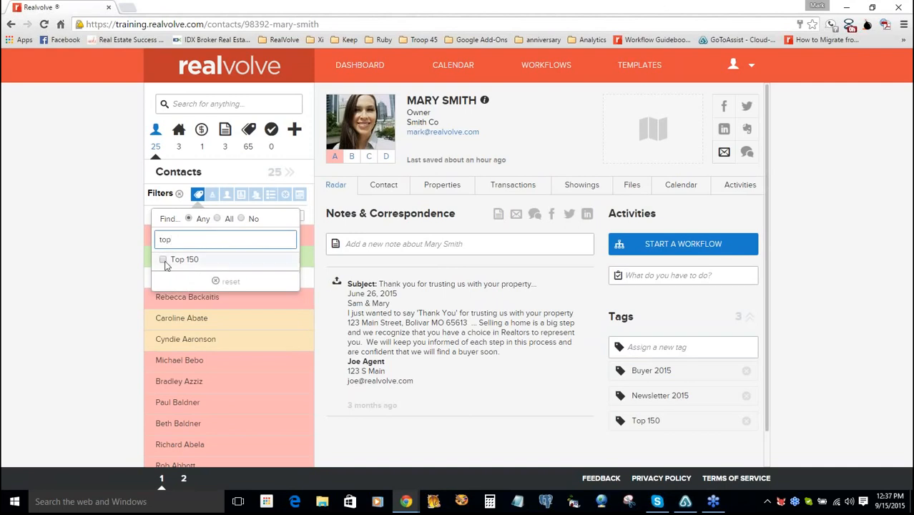
click(165, 262)
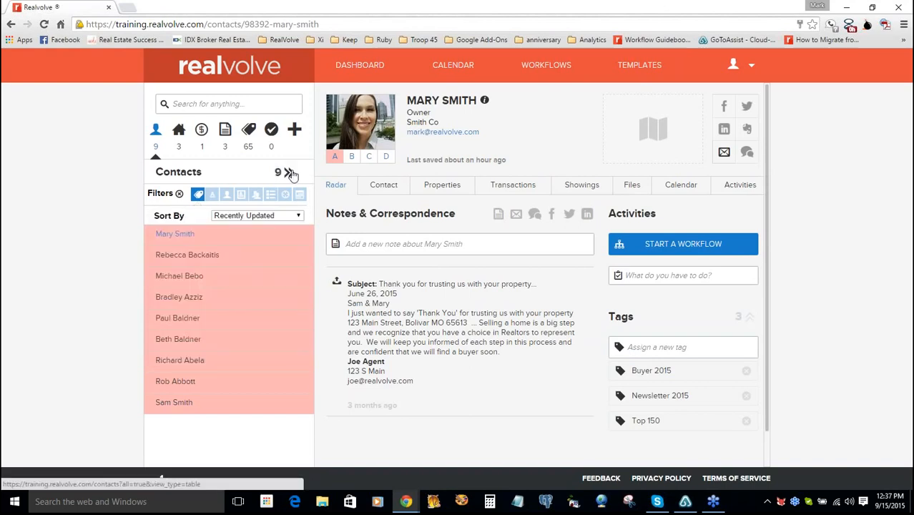
- Open the 9 Top 150 contacts as a full table and tick the select-all checkbox
click(290, 173)
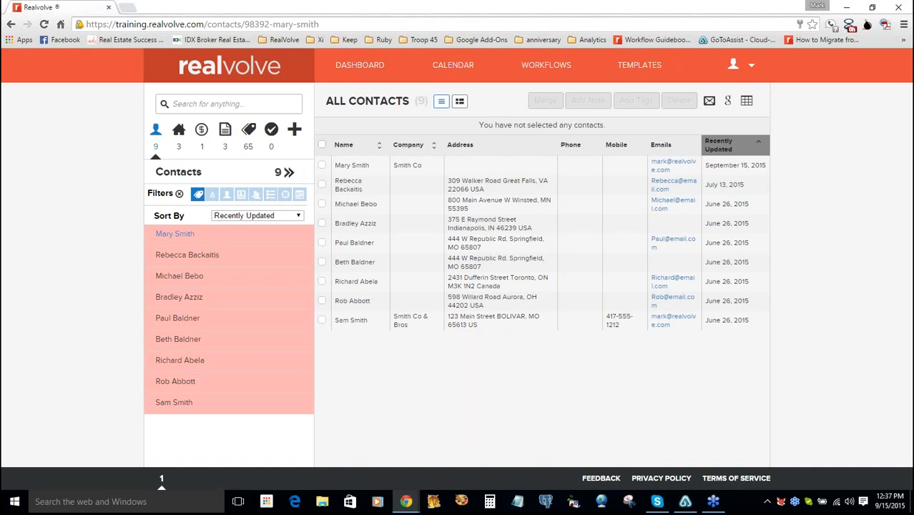
click(322, 146)
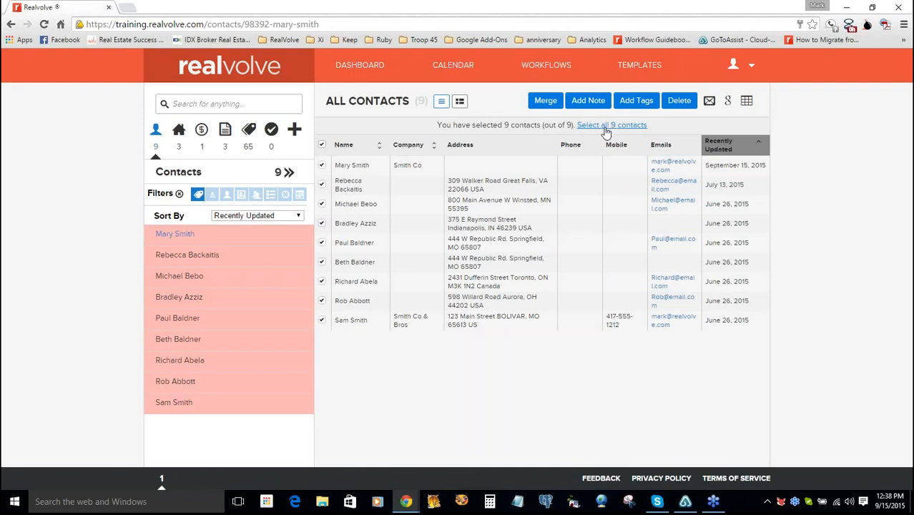
- Choose 'Select all 9 contacts' so the whole filtered set is selected
click(605, 127)
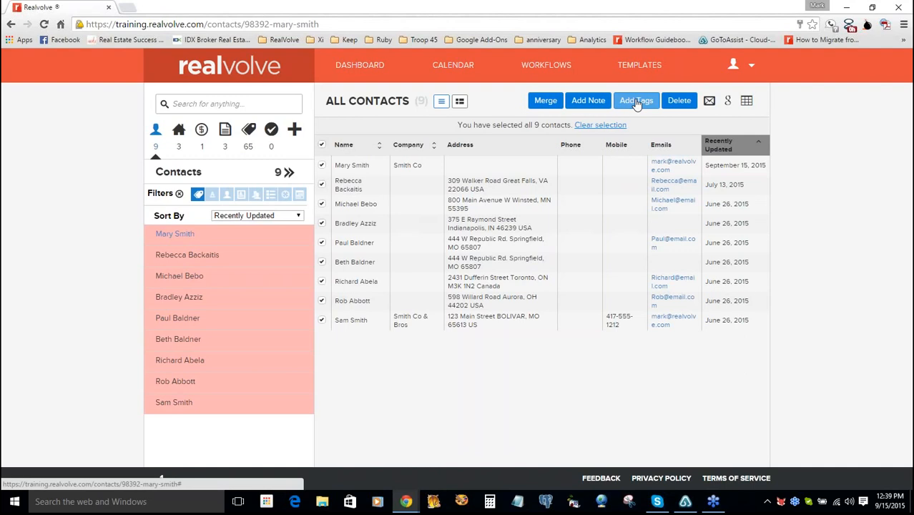
- Tag all nine selected contacts with 'Webinar' using Tag Them Now
click(637, 101)
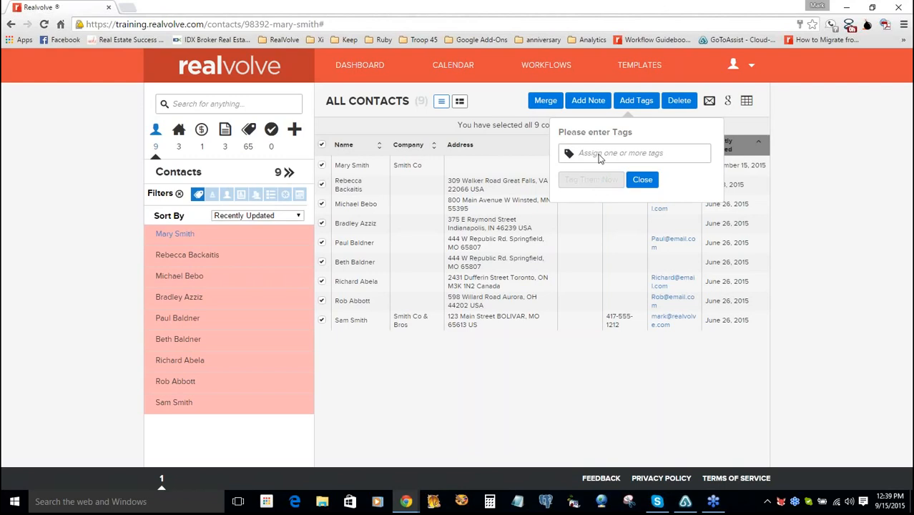
click(578, 153)
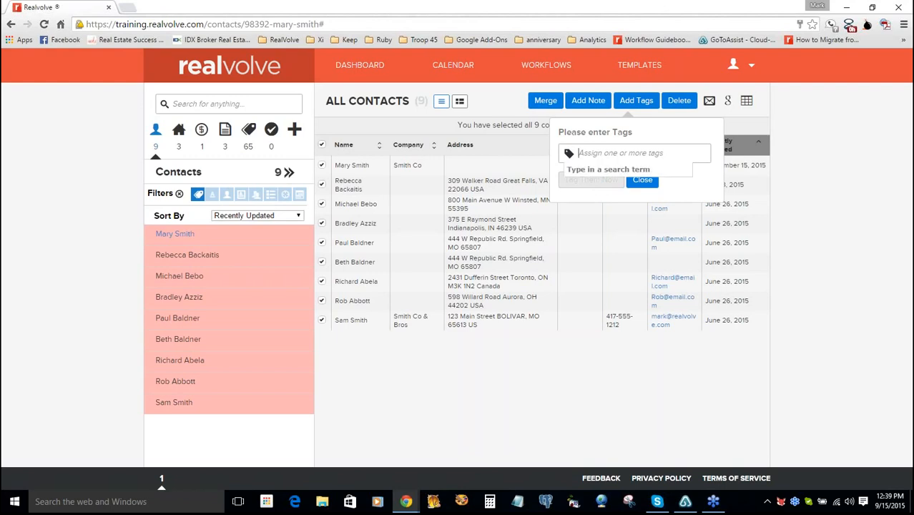
text(We)
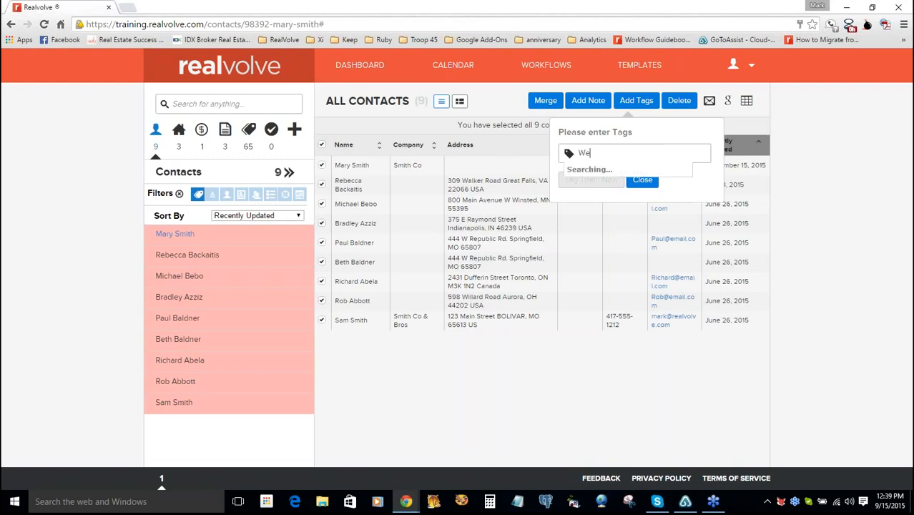
text(binar)
key(Return)
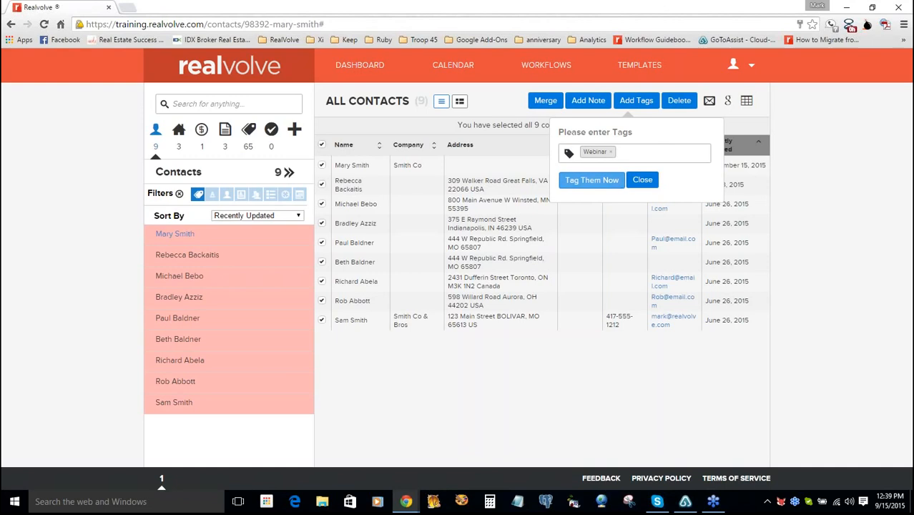
click(591, 179)
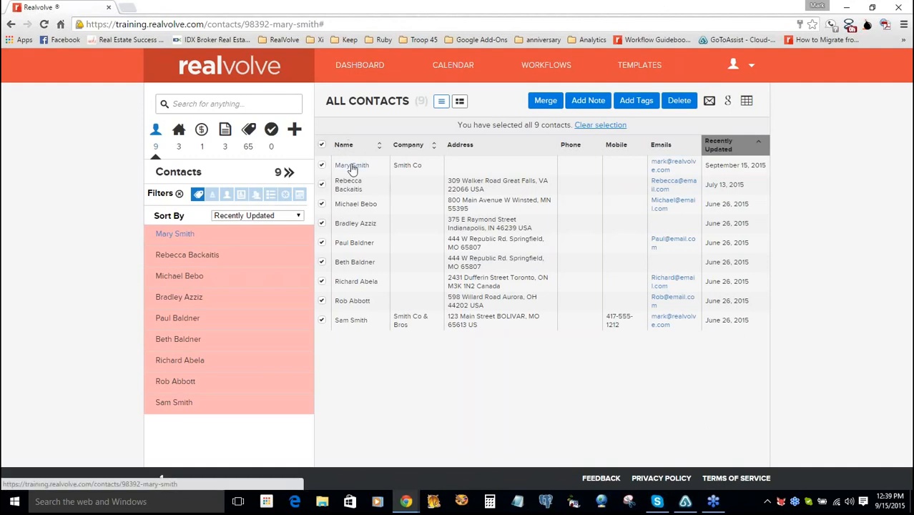
- Open the first contact's profile and delete its Webinar tag
click(351, 167)
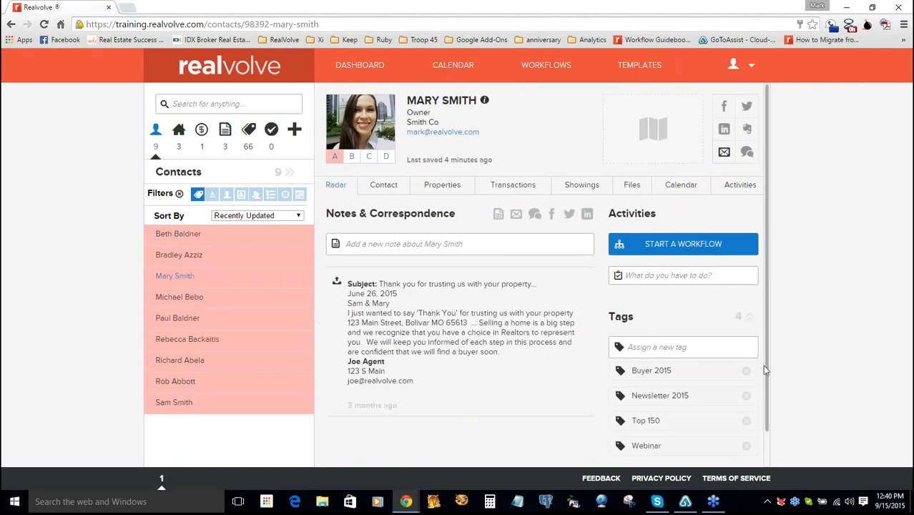
scroll(768, 390, down, 1)
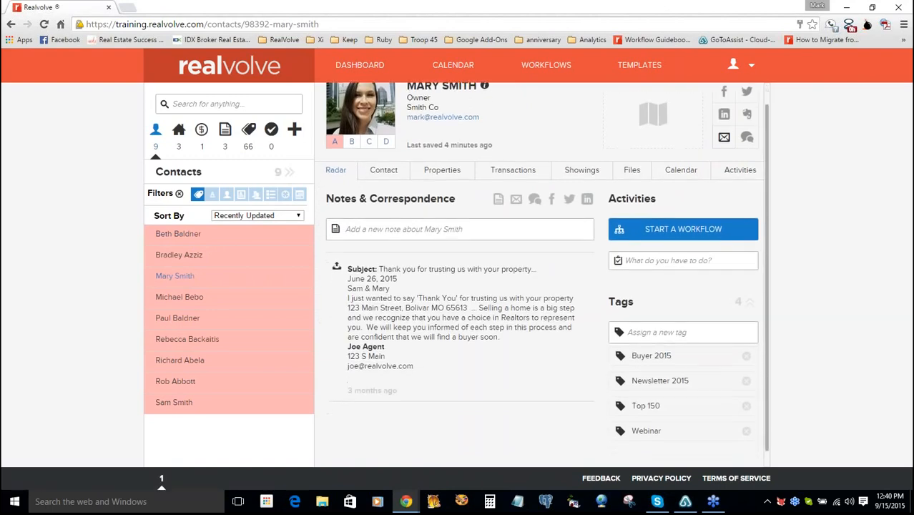
scroll(737, 422, down, 1)
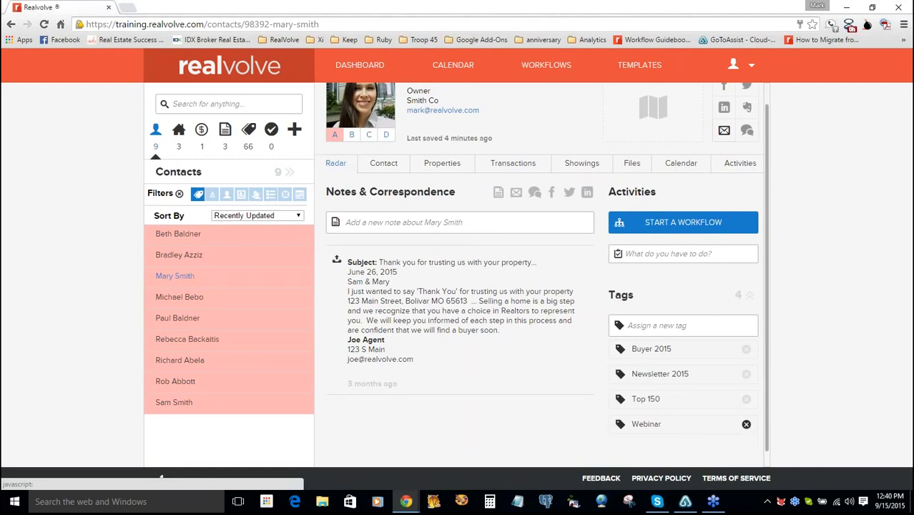
click(745, 424)
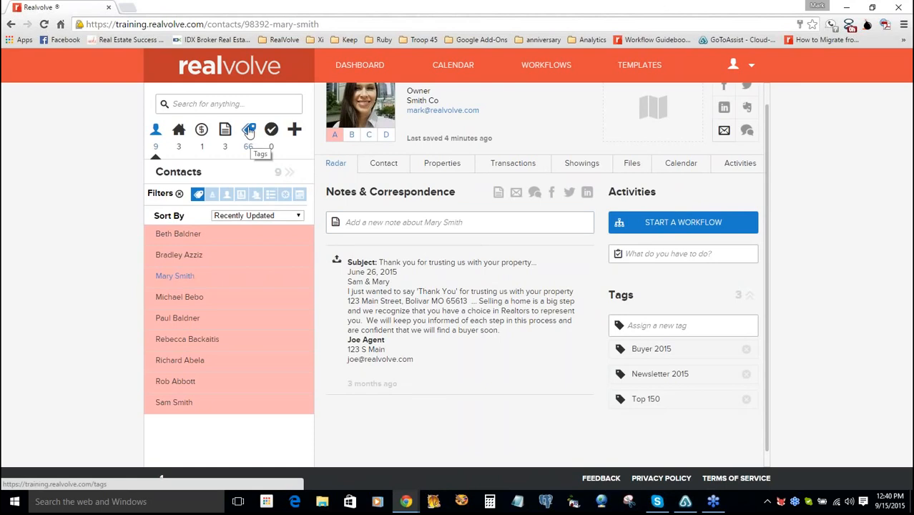
- Open the tag list and view the single contact tagged Buyer 2015
click(248, 132)
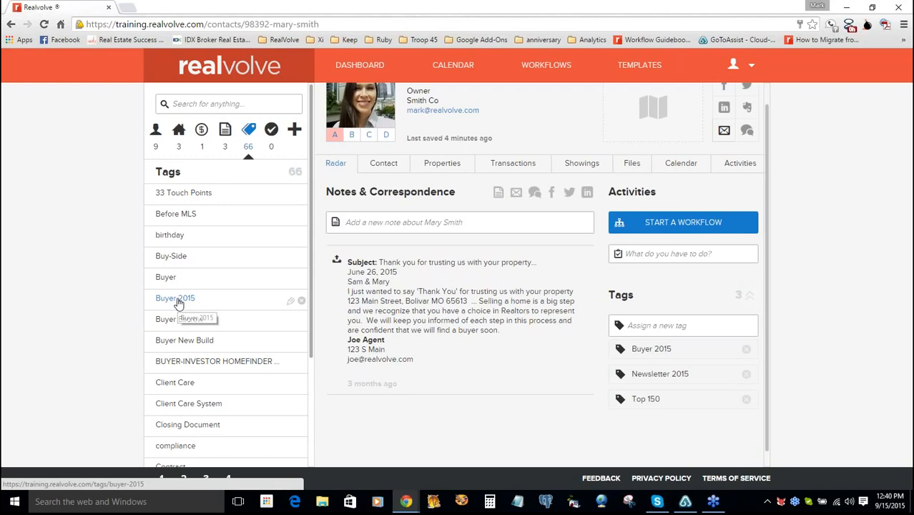
click(178, 303)
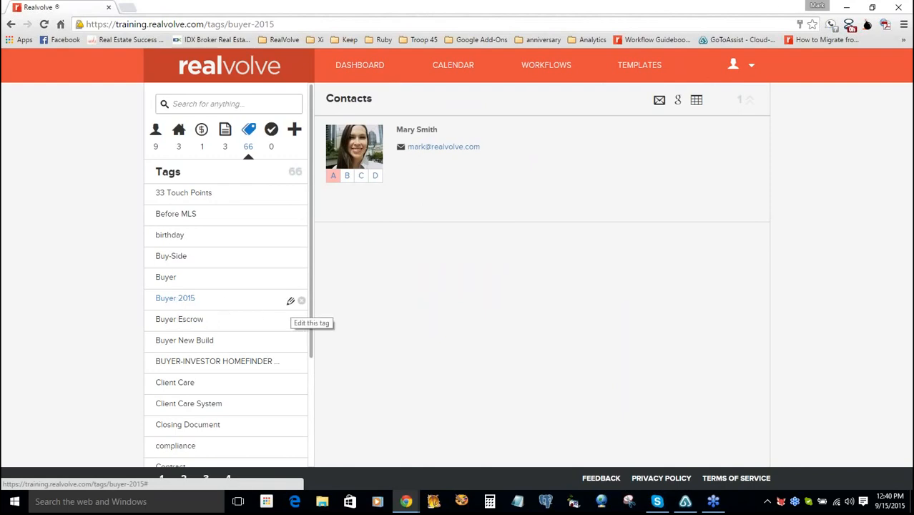
click(291, 303)
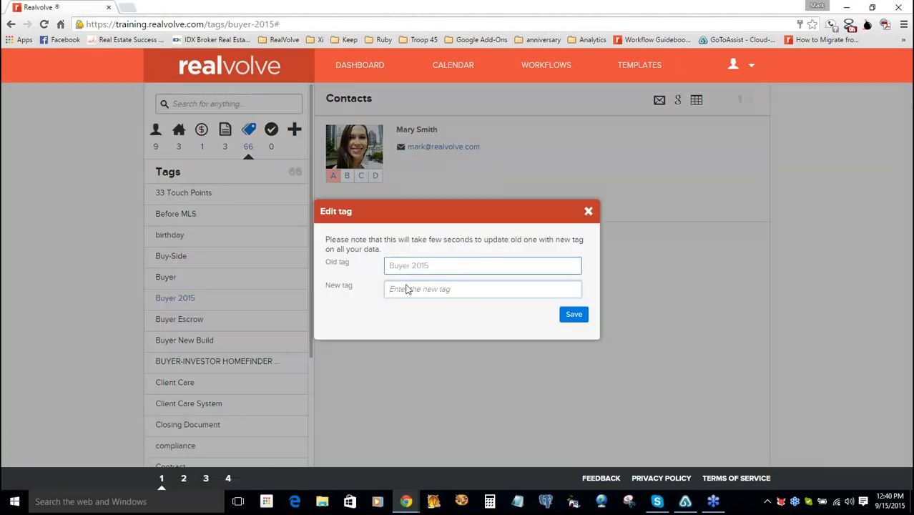
click(552, 286)
click(588, 212)
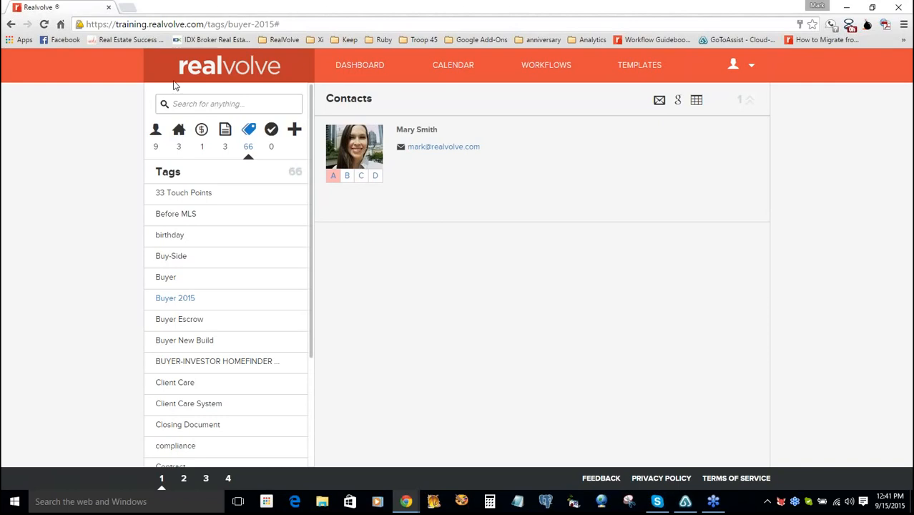
- Go back to the dashboard with recently viewed records, Realvolve News and the Notes & Correspondence feed
click(349, 71)
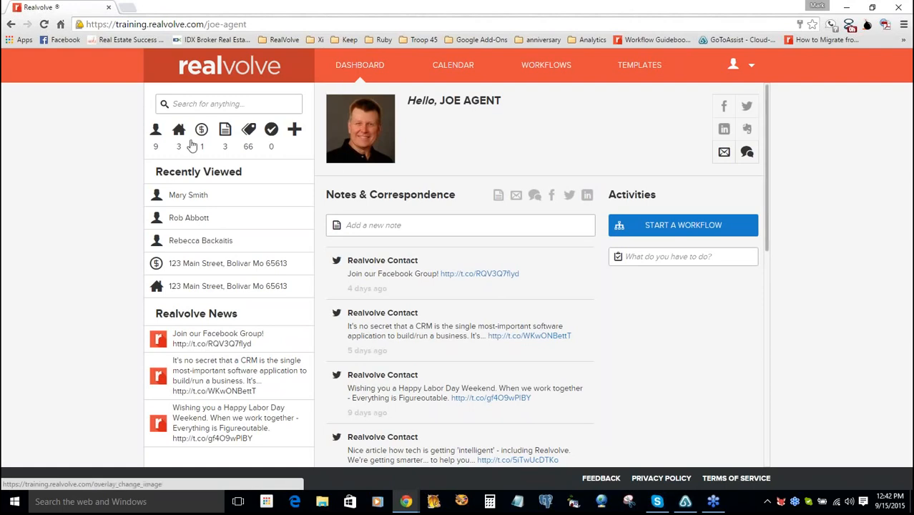
- Reopen the most recently viewed contact and show its Home, Work and Connections details
click(189, 195)
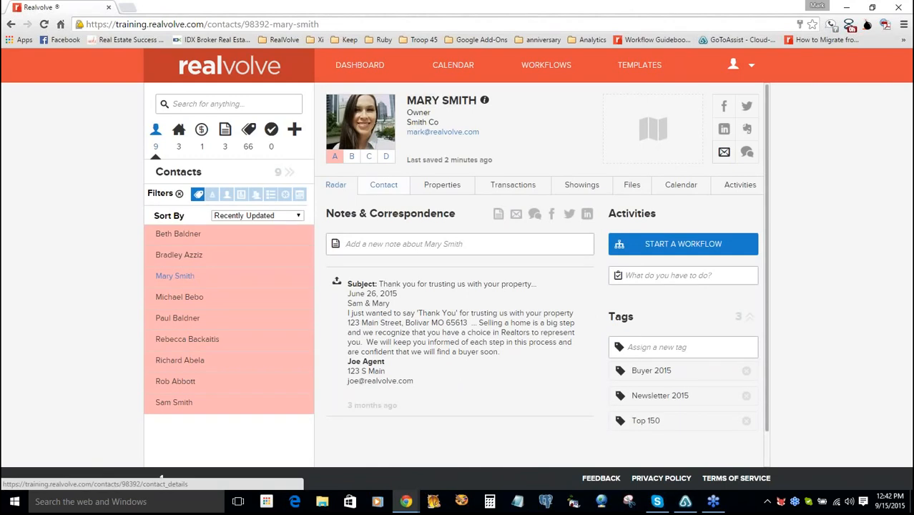
click(384, 185)
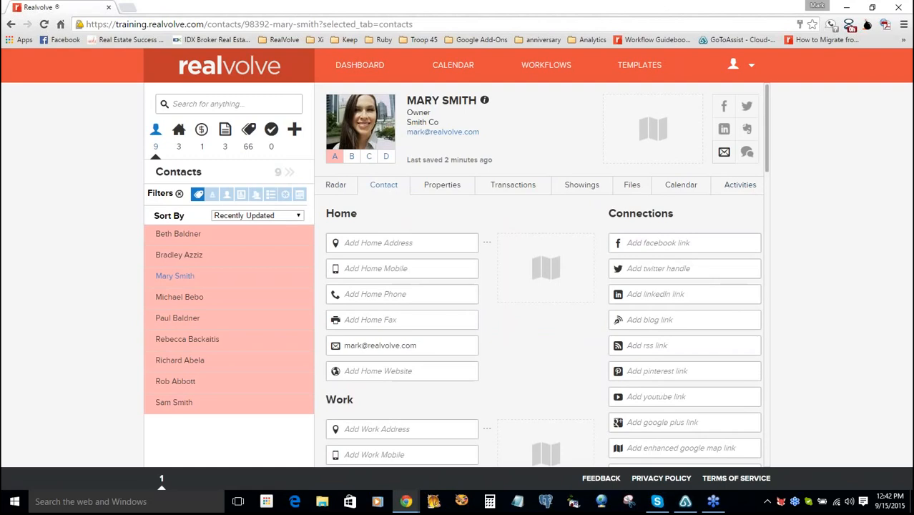
- Scroll the contact's details down to Personal Details and Record Details, showing spouse, greeting and owner
scroll(767, 196, down, 4)
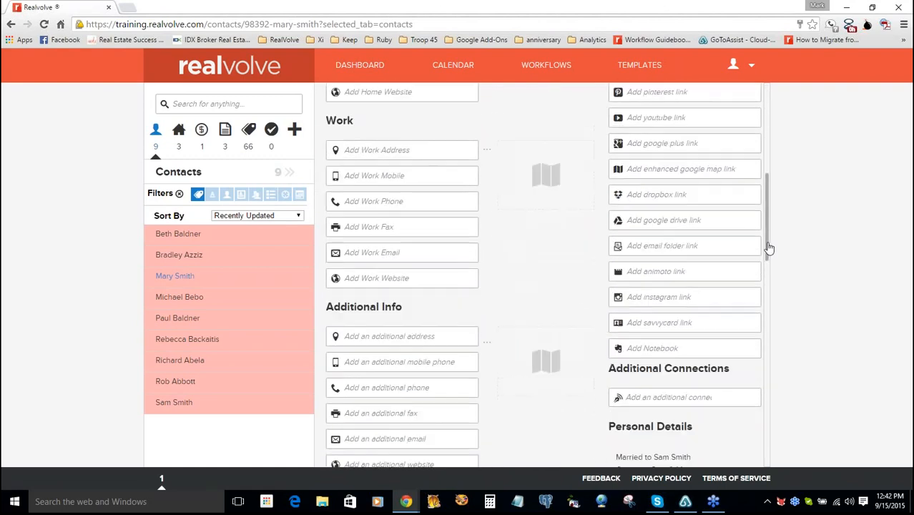
drag(768, 248, 768, 300)
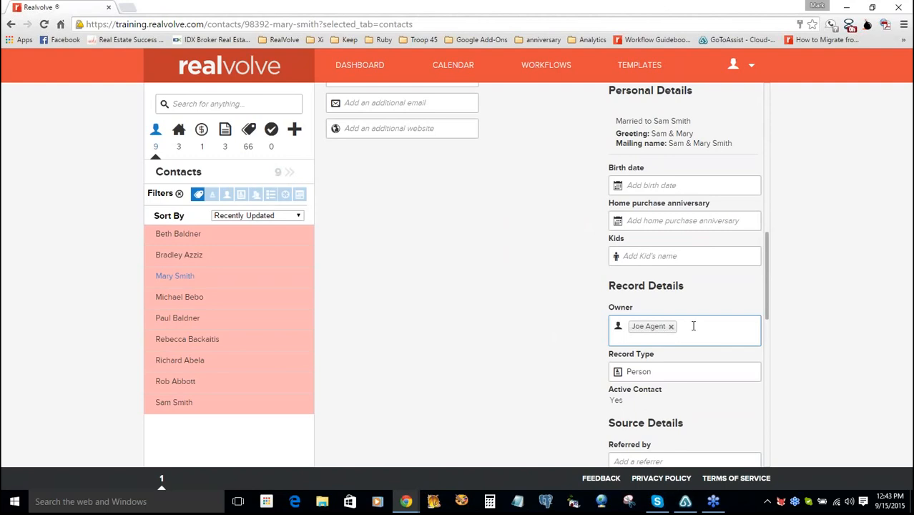
- Add the assistant user to the contact's Owner field alongside the existing agent
click(693, 326)
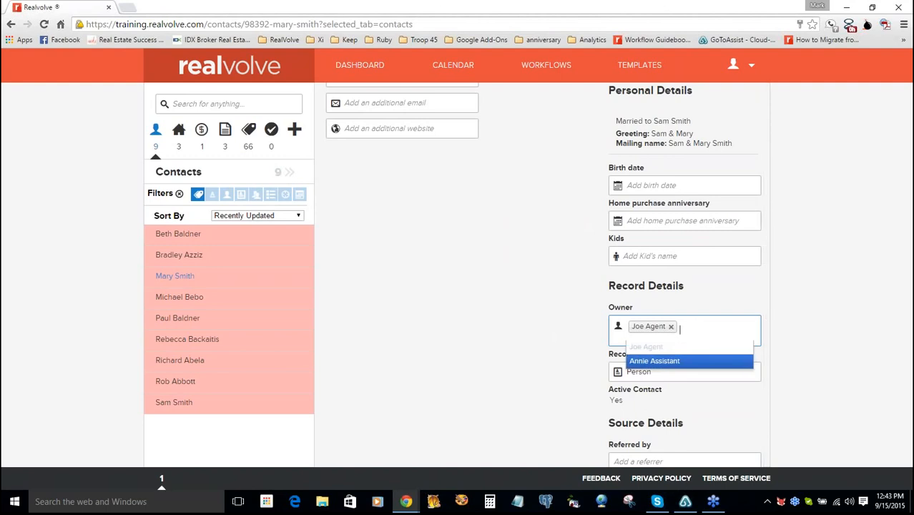
click(683, 363)
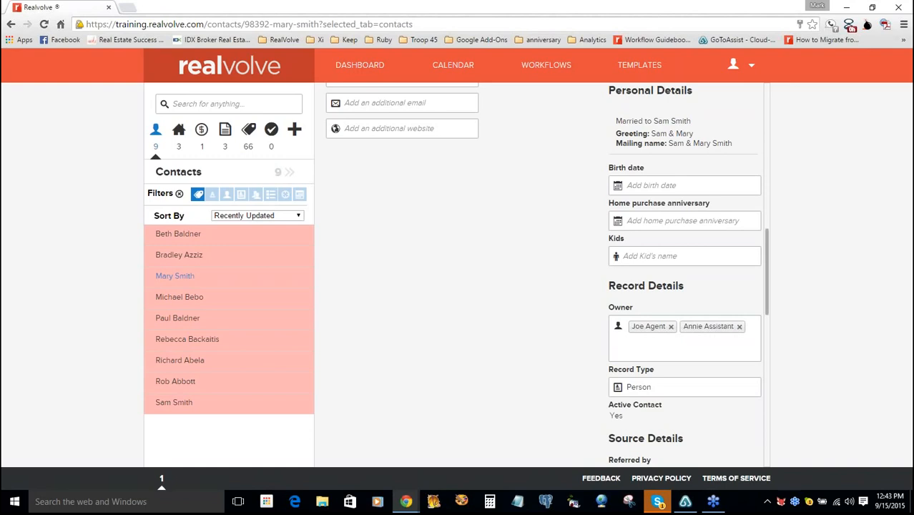
click(677, 338)
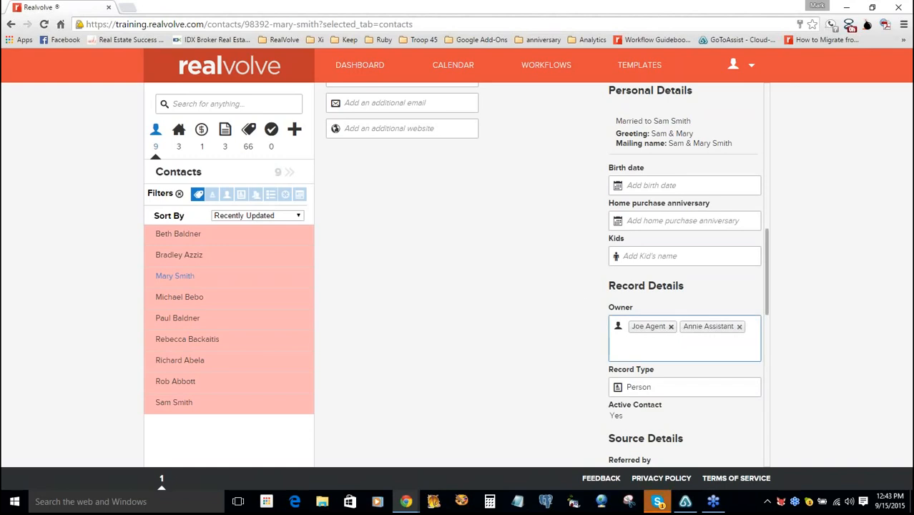
- Remove the assistant from the contact's owners, leaving only the agent
click(739, 326)
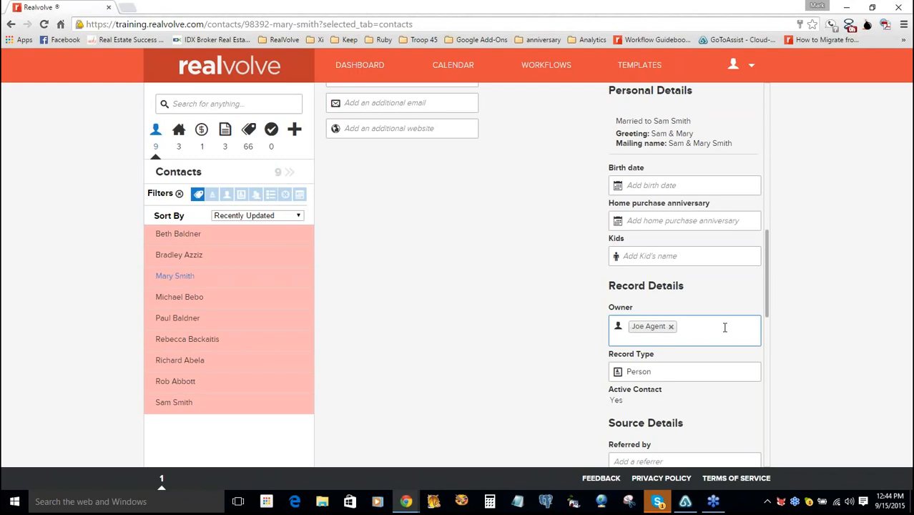
- Switch to the main calendar's single-day view for Tuesday, Sep 15, 2015
click(445, 72)
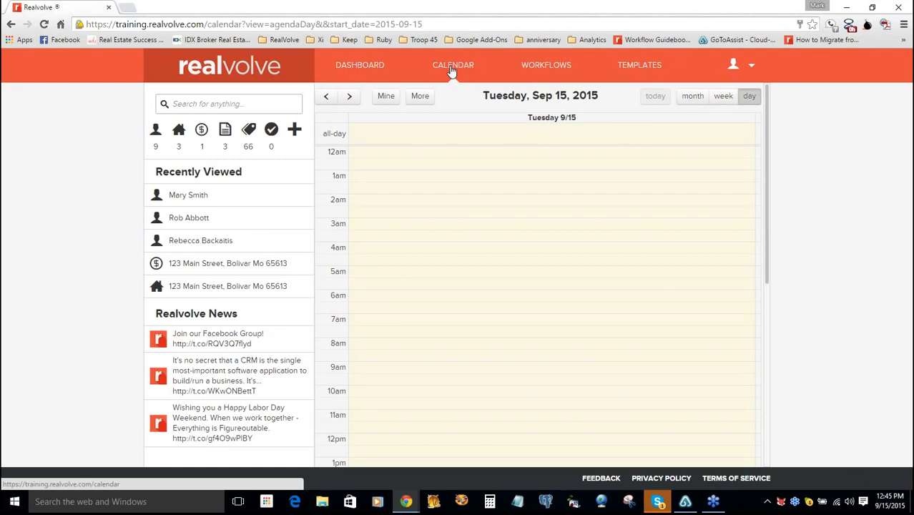
click(421, 98)
- Reopen the contact from Recently Viewed to see the owner added-and-removed entries in its feed
click(188, 195)
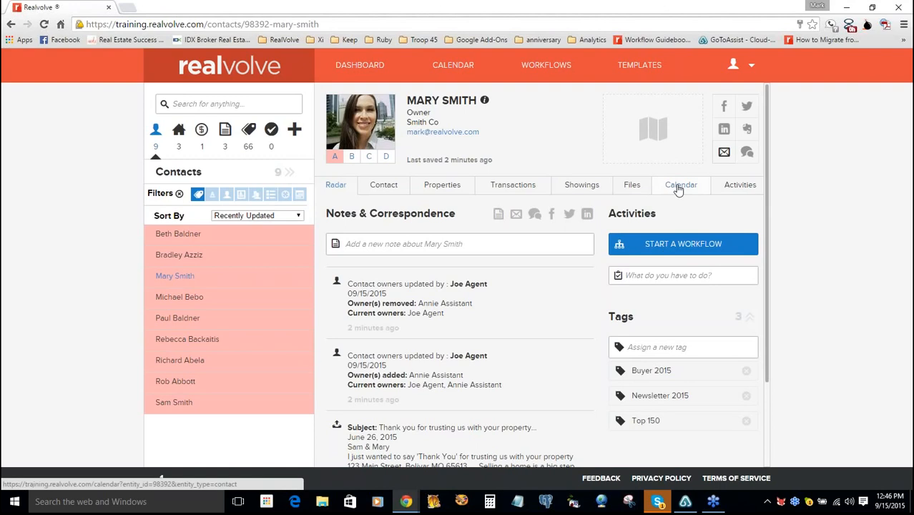
- In the contact's calendar, create a 'make a phone call' task for 8:00–9:00 and open it
click(678, 189)
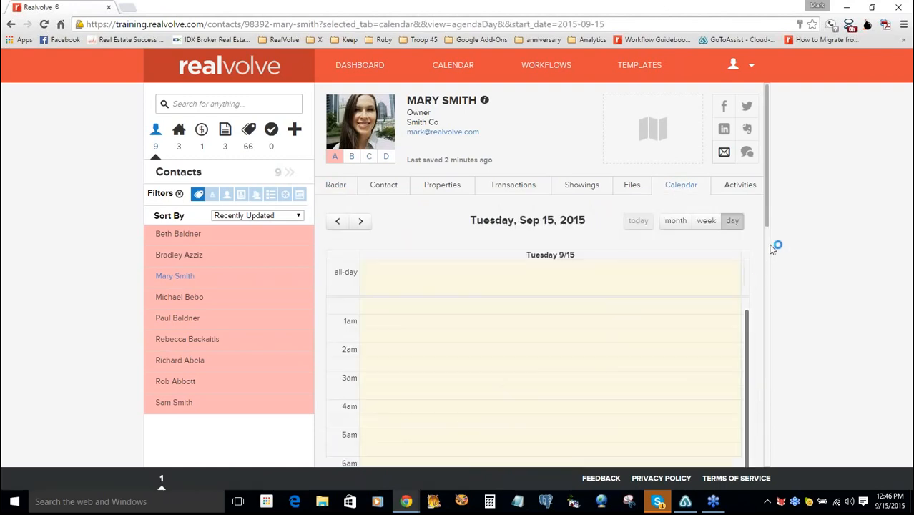
scroll(536, 285, down, 3)
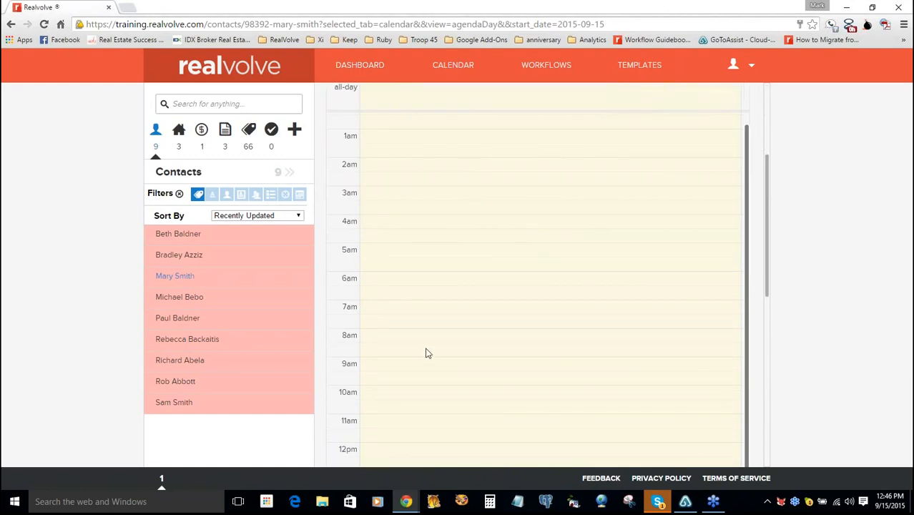
drag(419, 339, 421, 353)
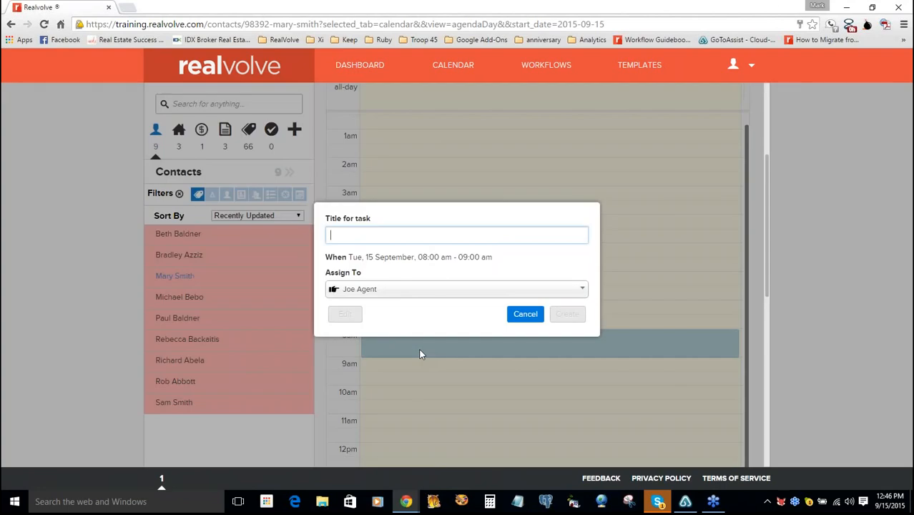
text(make )
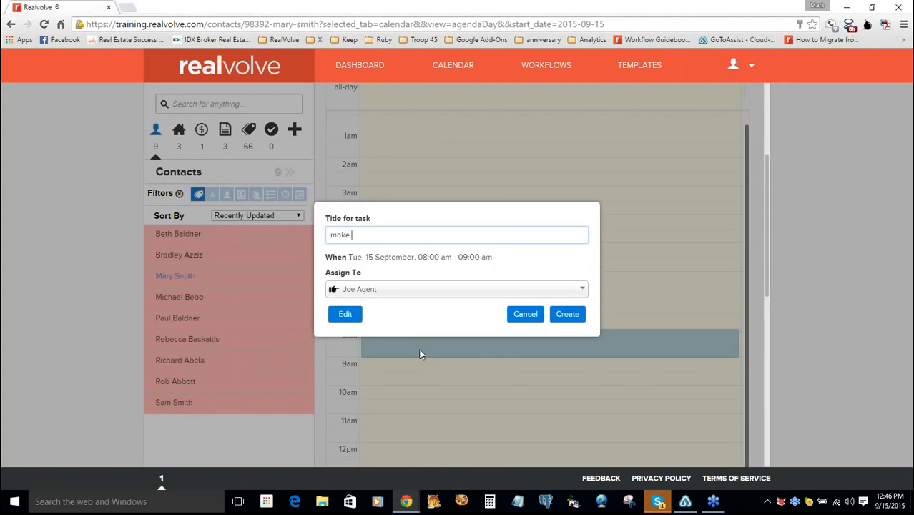
text(a phone call)
click(570, 314)
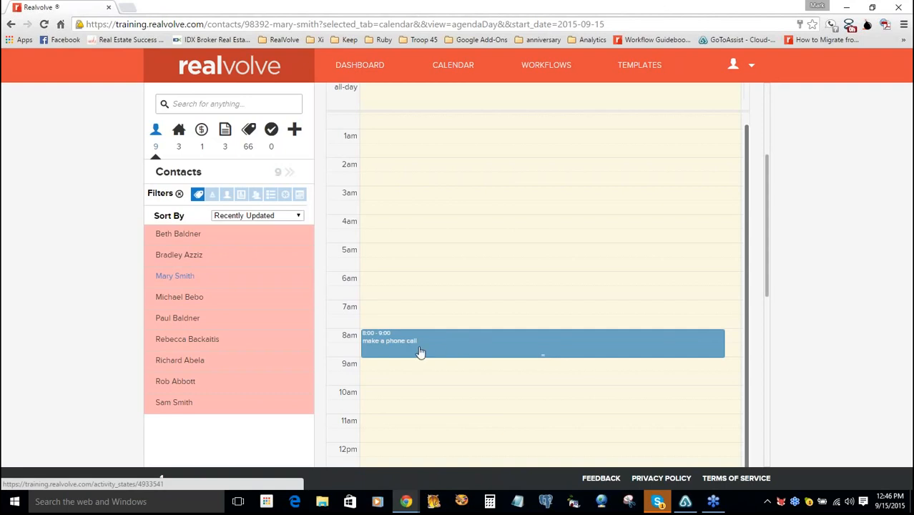
click(469, 345)
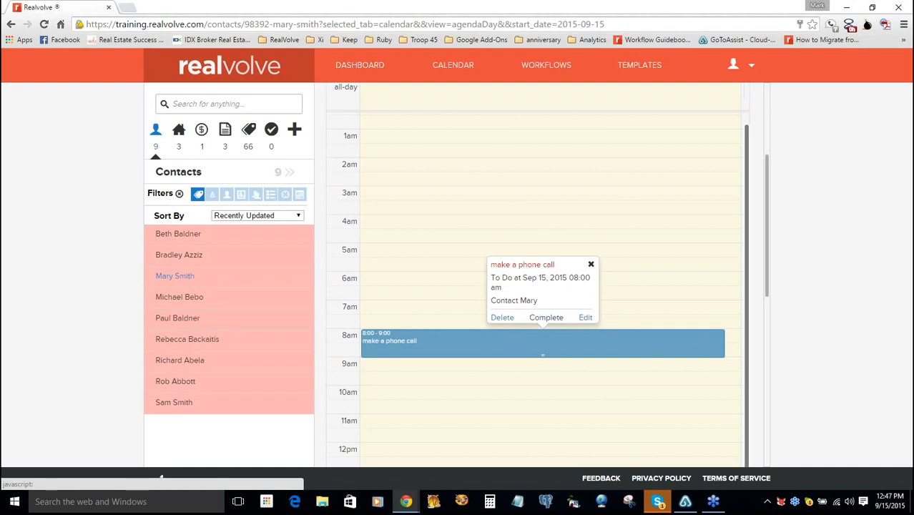
- Mark the 8:00–9:00 'make a phone call' task on Sep 15, 2015 as complete
click(546, 317)
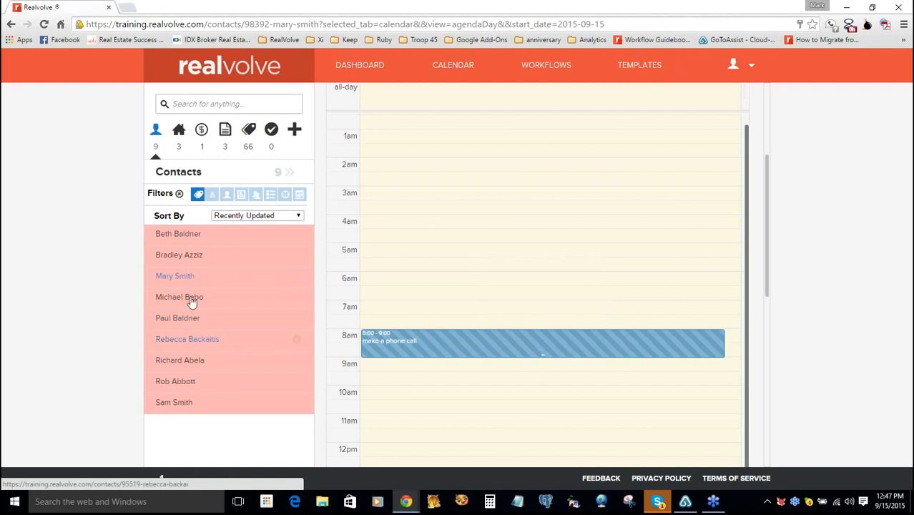
- Reset the filters to list all 25 contacts, then open another contact's Contact details tab
click(180, 195)
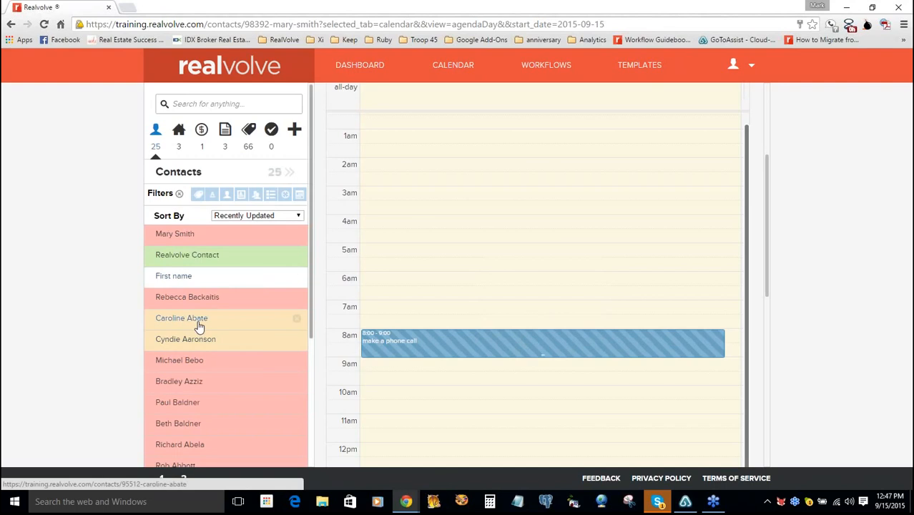
click(200, 326)
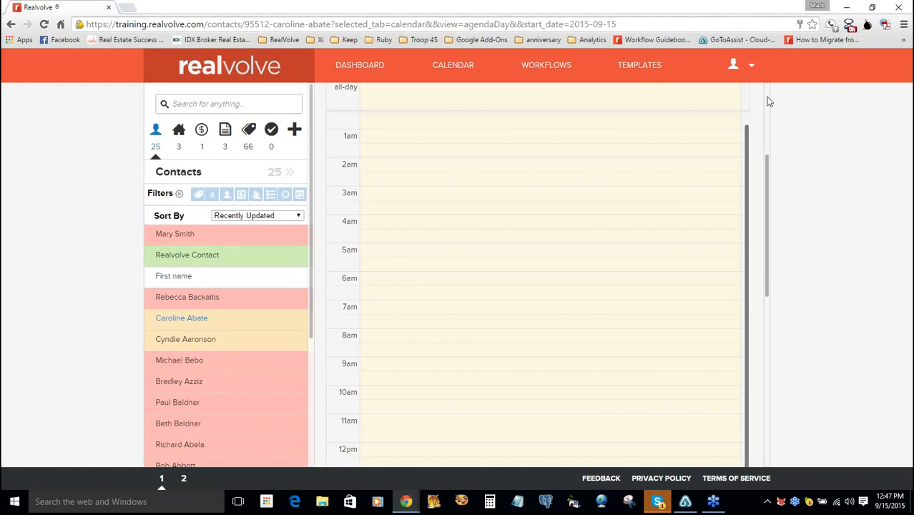
scroll(769, 94, up, 2)
scroll(591, 105, up, 2)
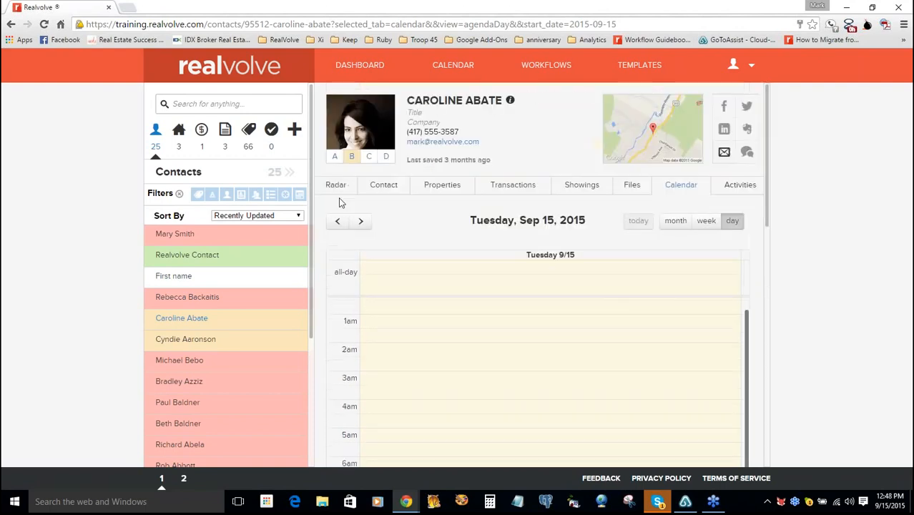
click(391, 187)
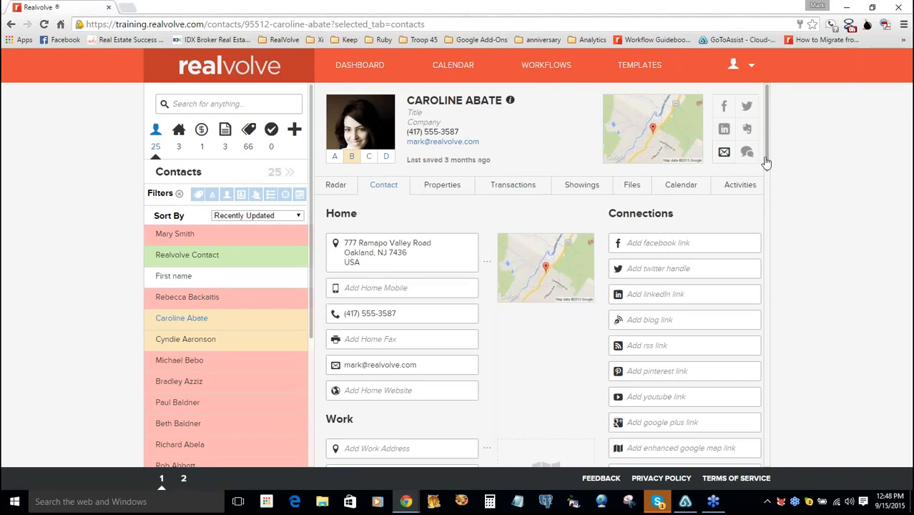
- Open the Add New menu offering a new contact, property, transaction, document or activity
drag(765, 163, 764, 245)
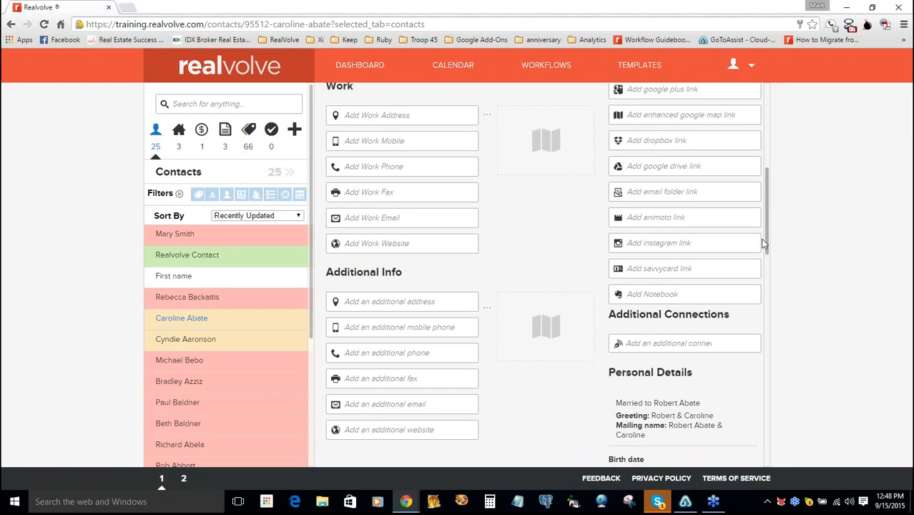
scroll(762, 243, down, 1)
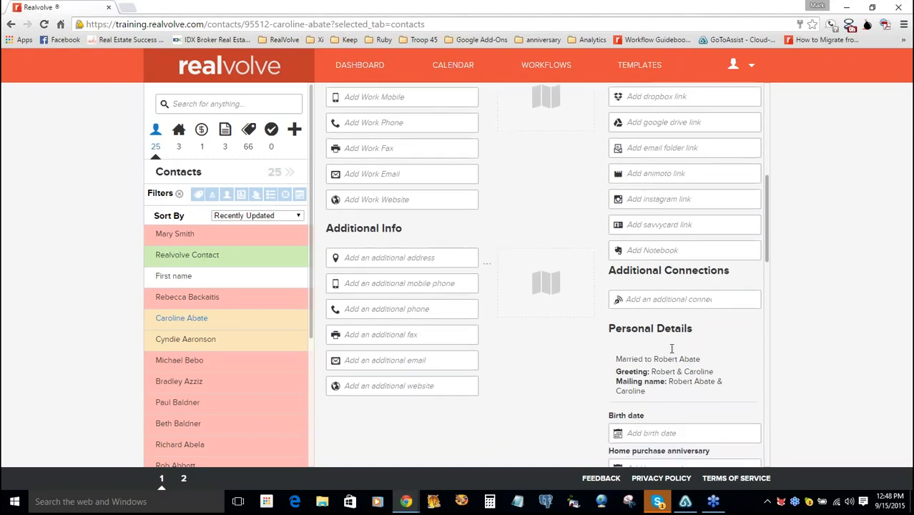
mouse_move(665, 356)
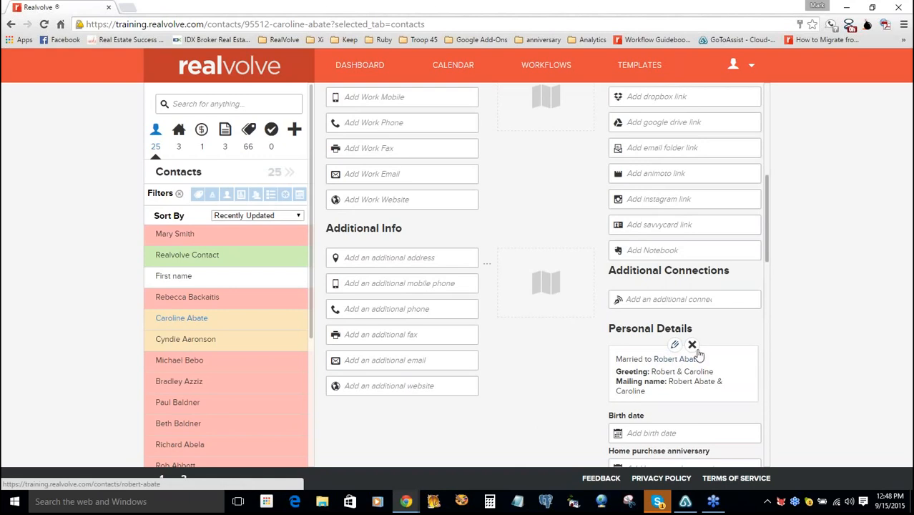
click(294, 129)
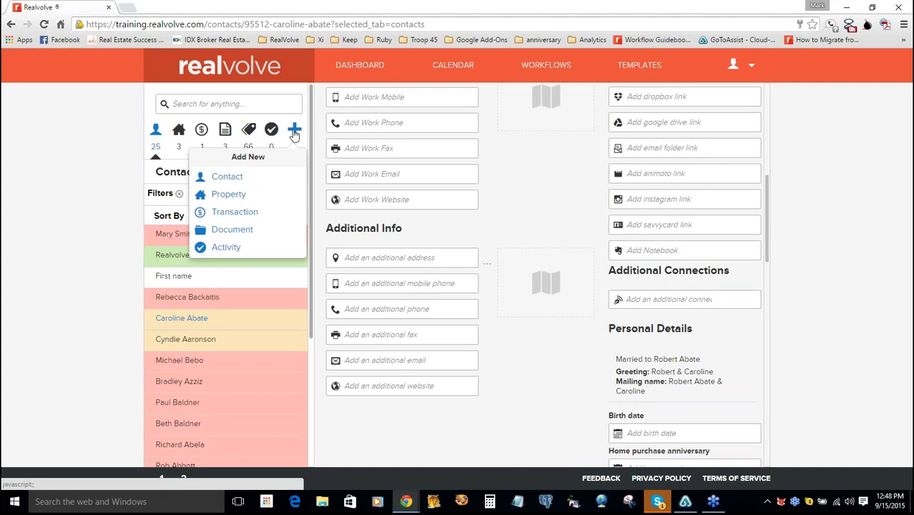
- Create a new blank contact and enter the contact's first and last name
click(220, 184)
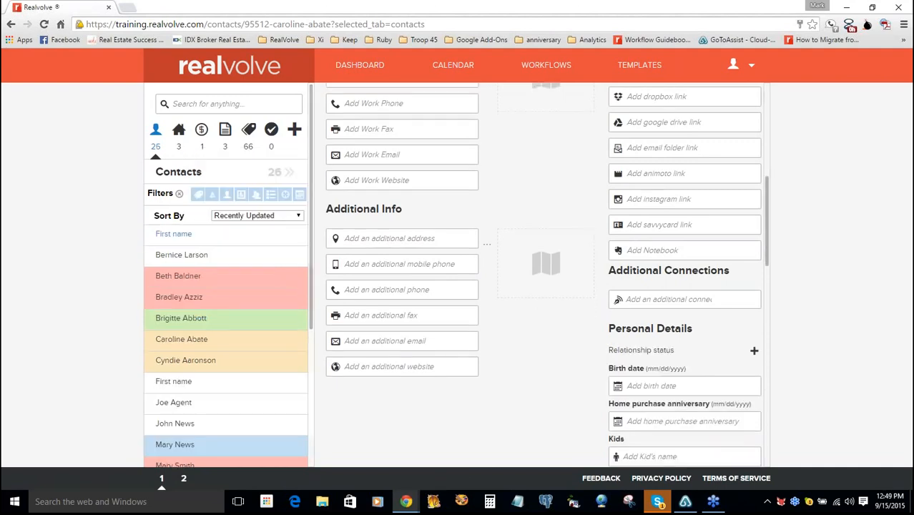
drag(767, 195, 768, 87)
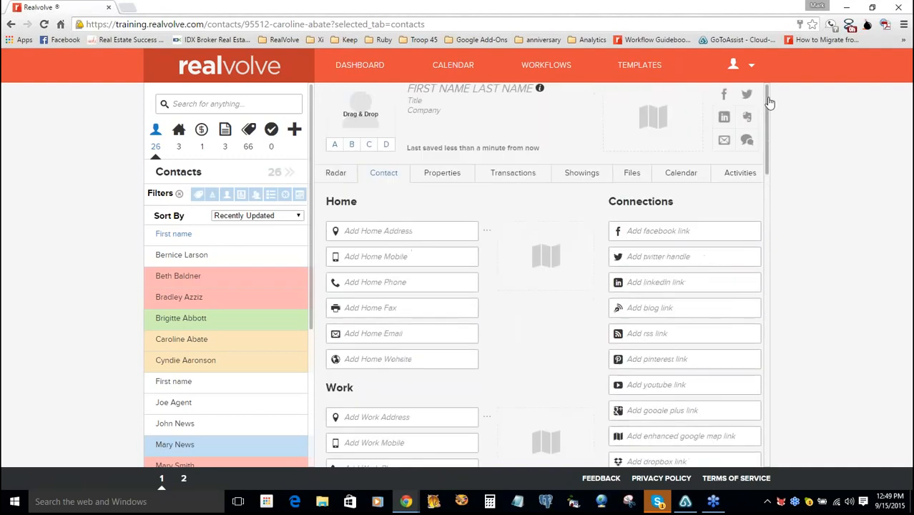
click(429, 100)
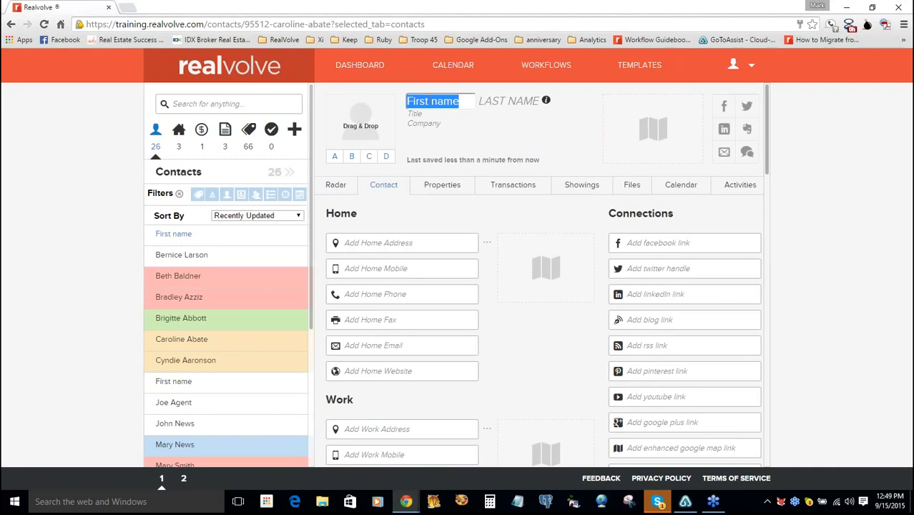
key(Tab)
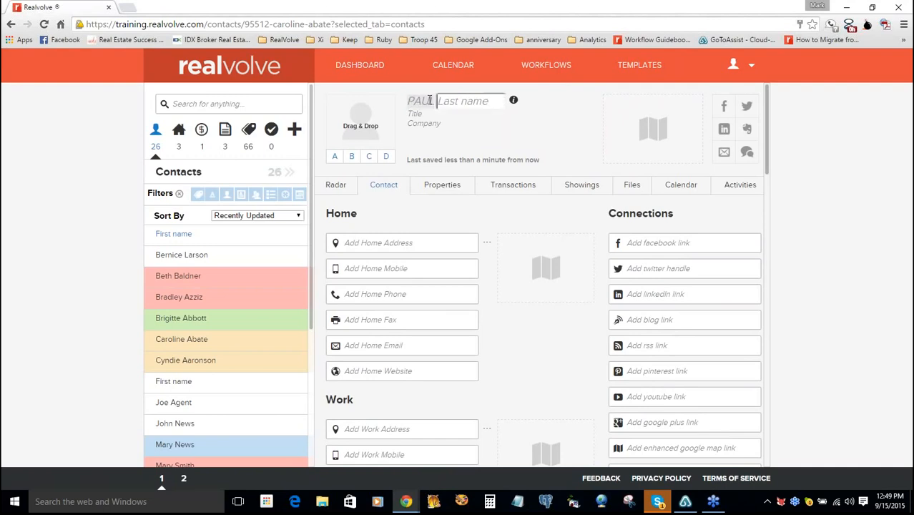
key(Tab)
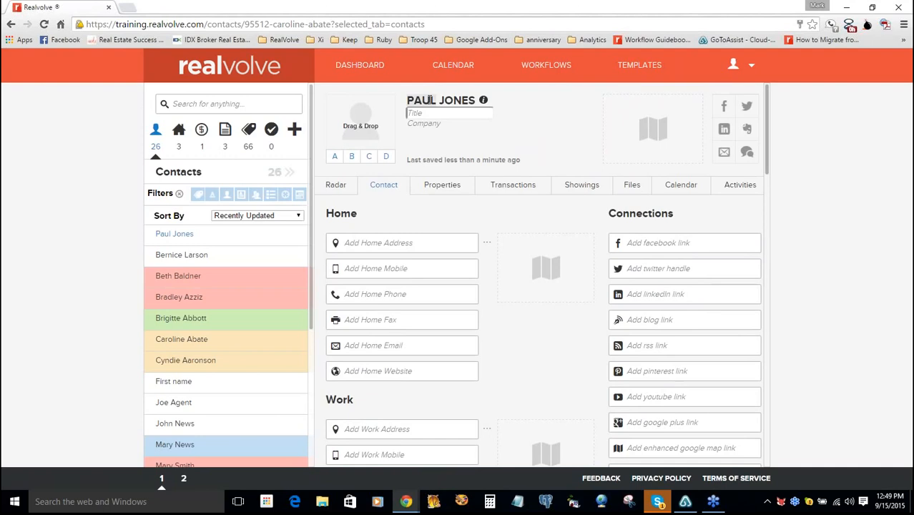
key(Tab)
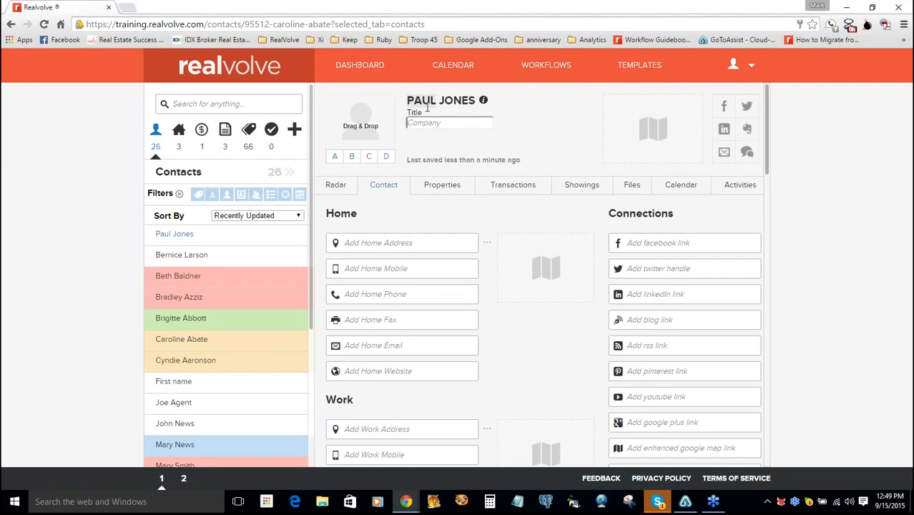
- Fill in the home street number, direction, street name and ZIP code in Address Details, then save
click(388, 245)
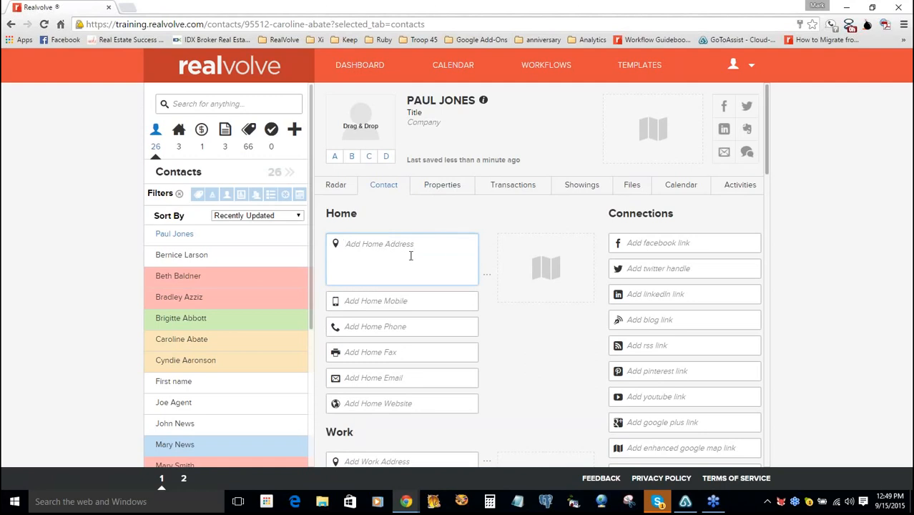
click(486, 274)
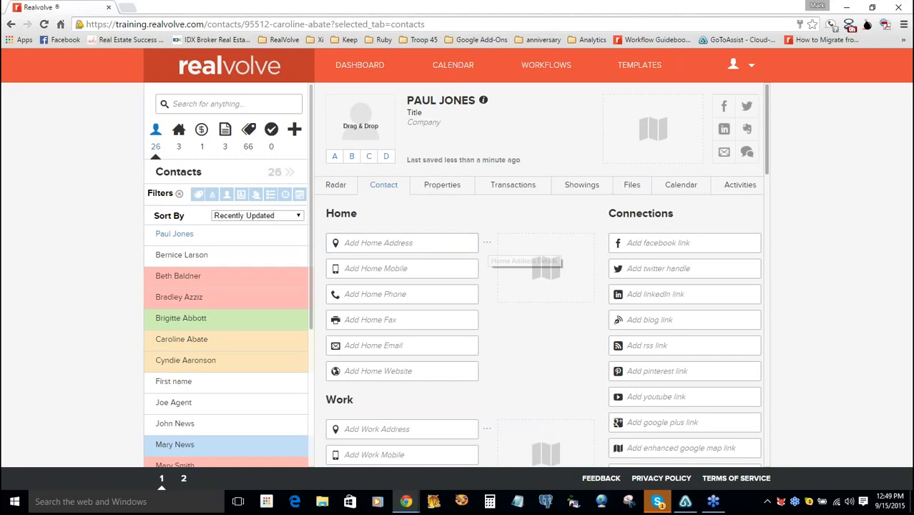
click(486, 243)
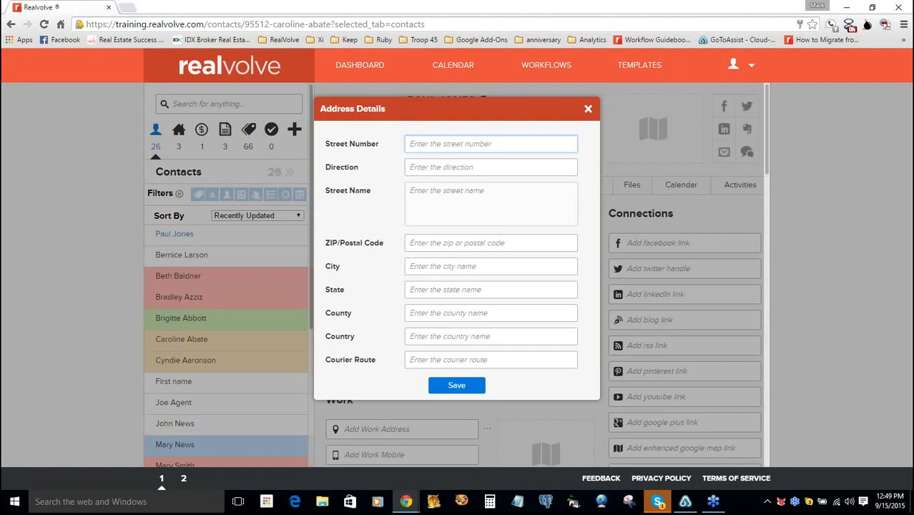
text(123)
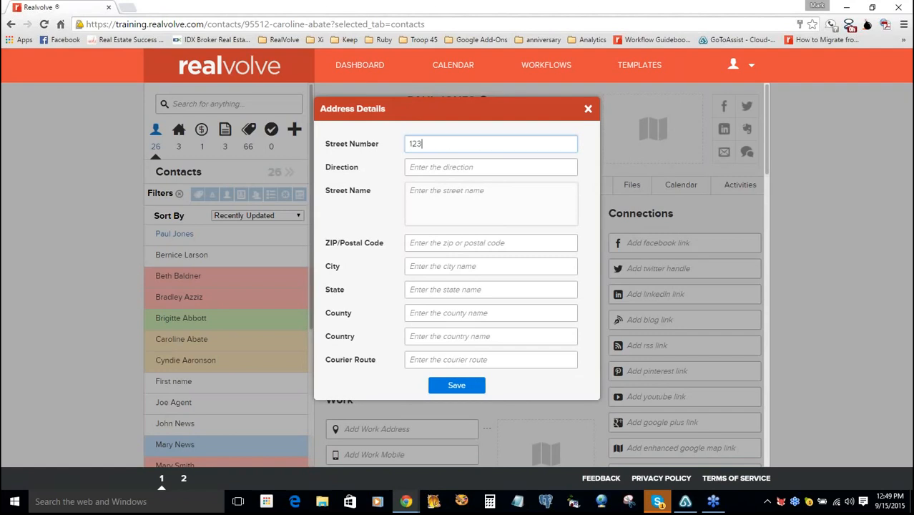
key(Tab)
text(s)
key(Tab)
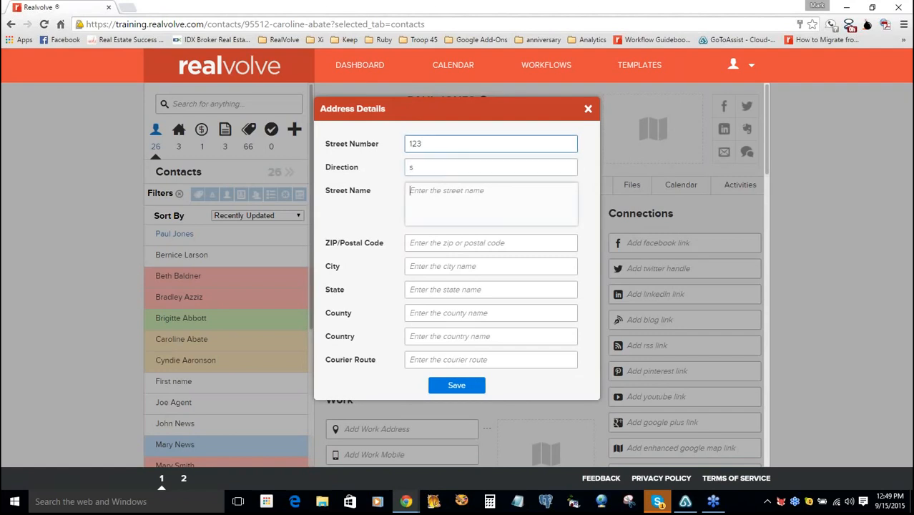
text(main)
key(Tab)
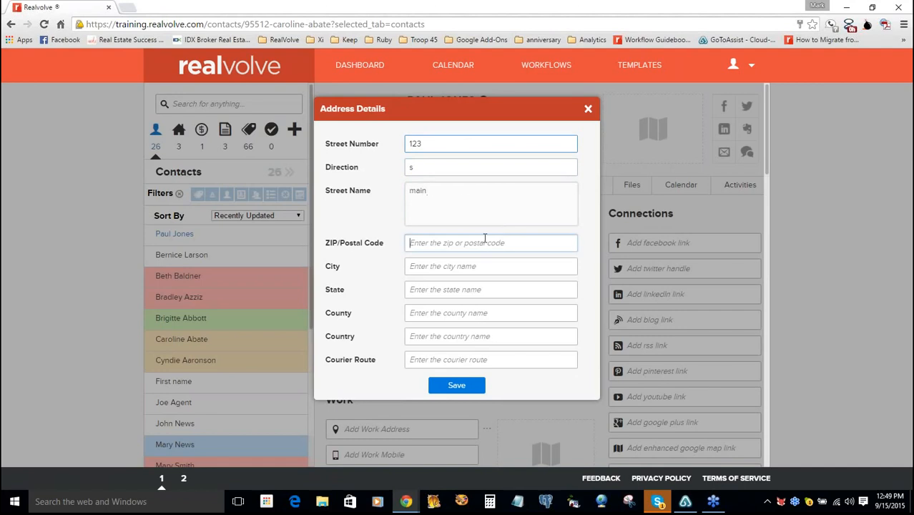
text(65613)
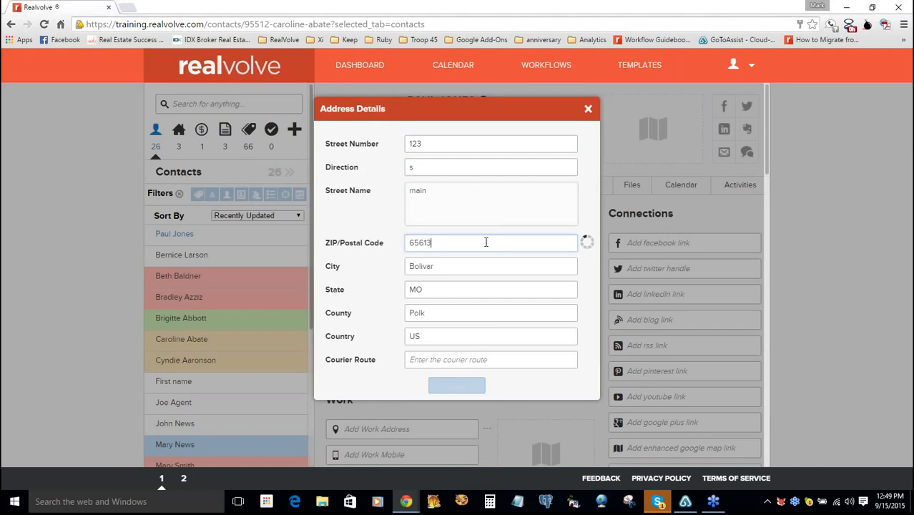
click(429, 268)
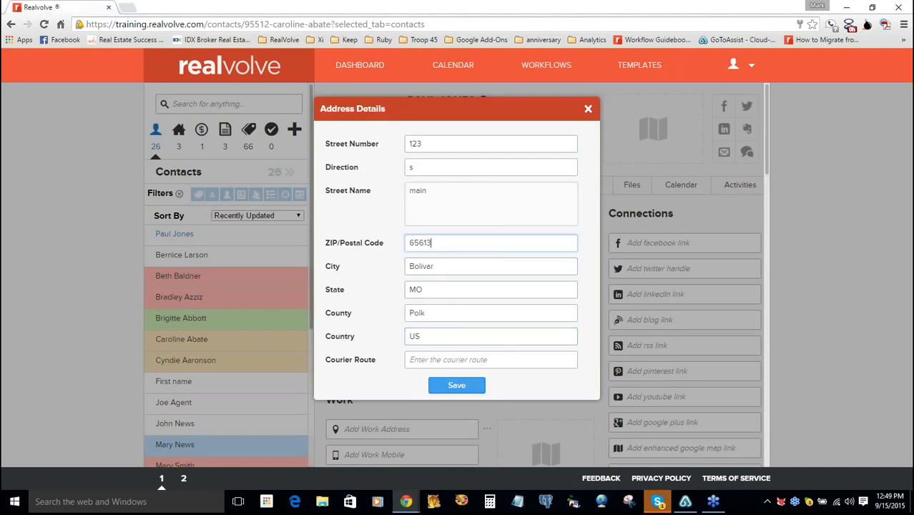
click(457, 386)
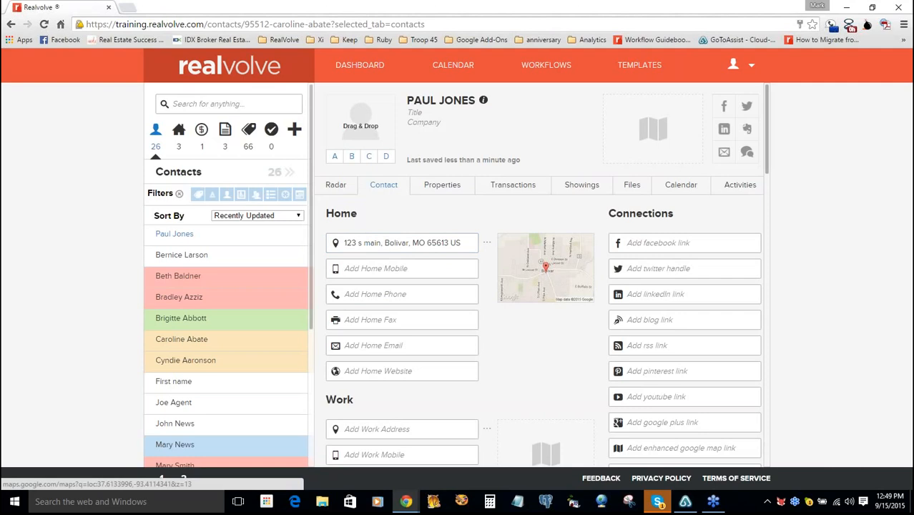
- Scroll down the contact page to the Personal Details section
scroll(767, 189, down, 1)
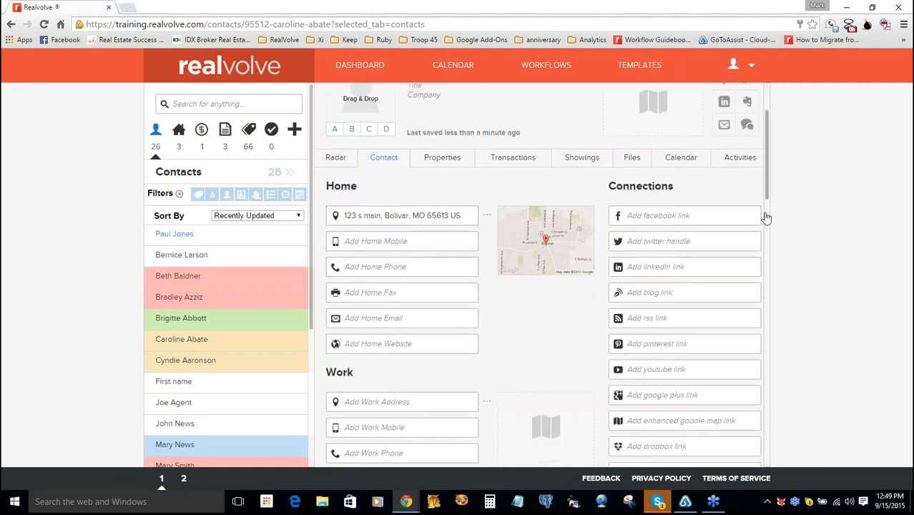
scroll(765, 217, down, 4)
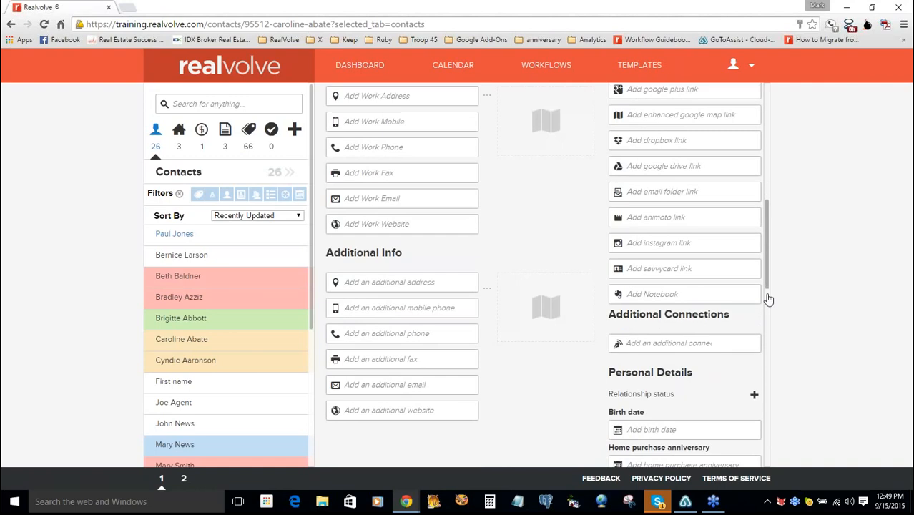
scroll(767, 299, down, 2)
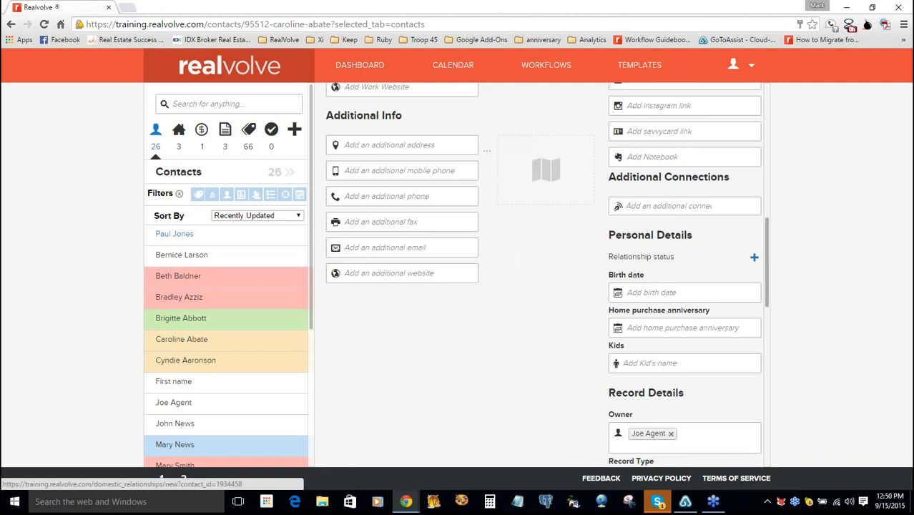
- Add a relationship with status Married
click(754, 256)
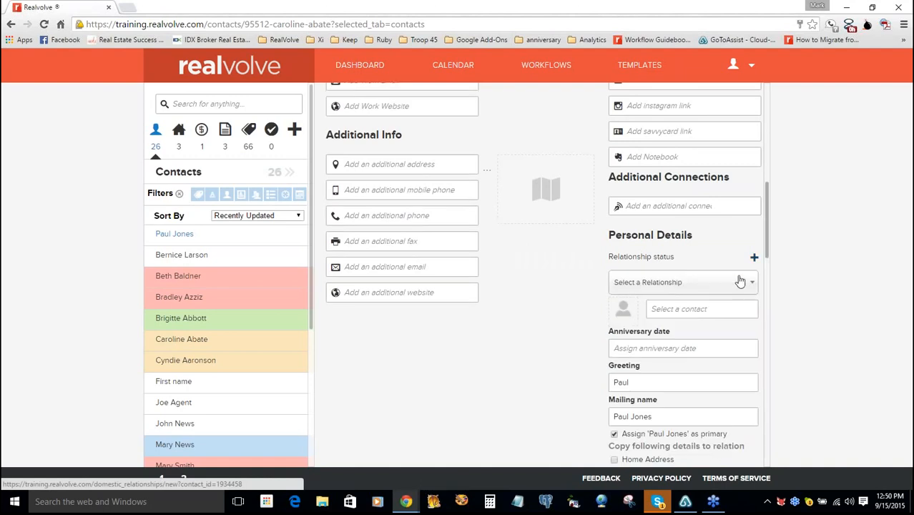
click(746, 283)
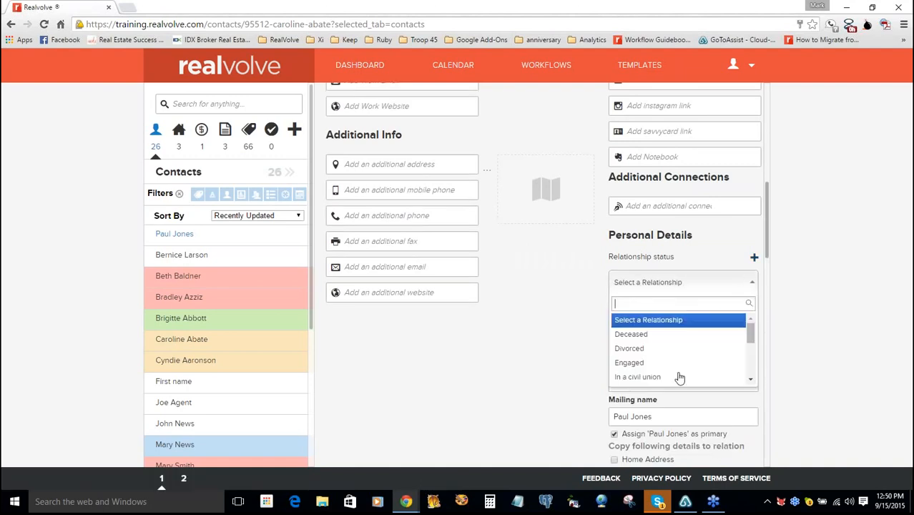
drag(751, 337, 751, 363)
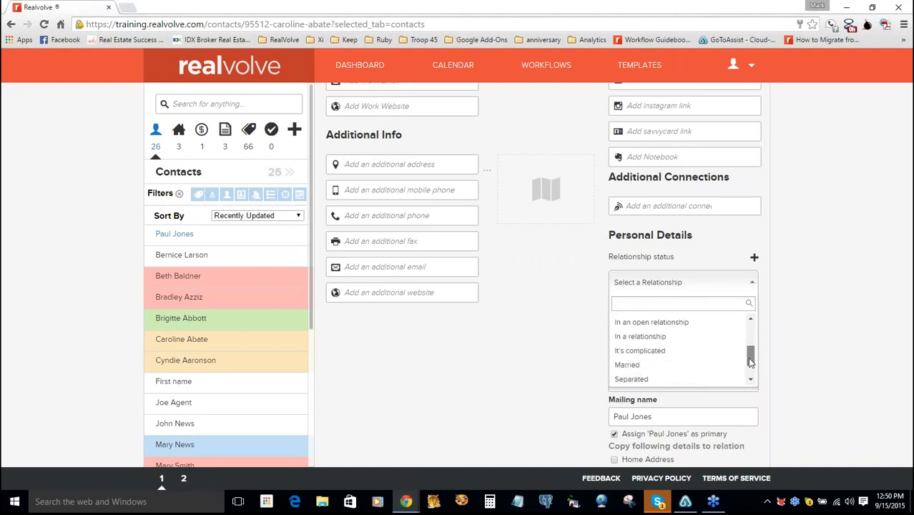
click(686, 366)
- Search for the spouse contact by full name in the Select a contact field
click(678, 312)
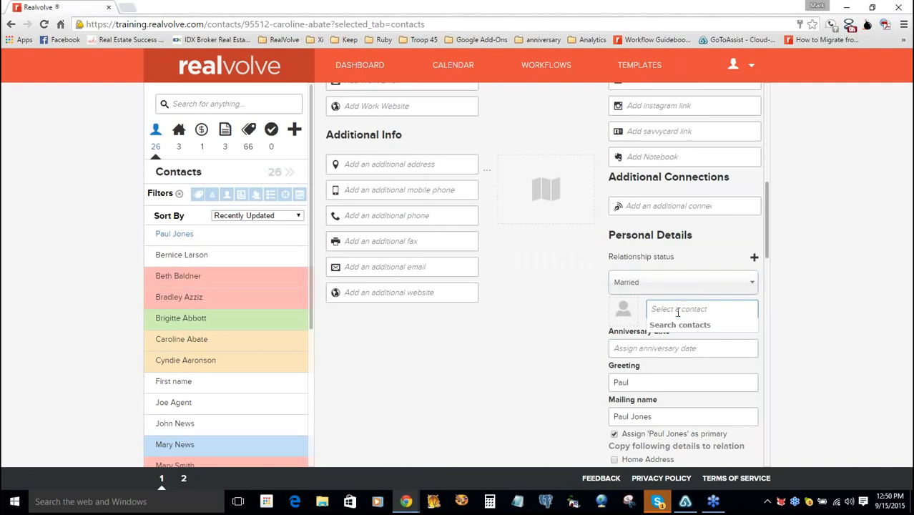
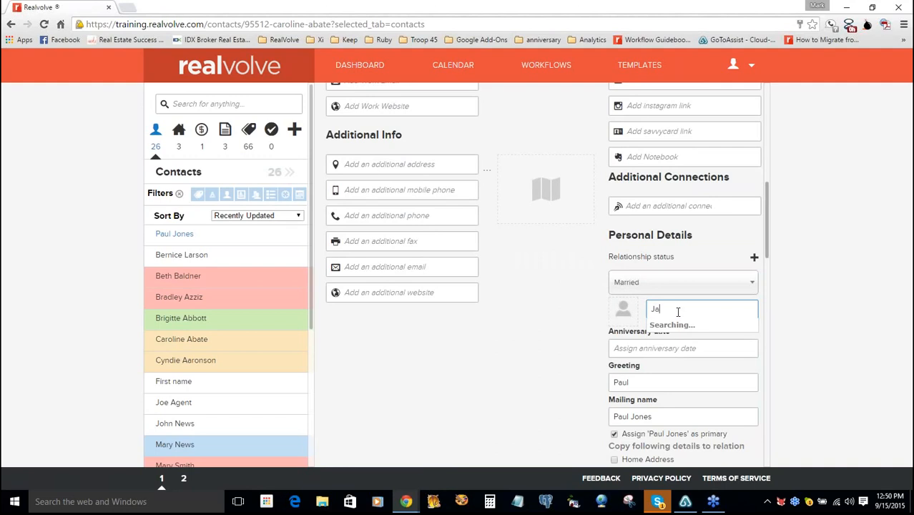
key(Tab)
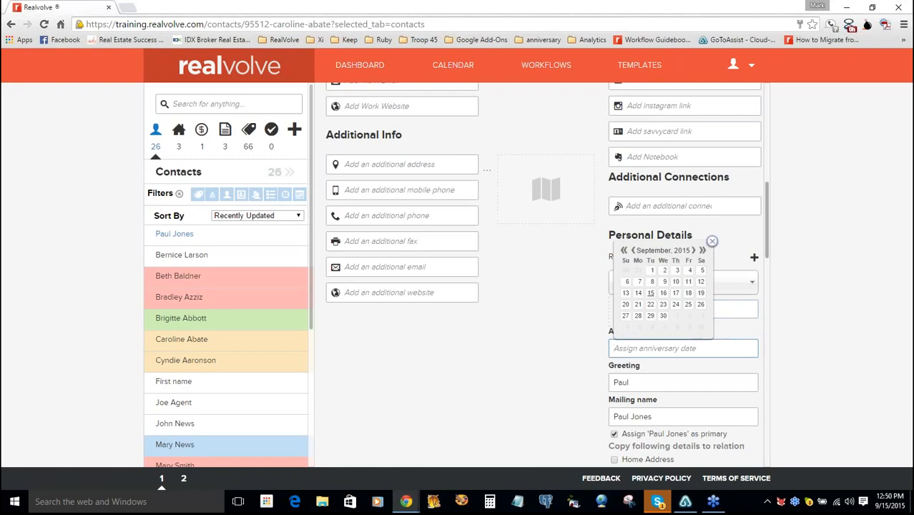
click(711, 242)
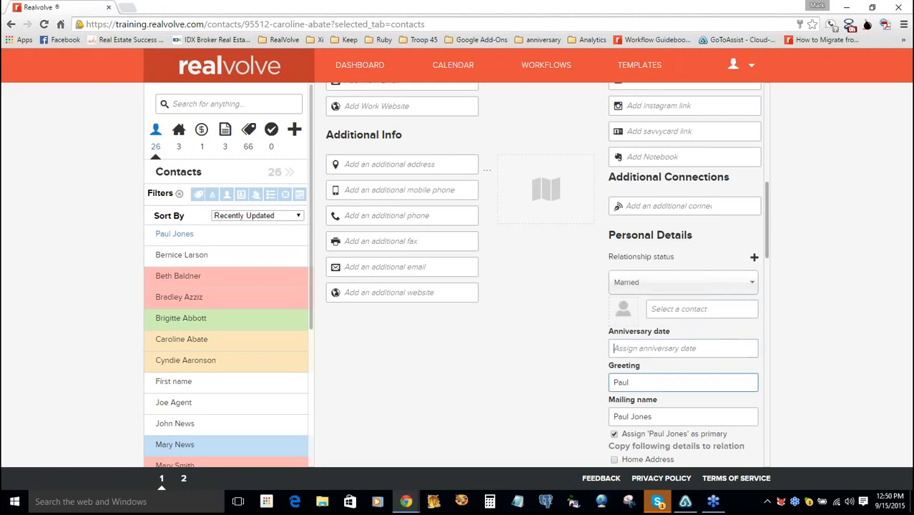
click(694, 309)
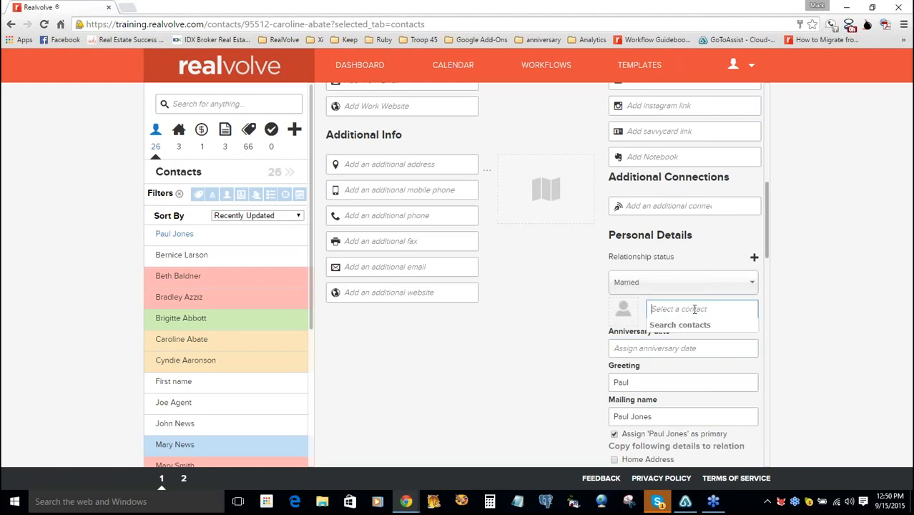
key(Tab)
key(Tab)
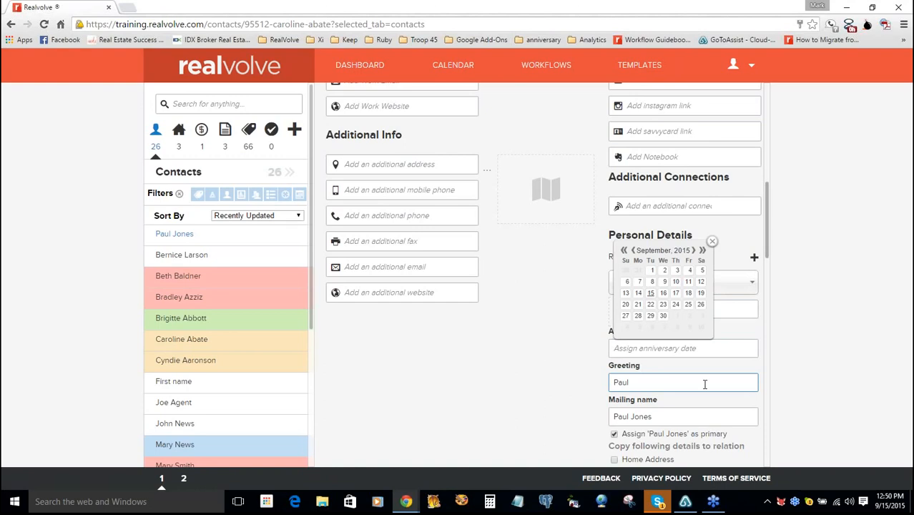
key(shift+Tab)
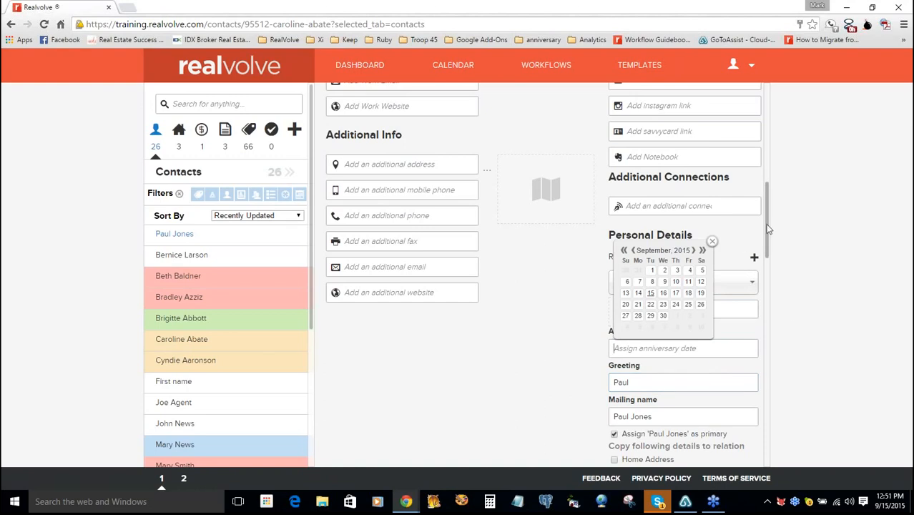
scroll(767, 244, down, 2)
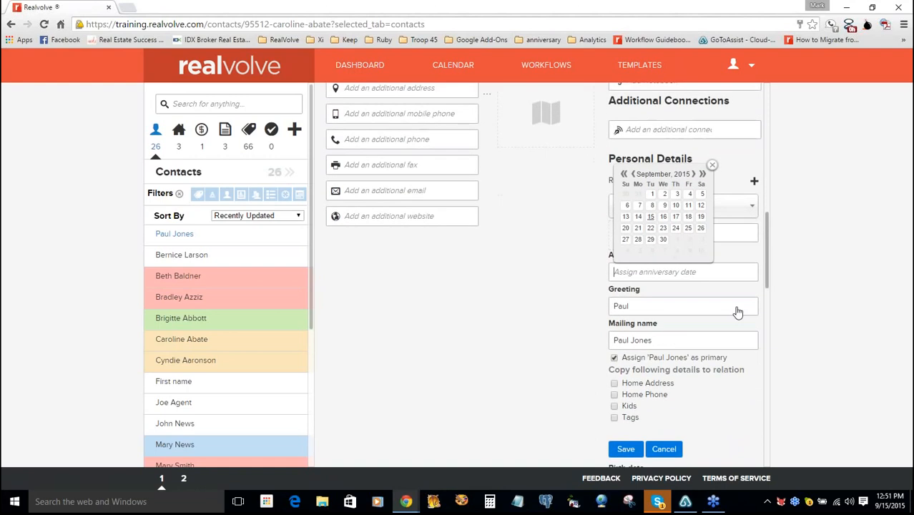
scroll(737, 312, down, 1)
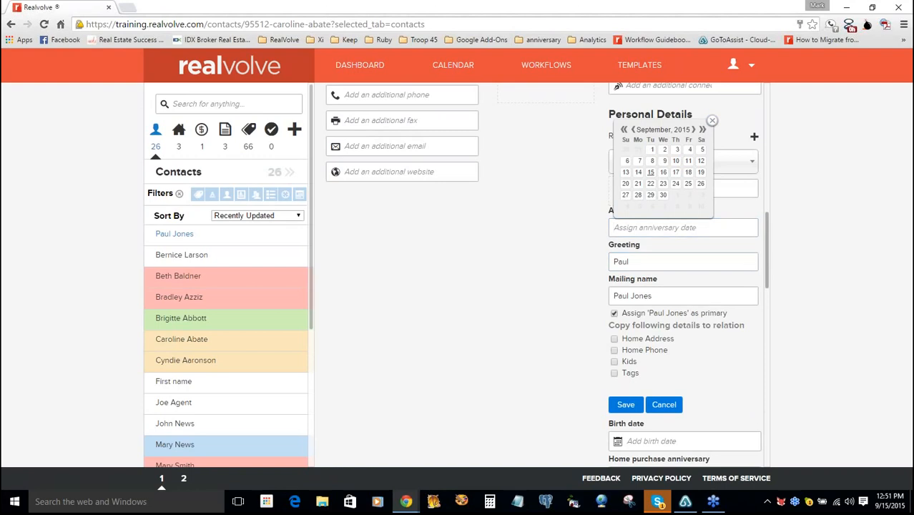
- Link the spouse by entering her name in Select a contact, creating her as a new contact
click(627, 405)
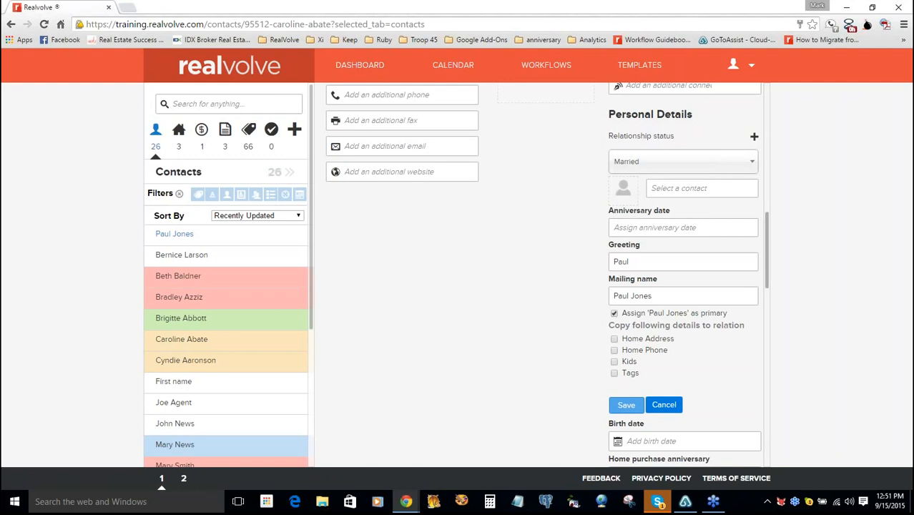
click(626, 405)
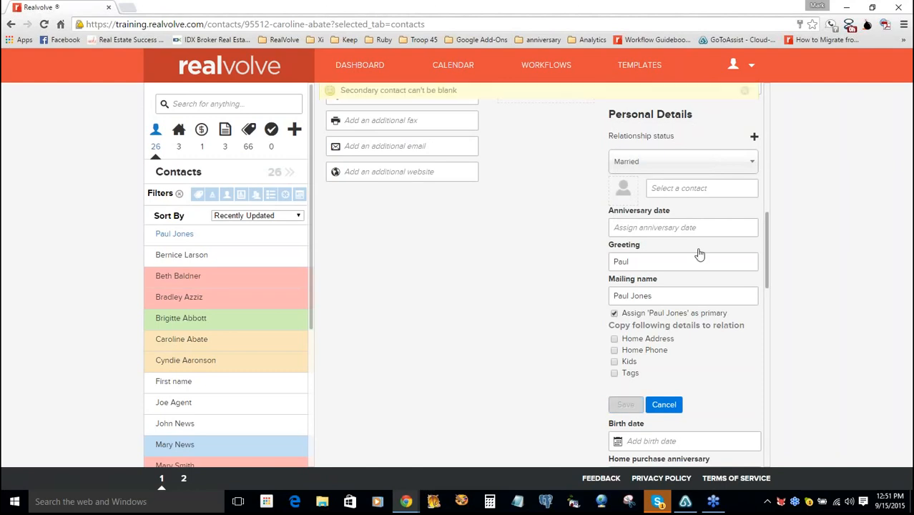
click(702, 190)
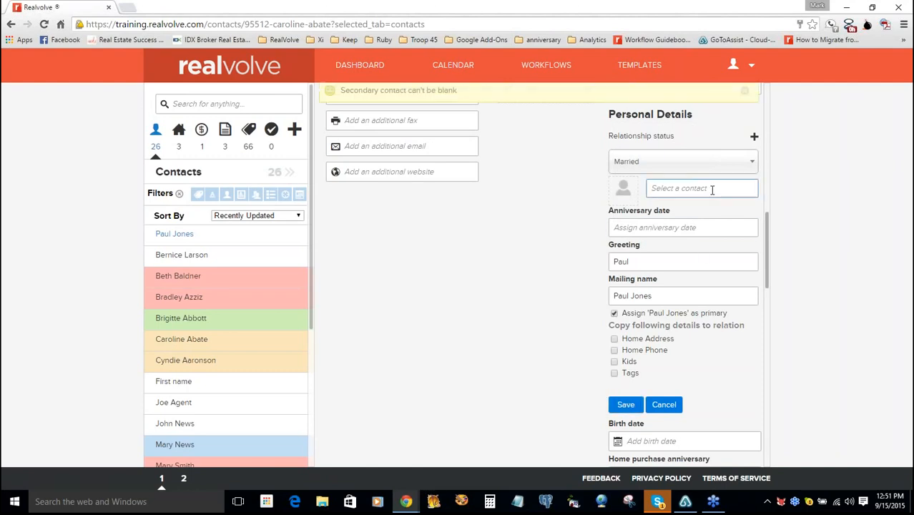
click(702, 190)
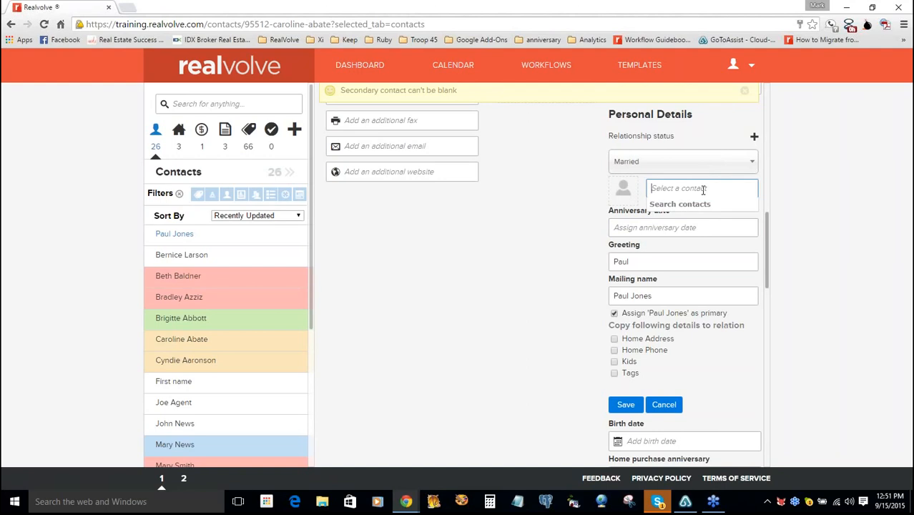
key(Return)
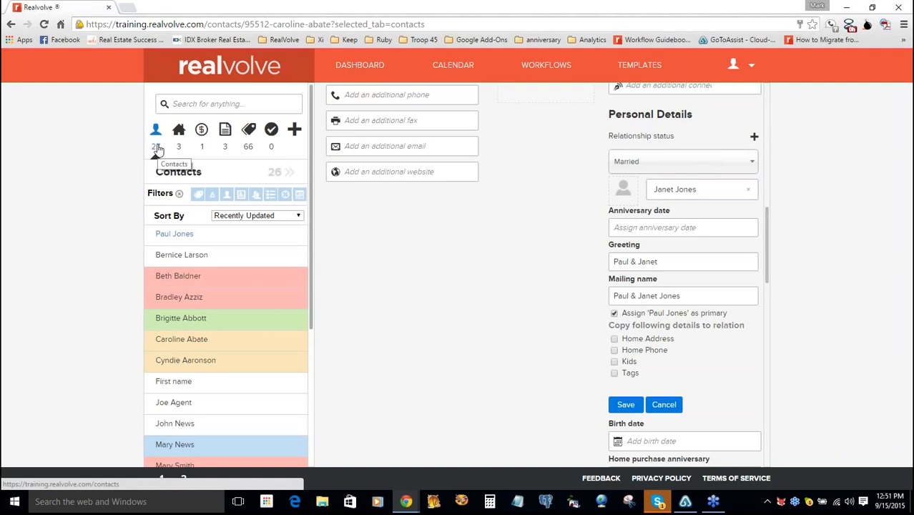
- Open and close the anniversary date calendar, leaving the date blank, and move into the mailing name
click(658, 229)
click(654, 228)
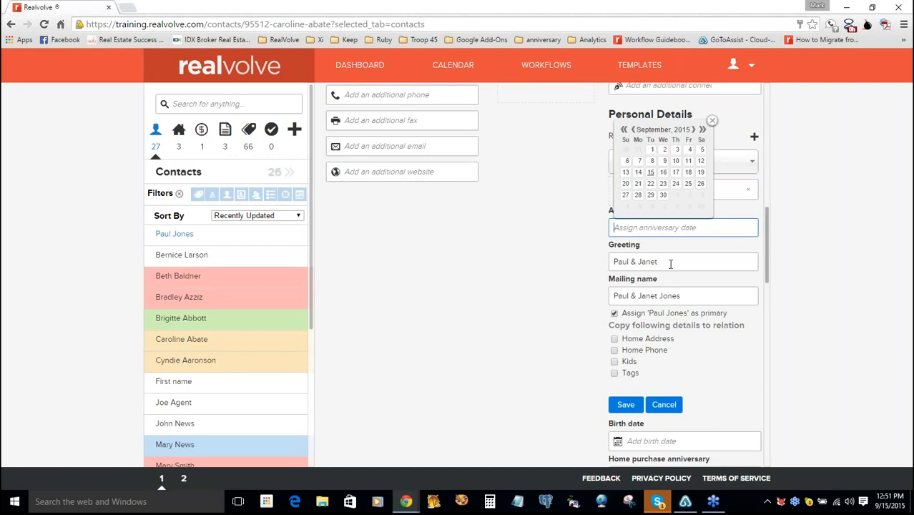
key(Tab)
click(687, 296)
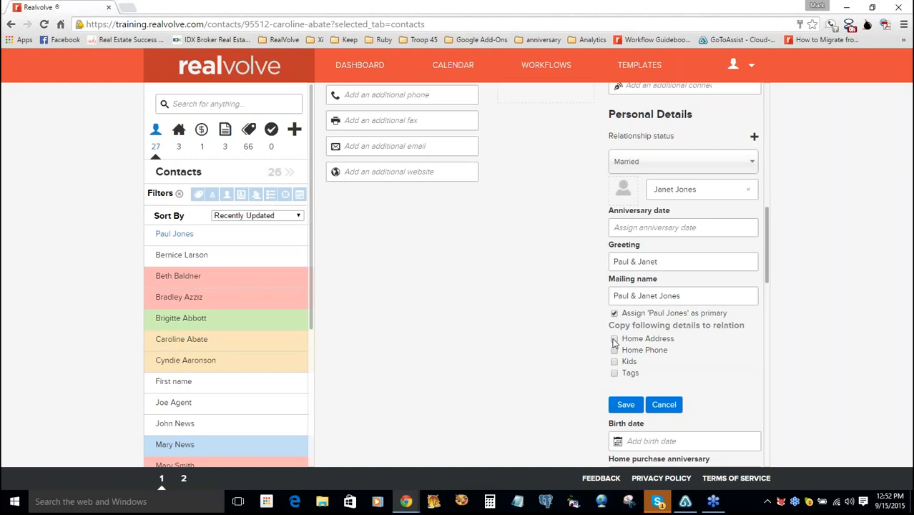
- Copy the home address, home phone and tags to the spouse and save the marriage link
click(613, 343)
click(615, 363)
click(614, 374)
click(624, 403)
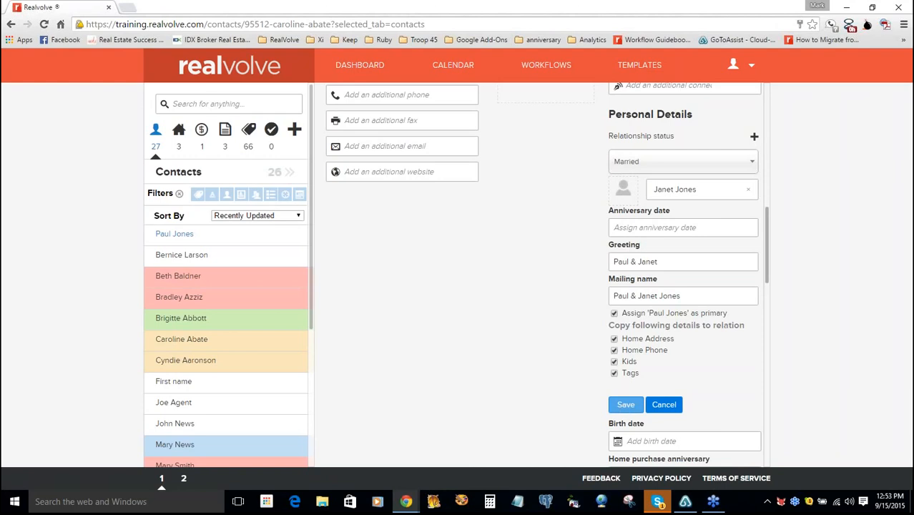
click(624, 404)
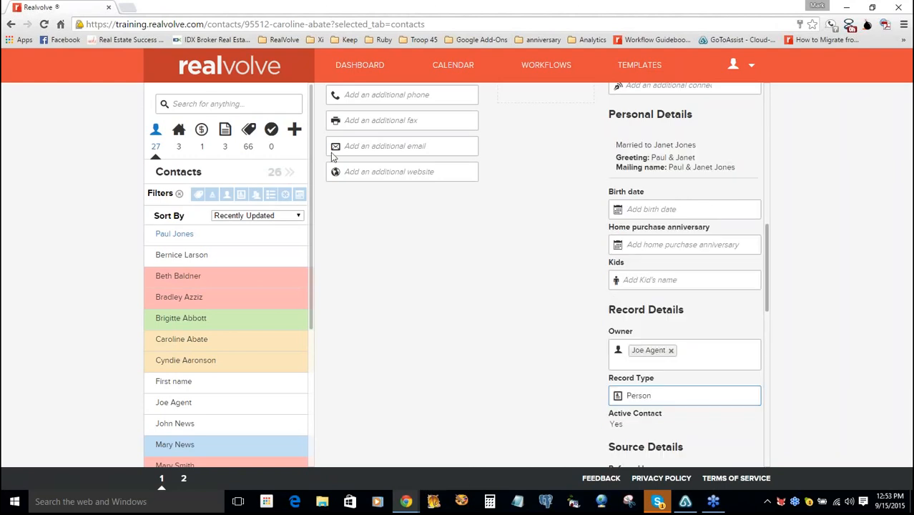
- Select all 27 contacts in the contacts table and show their export options
click(156, 133)
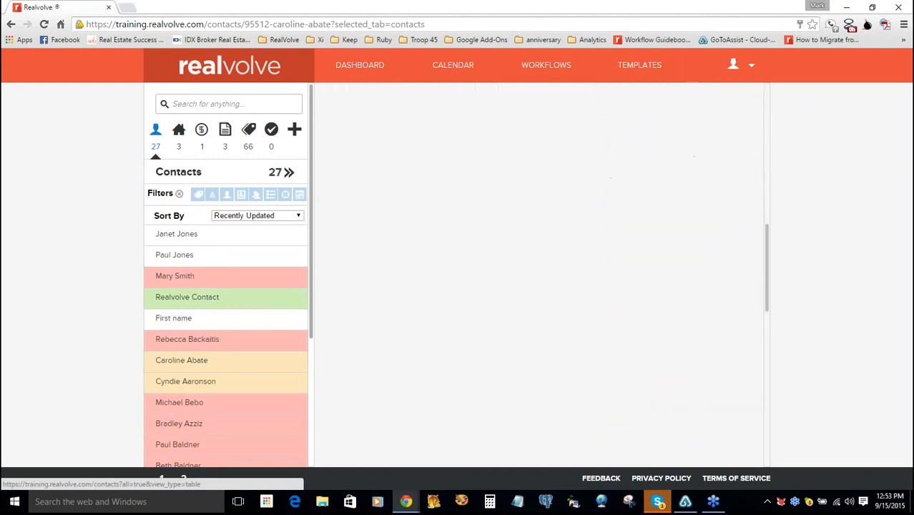
click(765, 104)
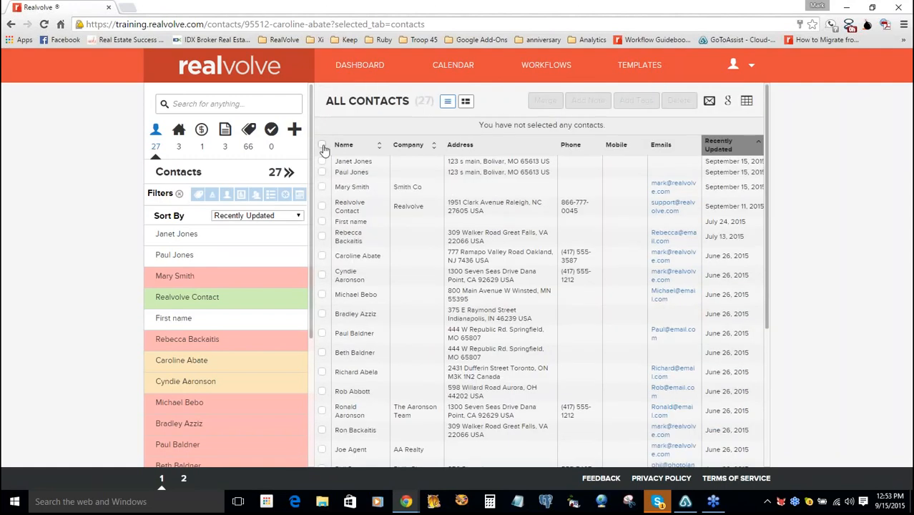
click(322, 146)
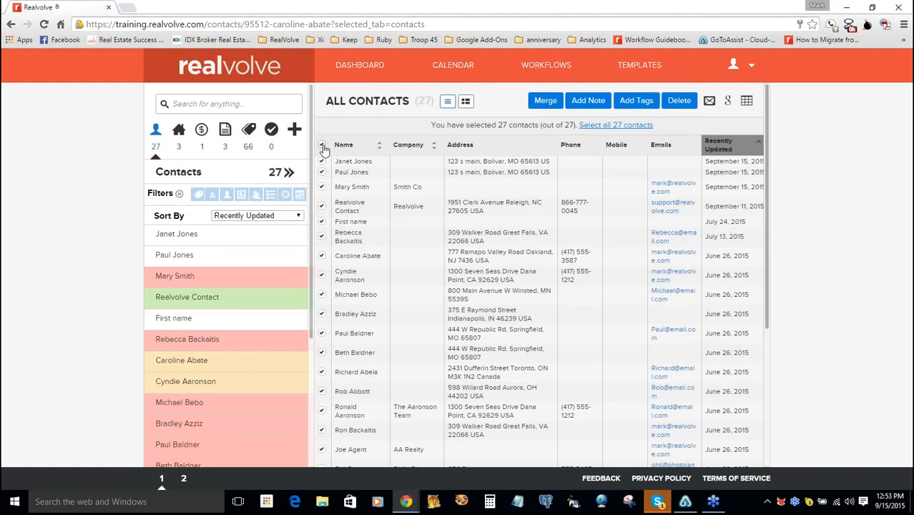
click(730, 104)
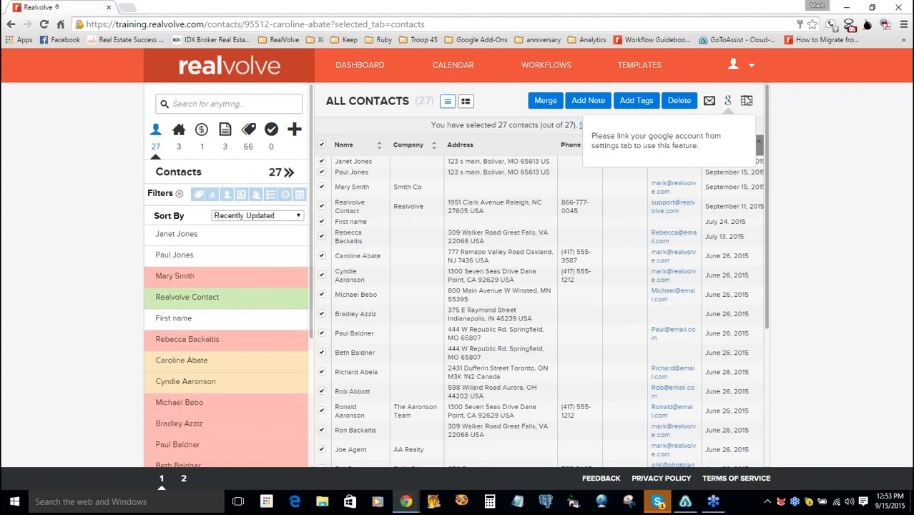
click(746, 101)
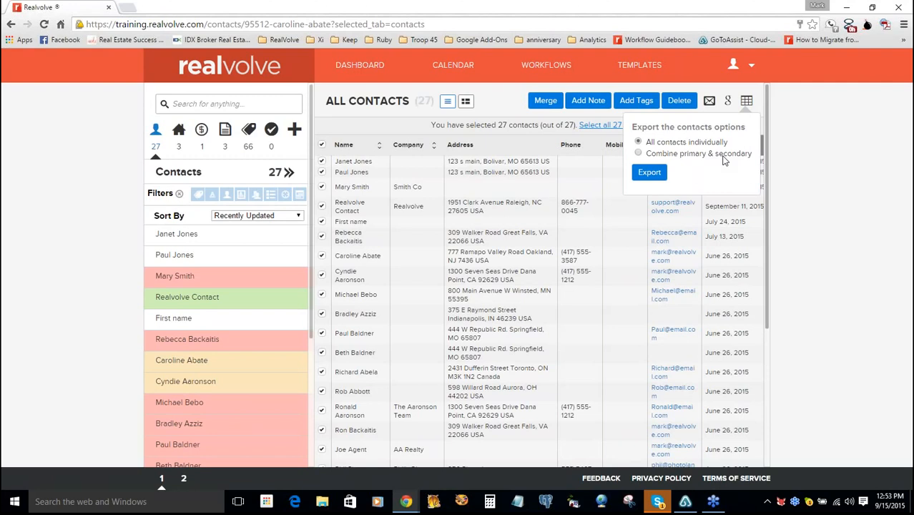
- Choose 'Combine primary & secondary' in the export options
click(722, 160)
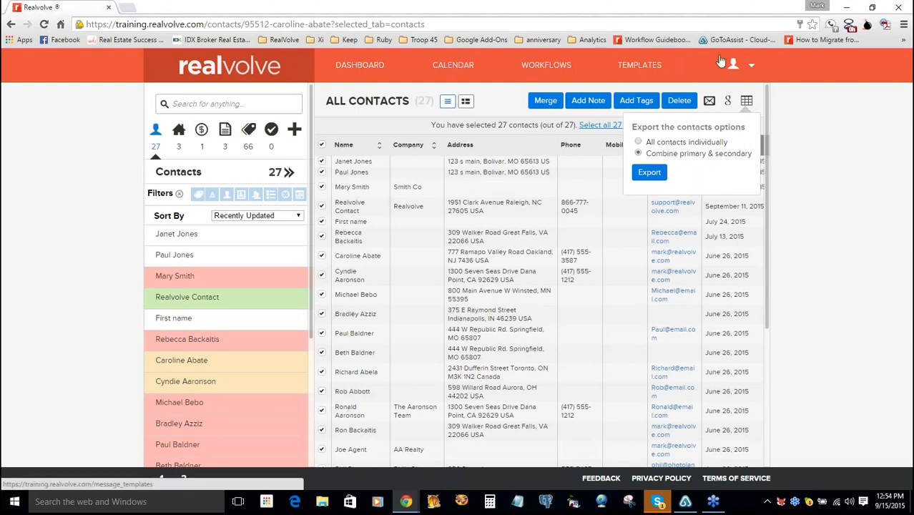
- In account Settings, look over My Social Networks, then open the Google Sync page
click(745, 65)
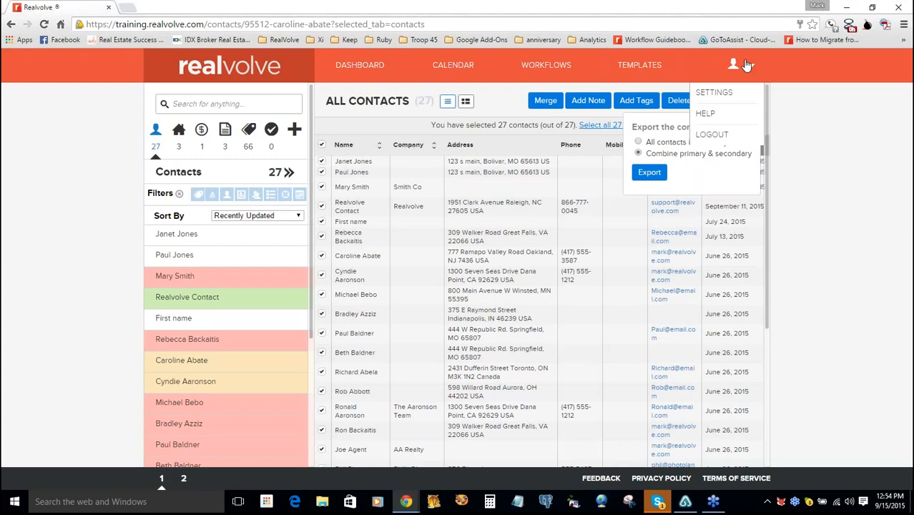
click(722, 92)
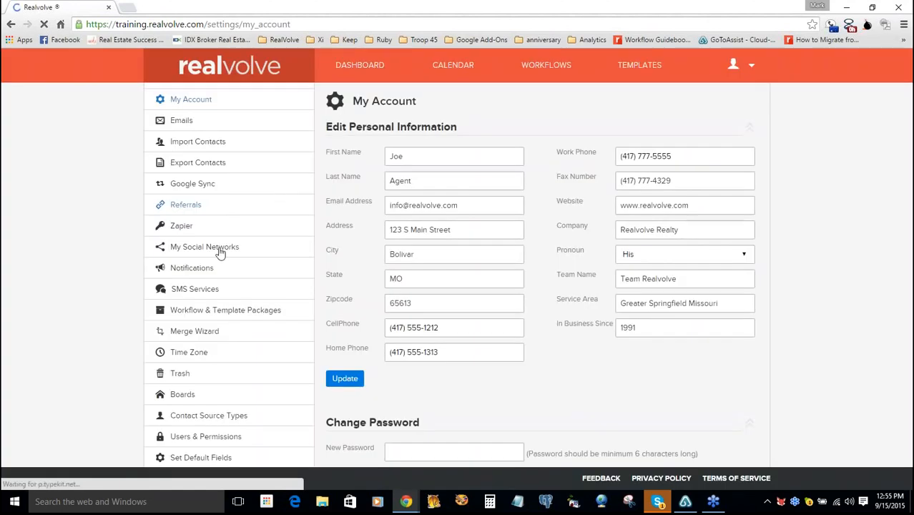
click(220, 253)
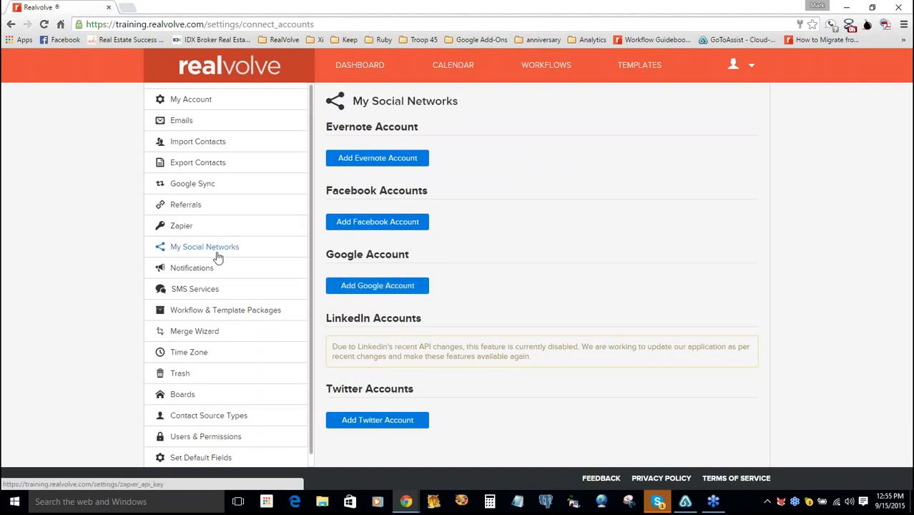
click(201, 187)
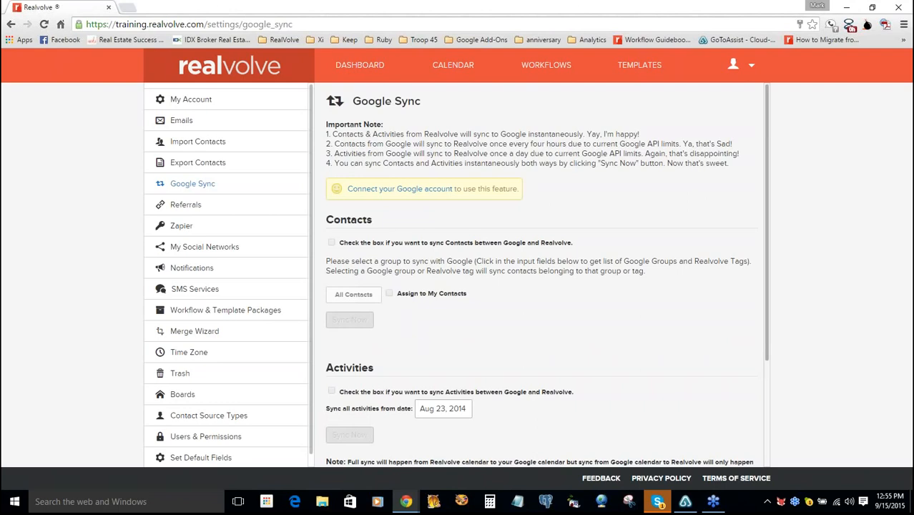
- Set the Merge Wizard duplicate-matching key to Name, then switch to the calendar
click(196, 338)
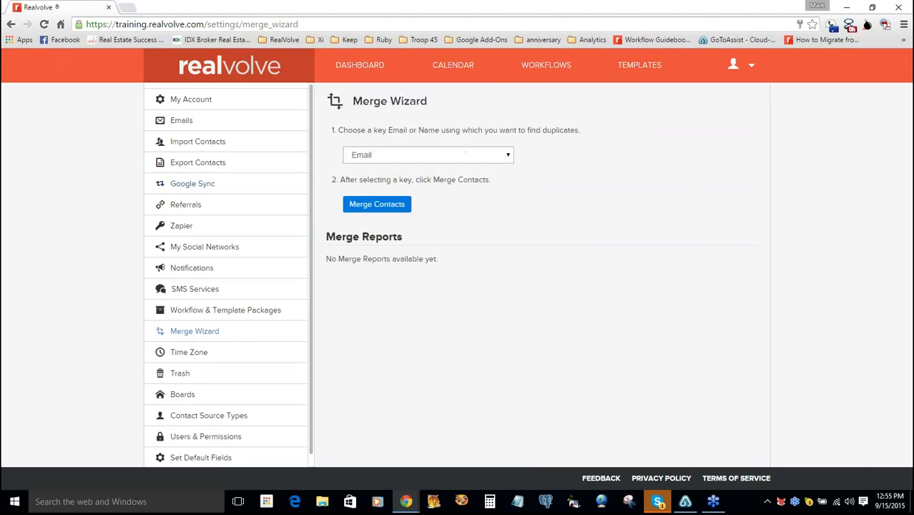
click(465, 154)
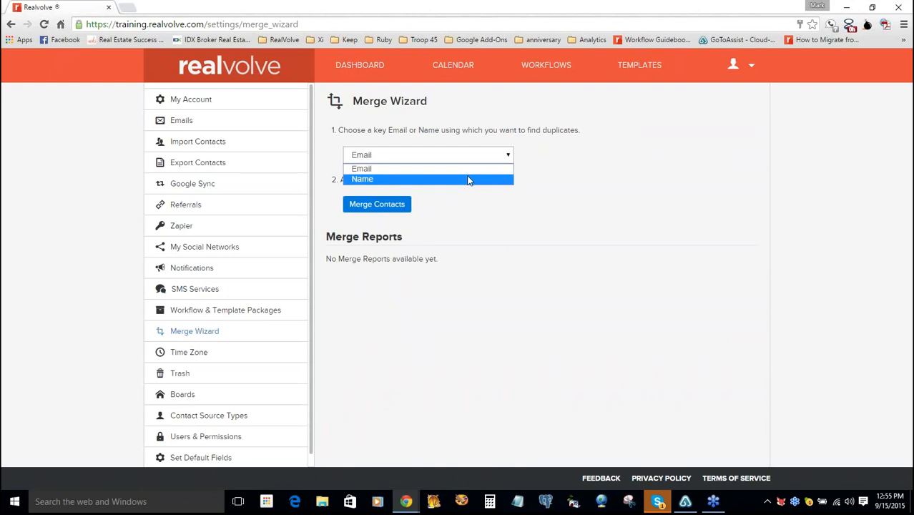
click(467, 179)
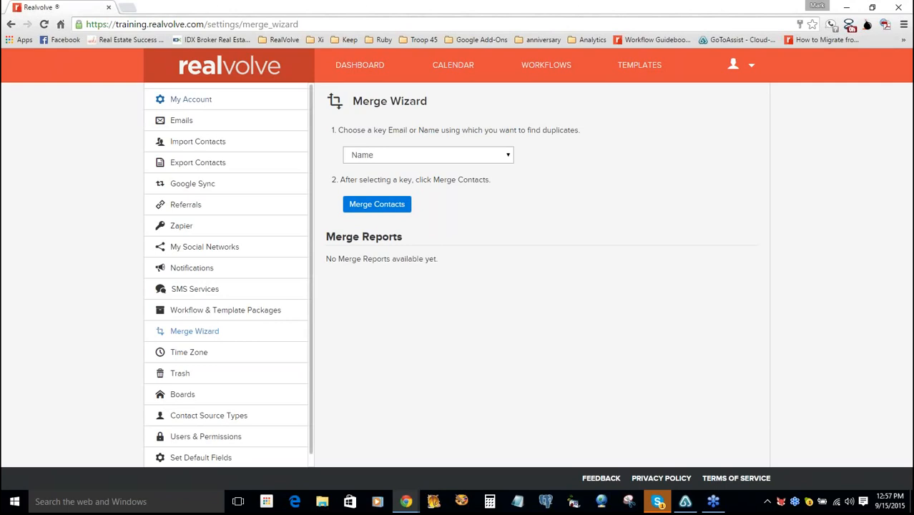
click(461, 72)
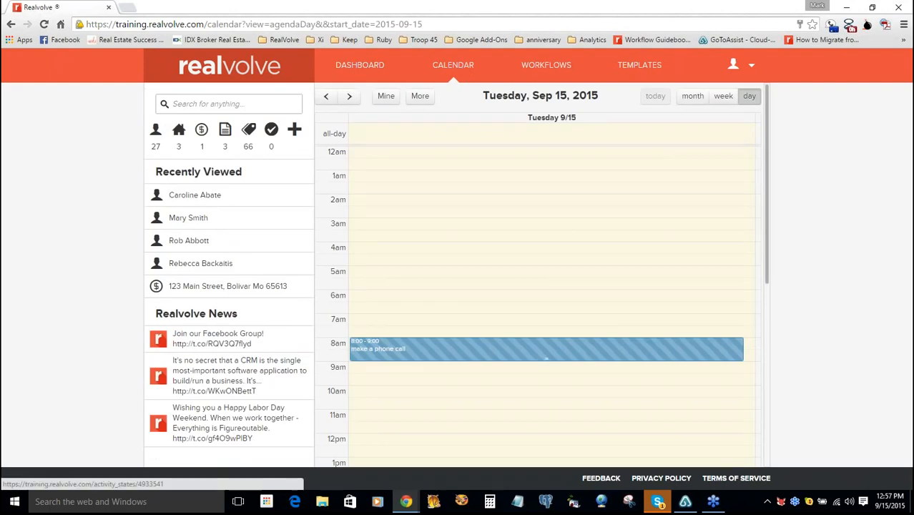
- Open the 'make a phone call' task, view its colour palette without changing it, and return to the dashboard
click(546, 358)
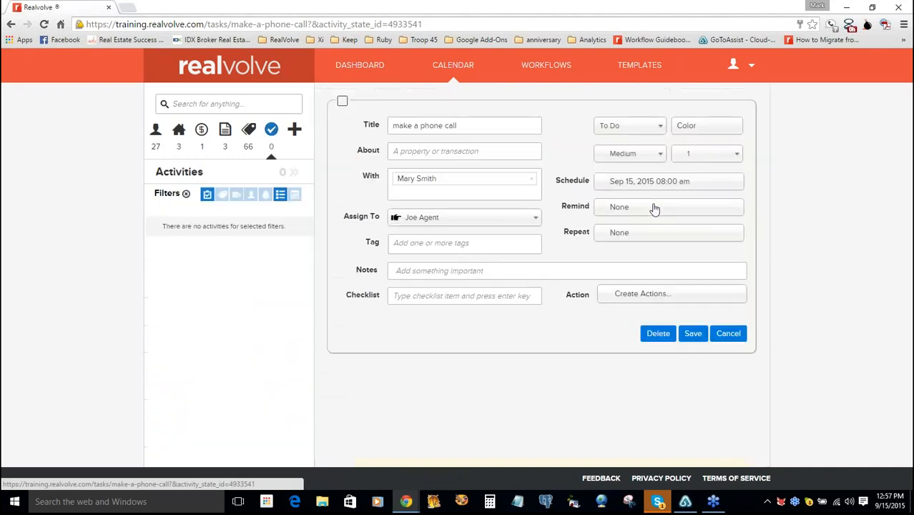
click(705, 128)
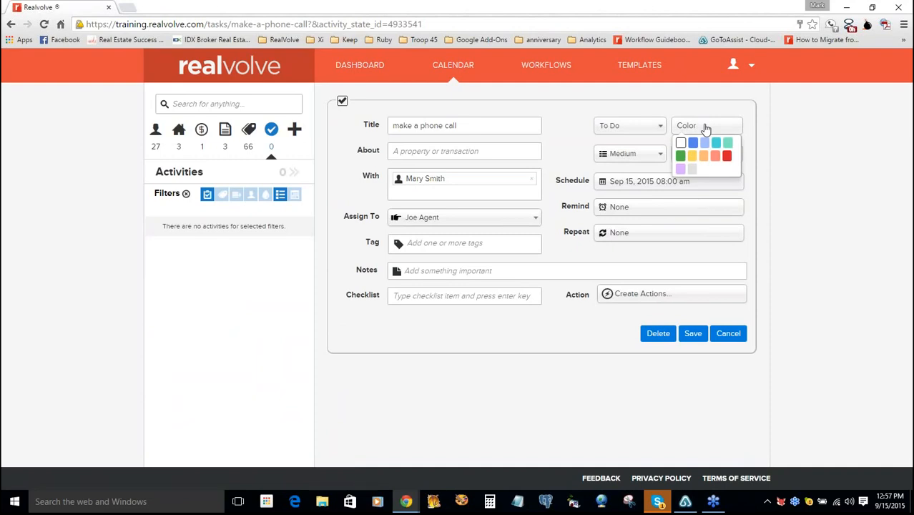
click(706, 128)
click(705, 127)
click(662, 109)
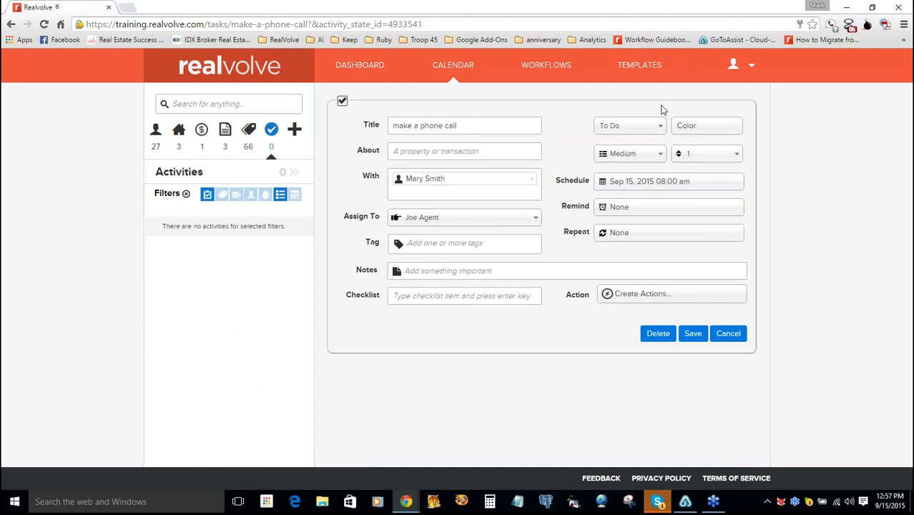
click(353, 74)
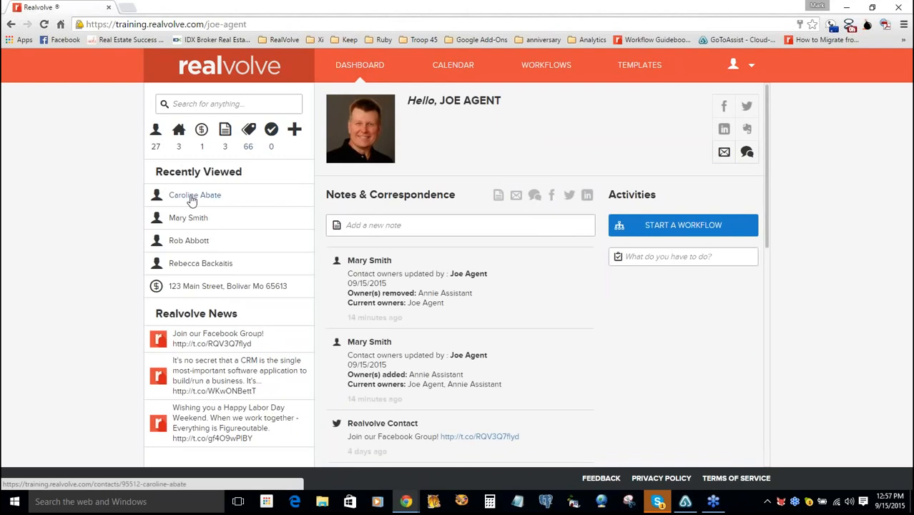
- Open the first Recently Viewed contact's Radar page, tagged Group 3, Newsletter 2015 and Realtor
click(192, 200)
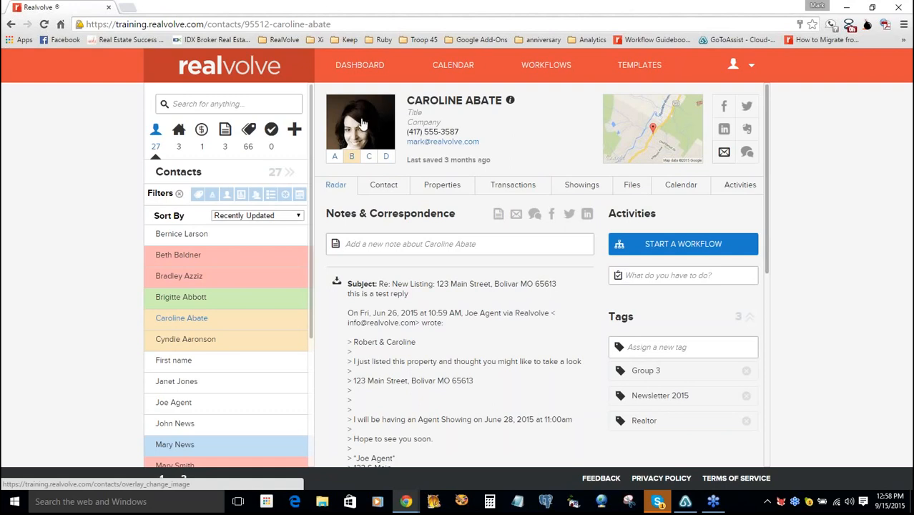
click(362, 123)
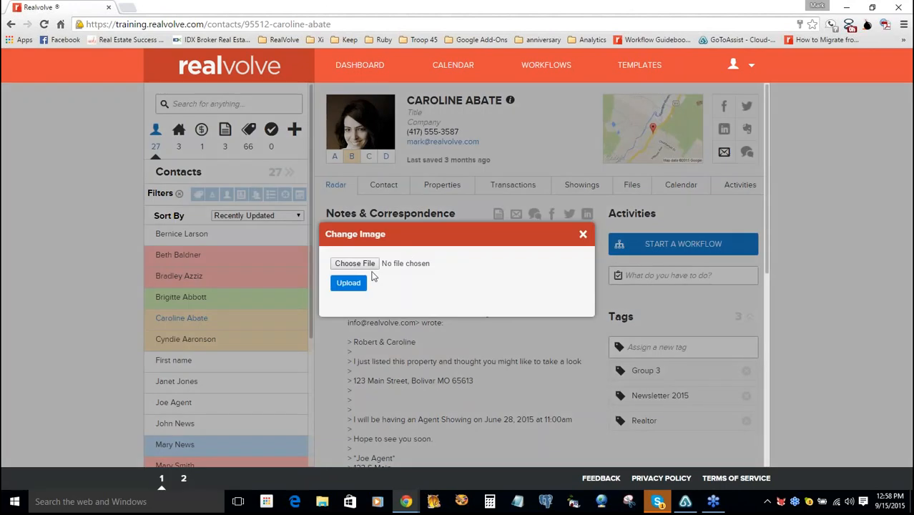
click(583, 235)
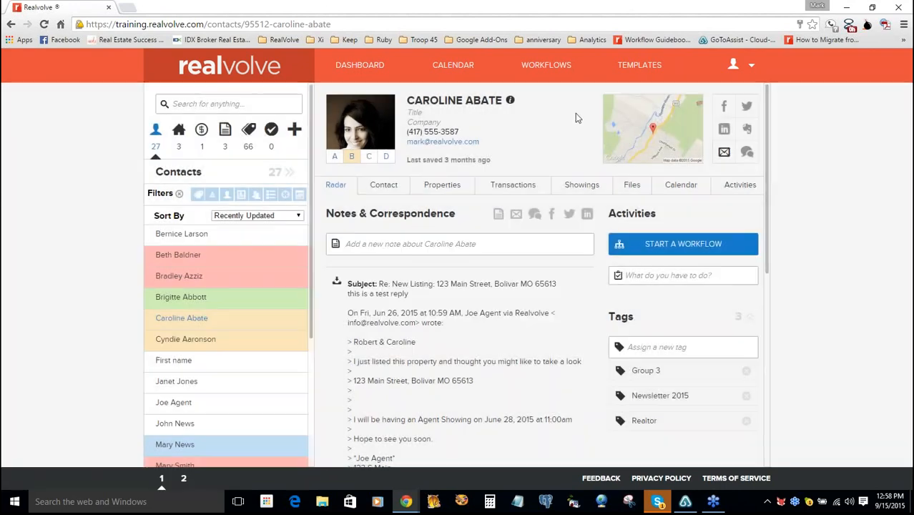